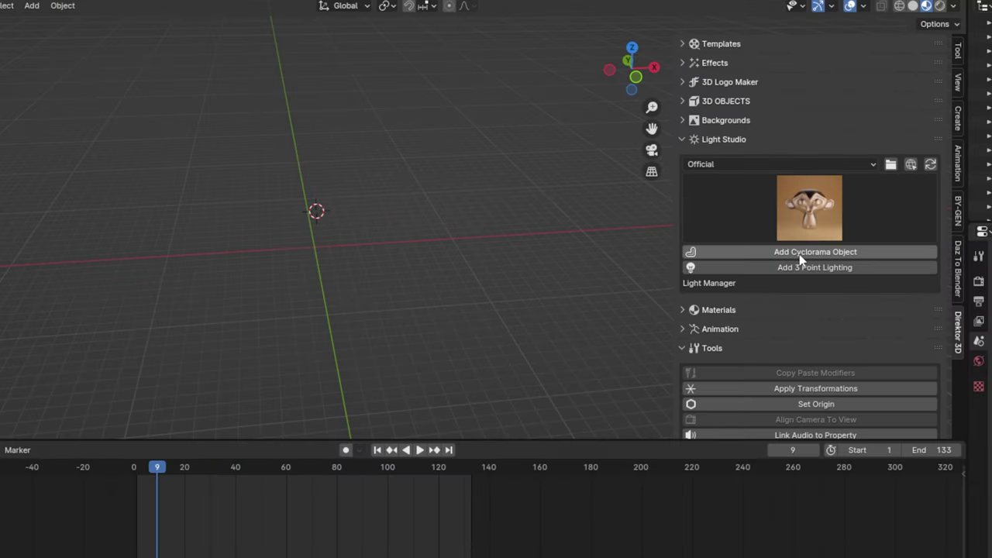
- Add a cyclorama object to the empty scene and open the Light Studio preset gallery to light it with the Cyber setup
click(799, 252)
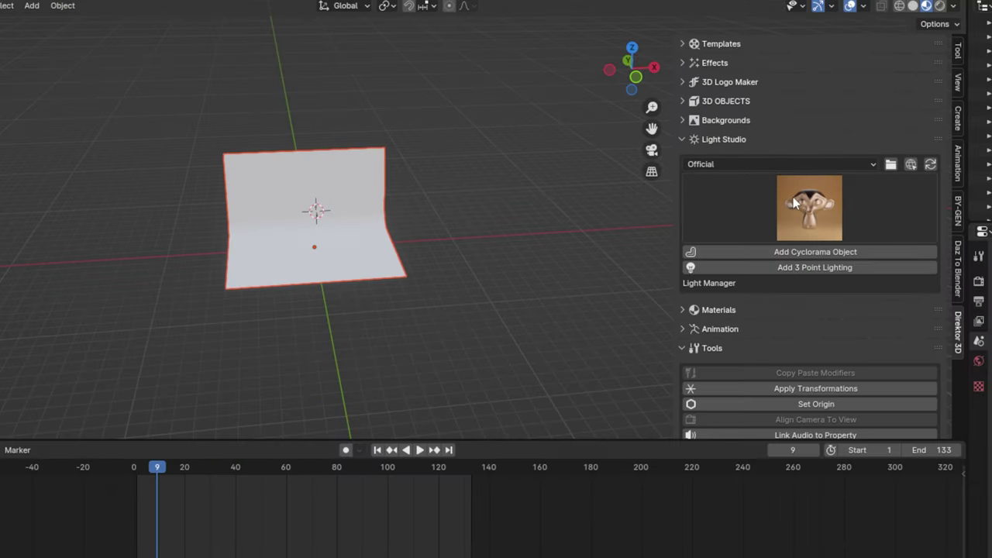
click(794, 203)
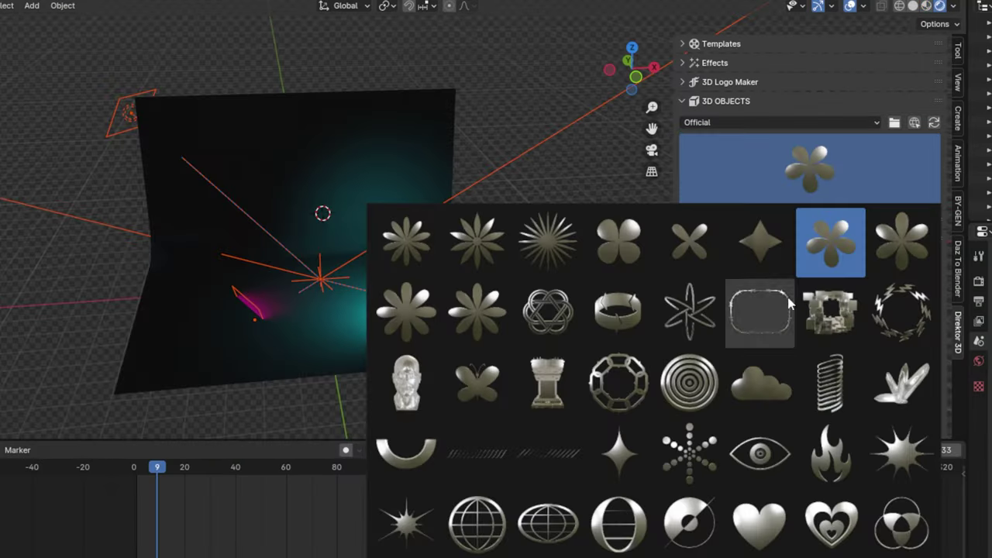
- Add the bust model from the official 3D objects and move the back light of the lighting setup
click(406, 380)
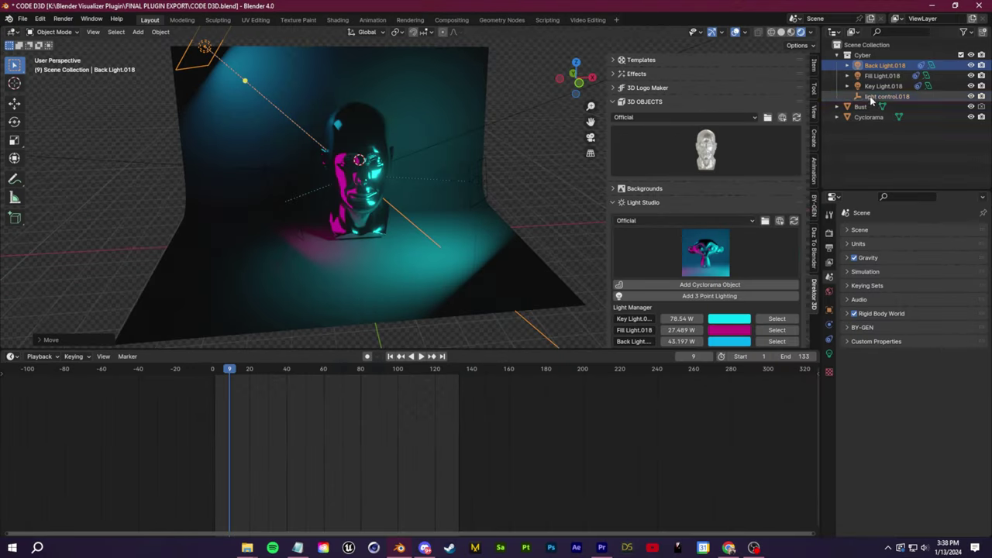
key(g)
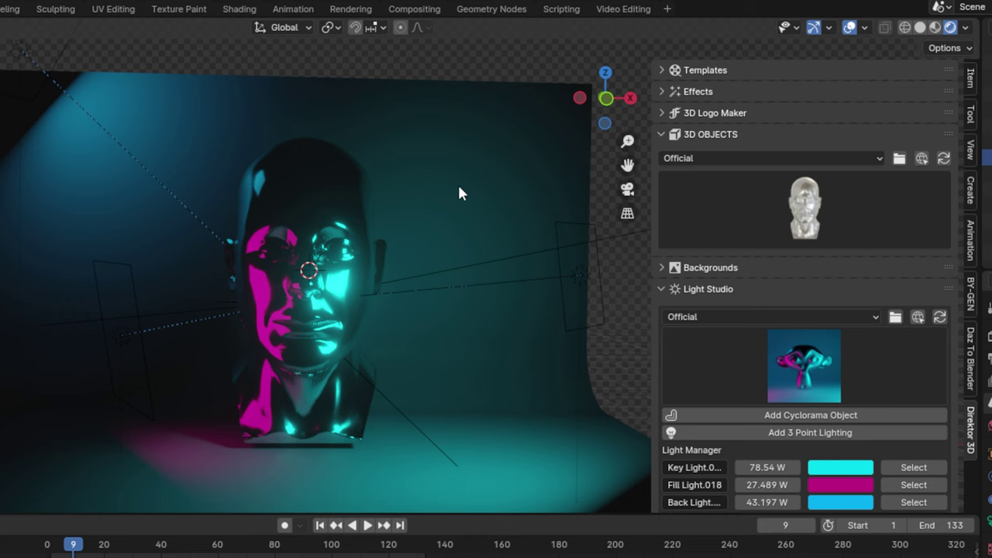
key(d)
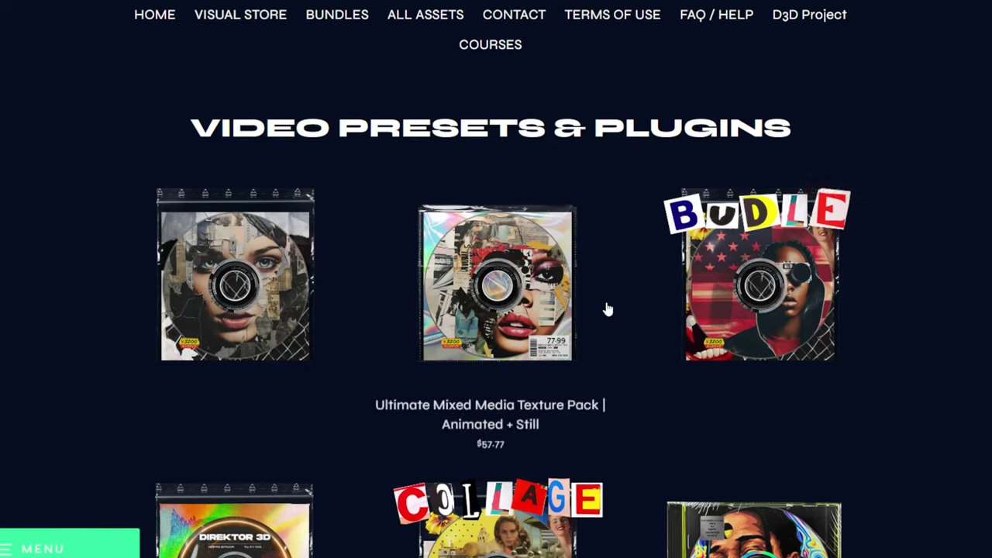
- Review the Direktor 3D store page with its installation section, and look over Blender's 4.0 web page
click(221, 364)
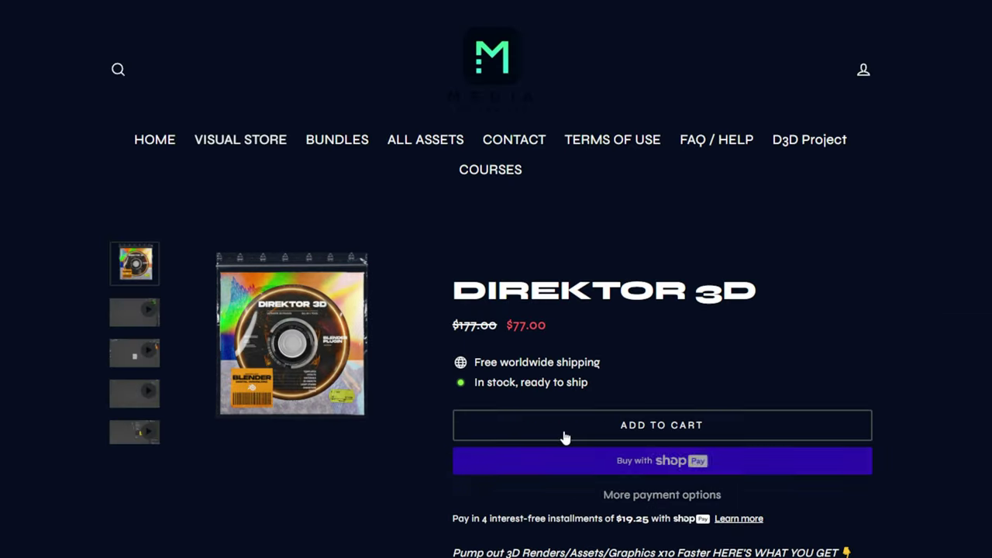
scroll(476, 414, down, 3)
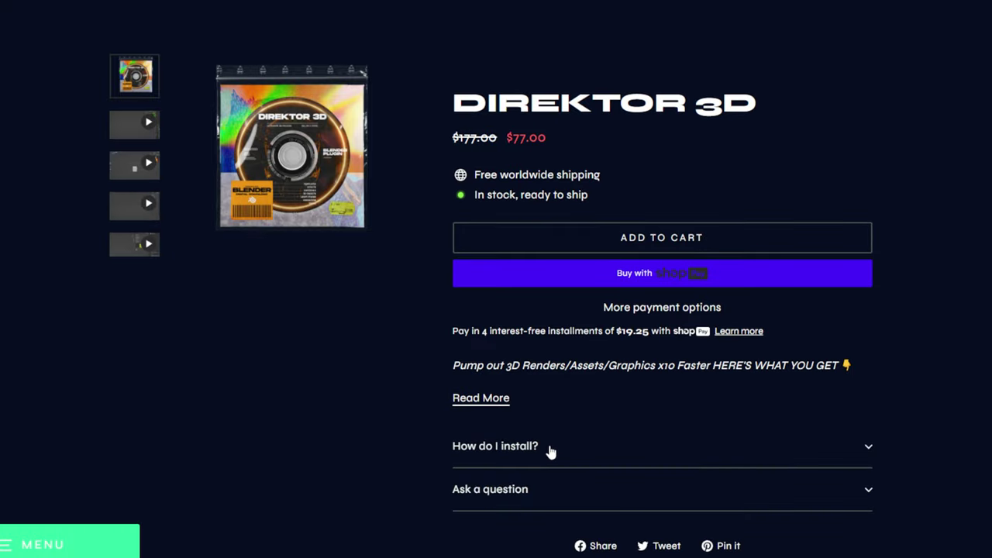
click(542, 447)
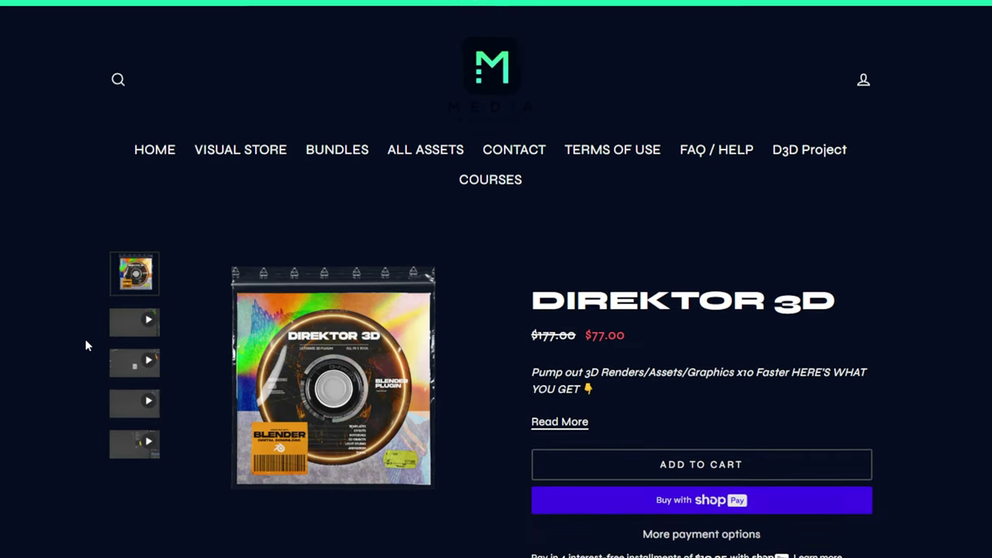
click(863, 91)
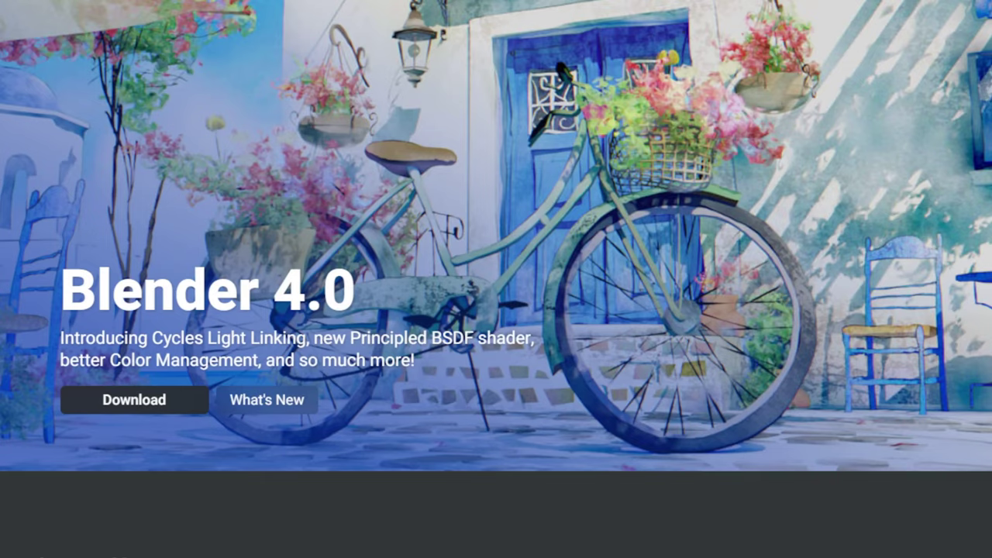
scroll(495, 279, down, 9)
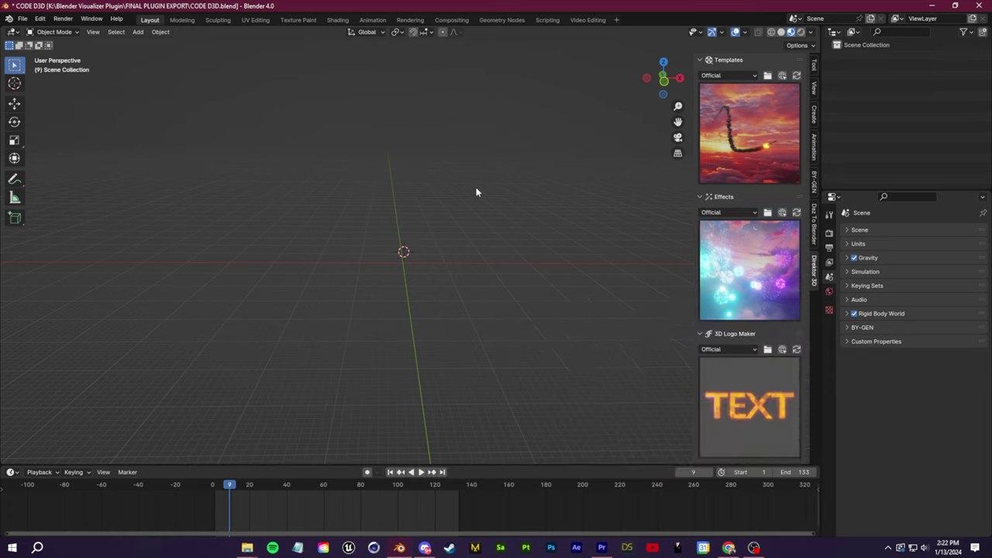
- Widen the Direktor 3D sidebar and add the Forest template from the official templates to the scene
mouse_move(598, 267)
mouse_down()
mouse_move(562, 268)
mouse_move(598, 265)
mouse_up()
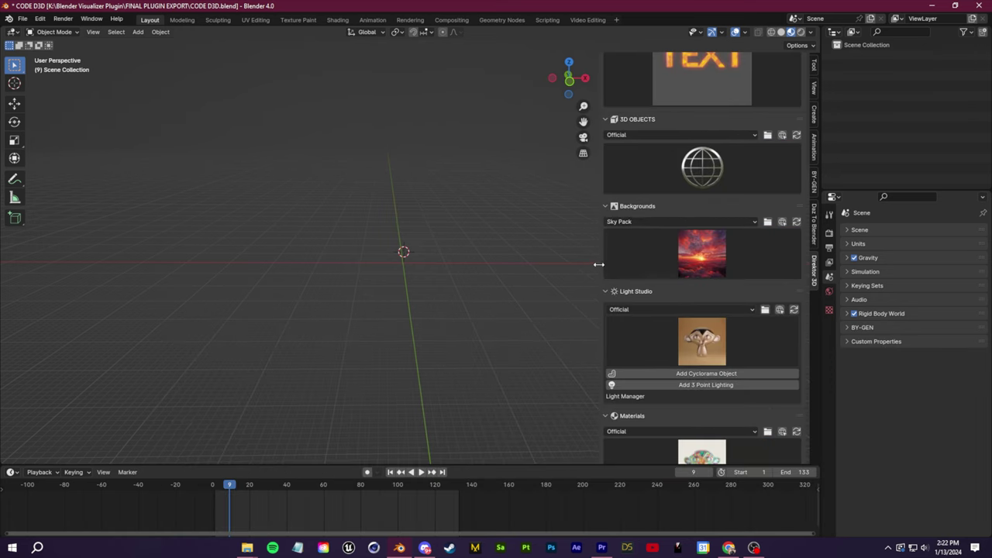
click(674, 248)
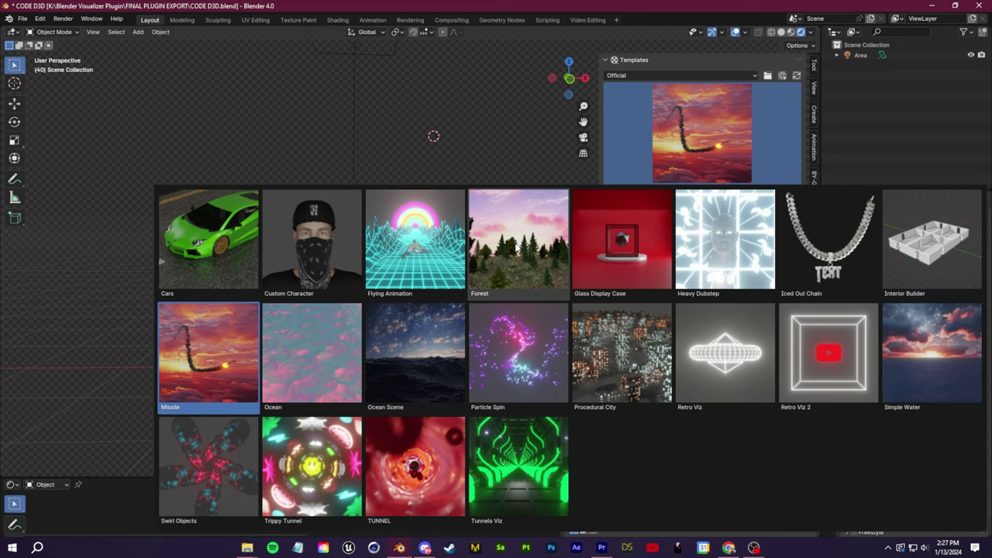
click(507, 194)
click(930, 231)
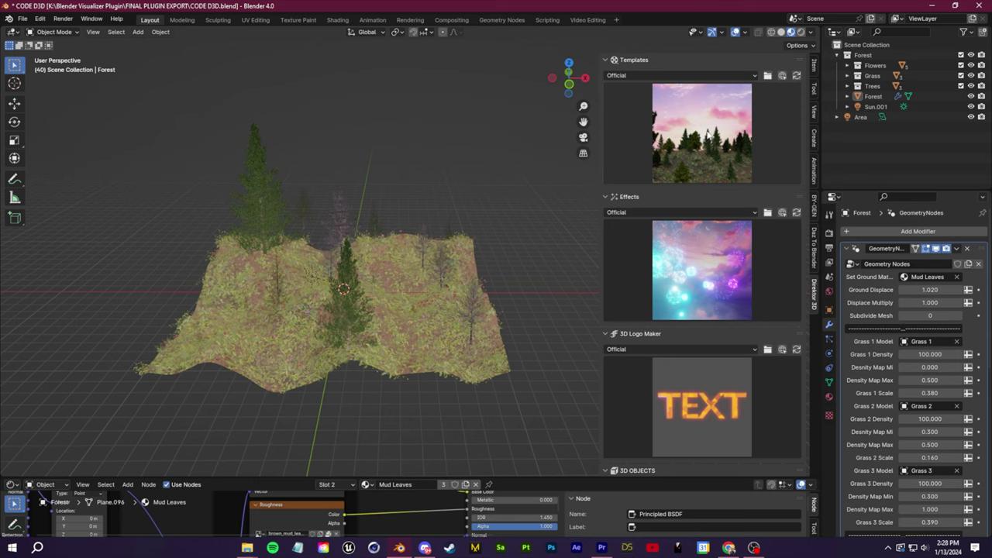
- Inspect the forest terrain from several angles in rendered shading, and return the viewport to material preview
click(707, 135)
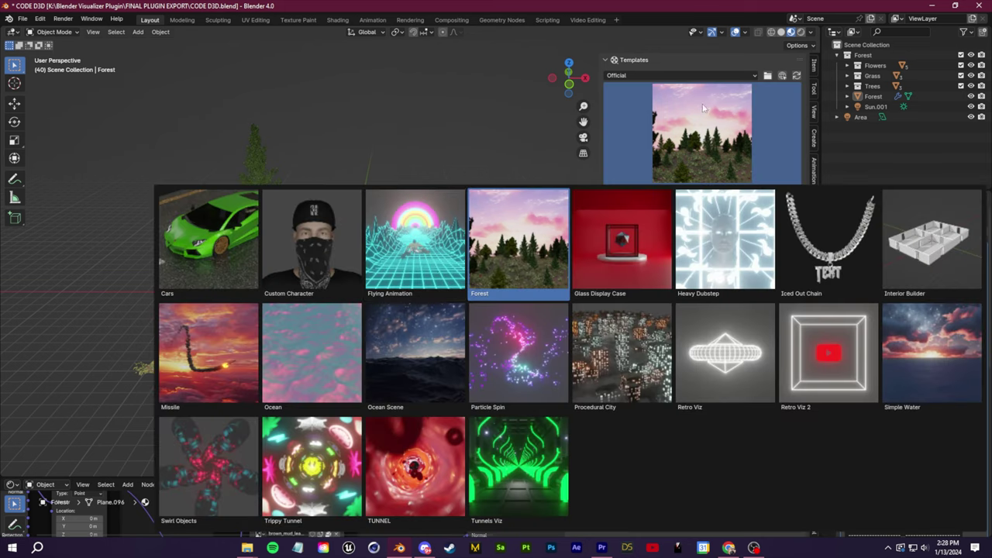
click(706, 137)
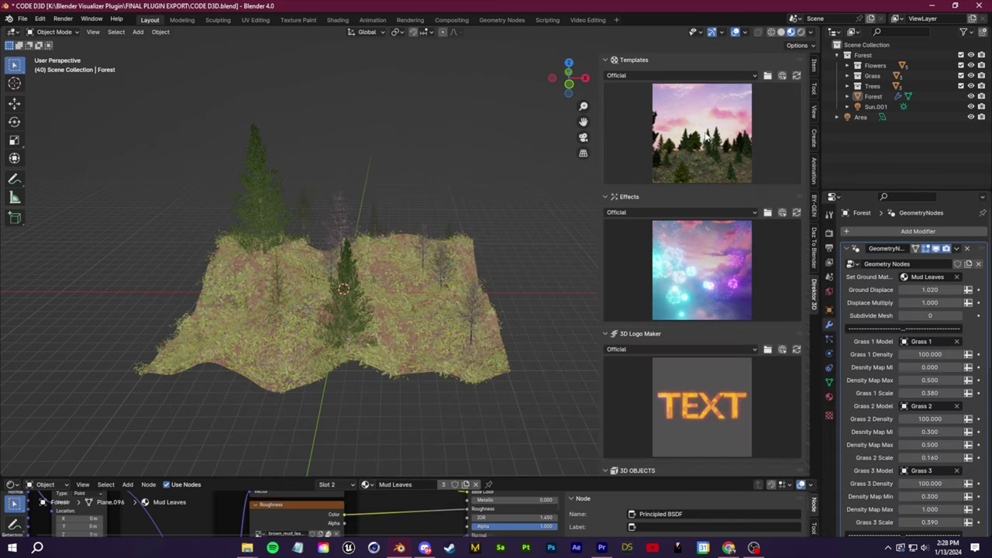
middle_drag(595, 199, 483, 174)
click(801, 32)
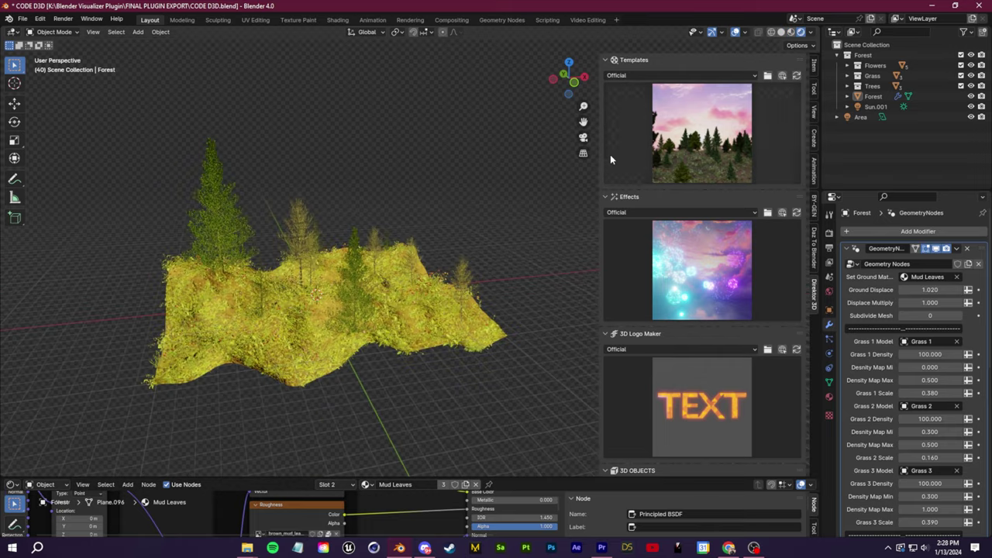
scroll(387, 286, up, 6)
mouse_move(395, 294)
middle_down()
mouse_move(361, 363)
mouse_move(382, 189)
middle_up()
scroll(453, 288, down, 10)
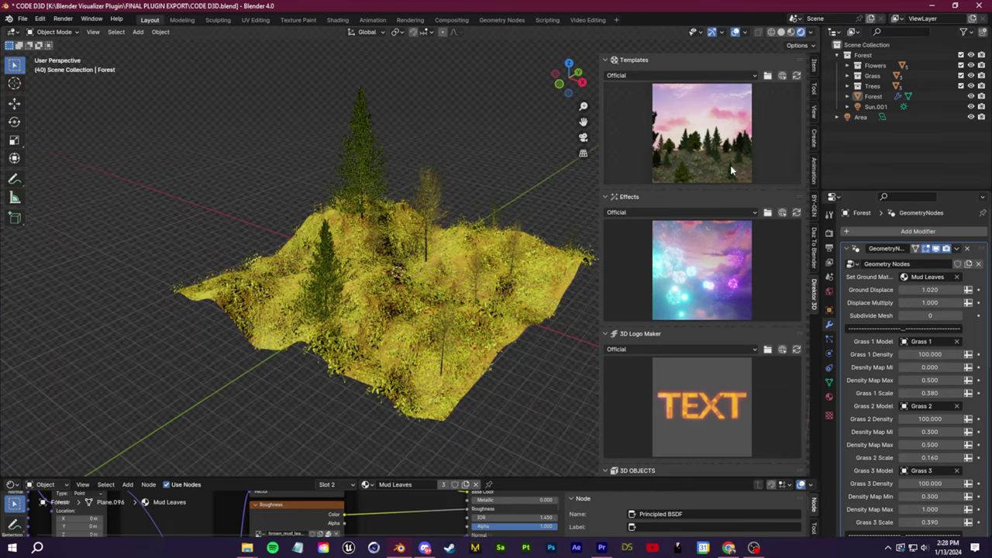
click(790, 31)
mouse_move(377, 302)
middle_down()
mouse_move(415, 286)
mouse_move(413, 302)
middle_up()
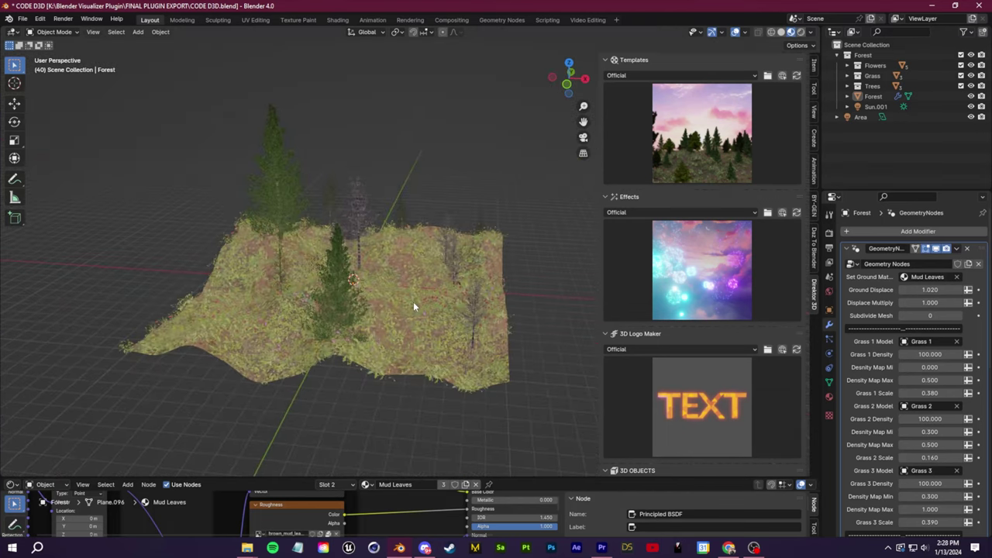
- Expand the forest's Flowers collection, and switch to Poly Haven in the browser to search its models for "flower"
click(846, 66)
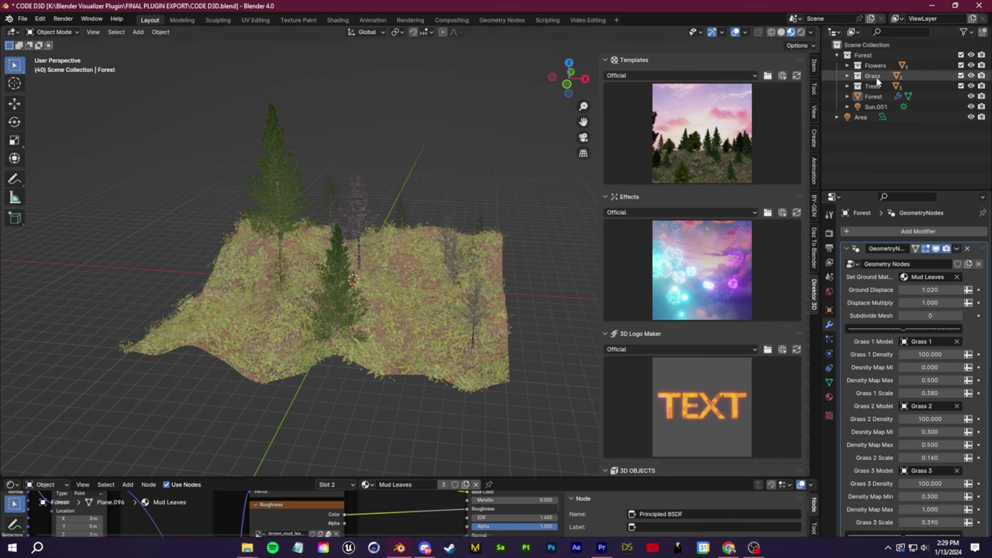
click(873, 66)
click(847, 65)
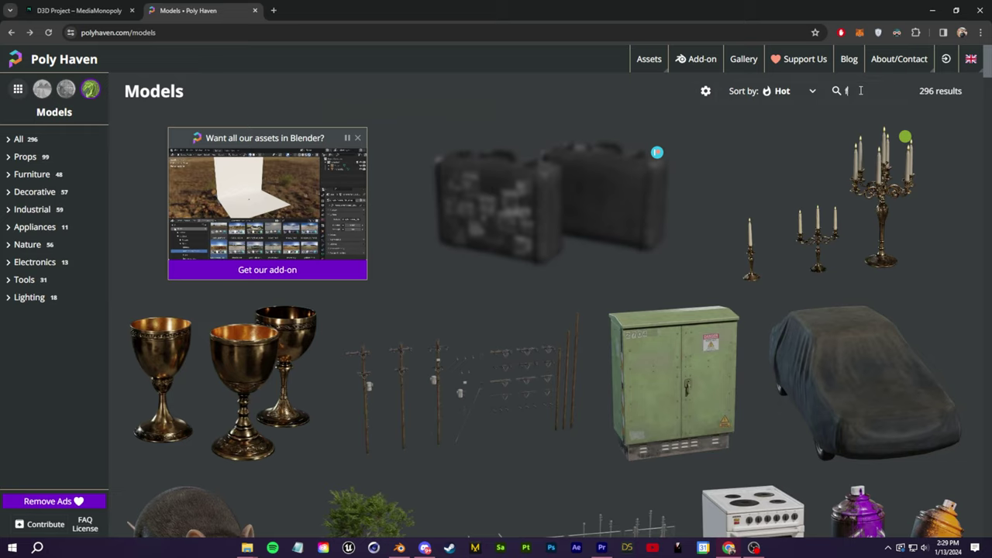
text(flower)
click(852, 207)
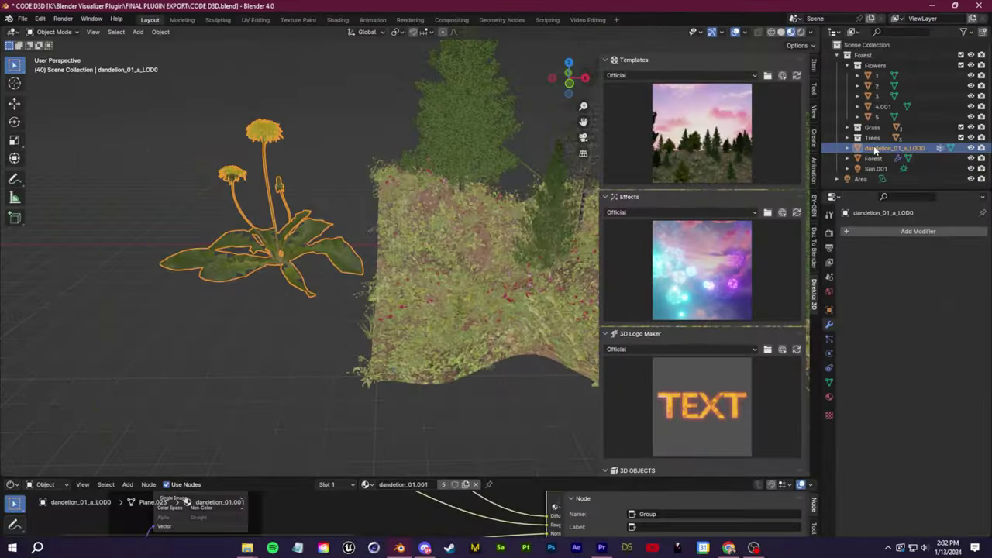
- Move the imported dandelion_01_a_LOD0 model into the Flowers collection and apply its object transform
drag(724, 330, 735, 146)
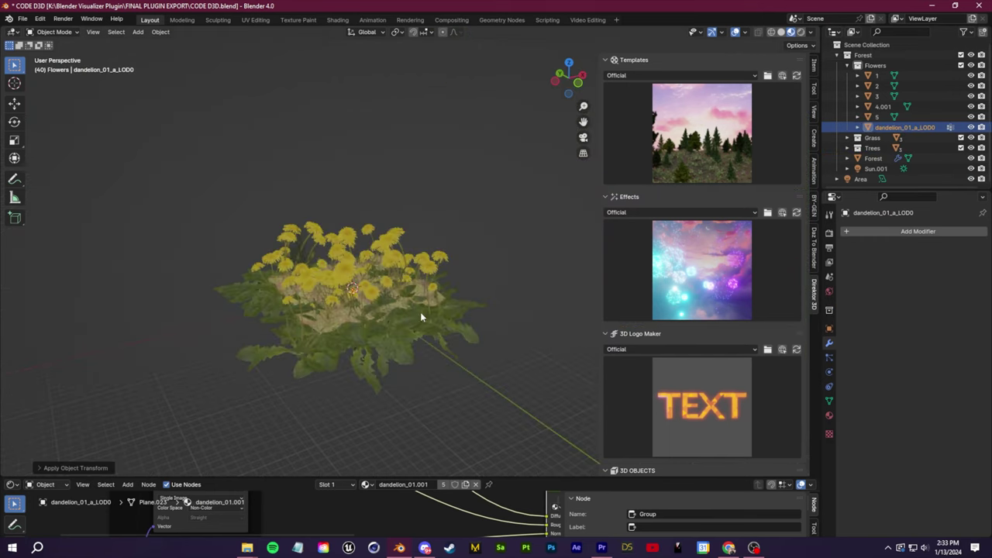
scroll(420, 312, up, 5)
middle_drag(394, 356, 349, 242)
click(161, 31)
mouse_move(172, 86)
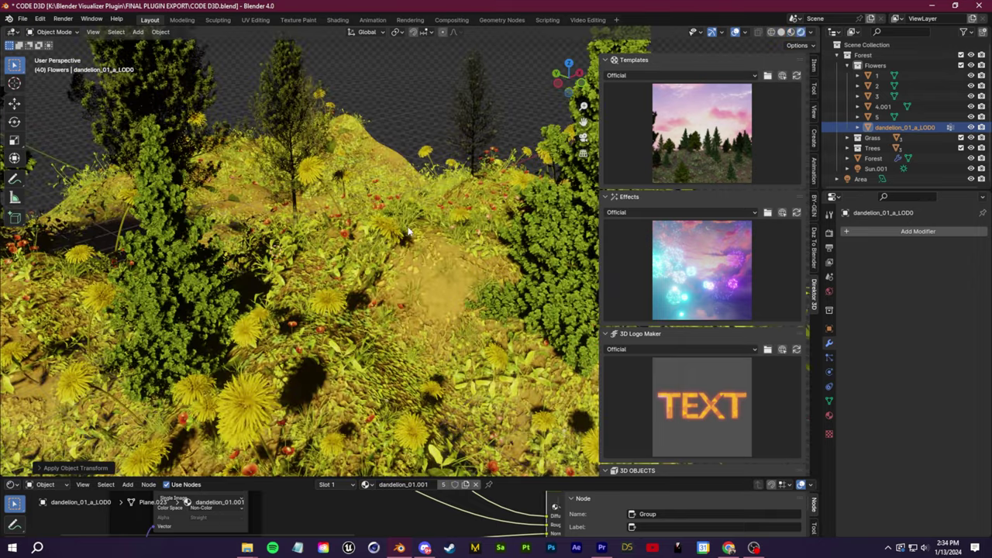
- Examine the dandelions scattered over the forest terrain, both close up and from a distance
click(739, 133)
middle_drag(405, 237, 457, 232)
scroll(431, 244, down, 3)
scroll(430, 244, up, 3)
scroll(371, 313, down, 3)
scroll(370, 313, up, 5)
scroll(400, 273, down, 6)
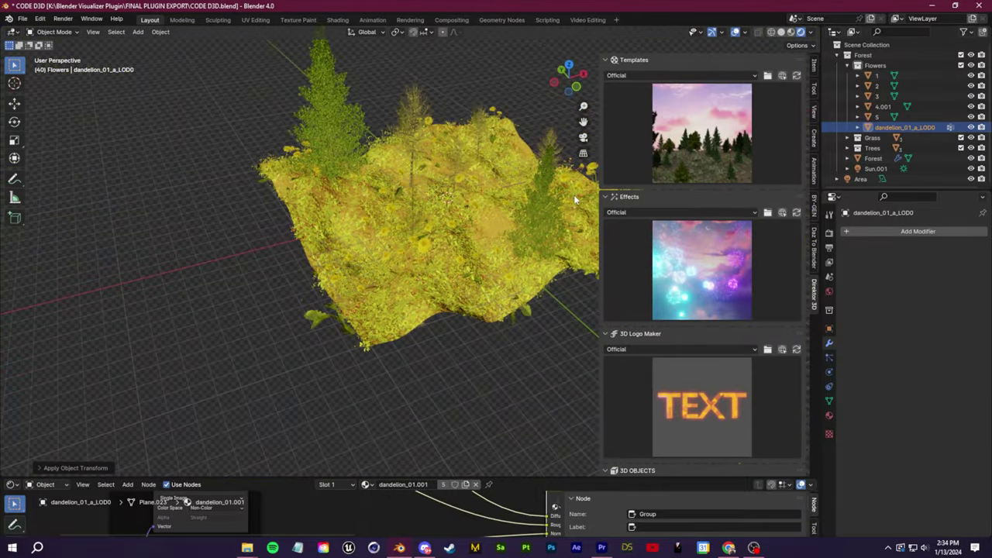
- Try the Toggle Displace and Toggle Procedural options of the forest terrain's Geometry Nodes modifier, and switch both off again
click(498, 262)
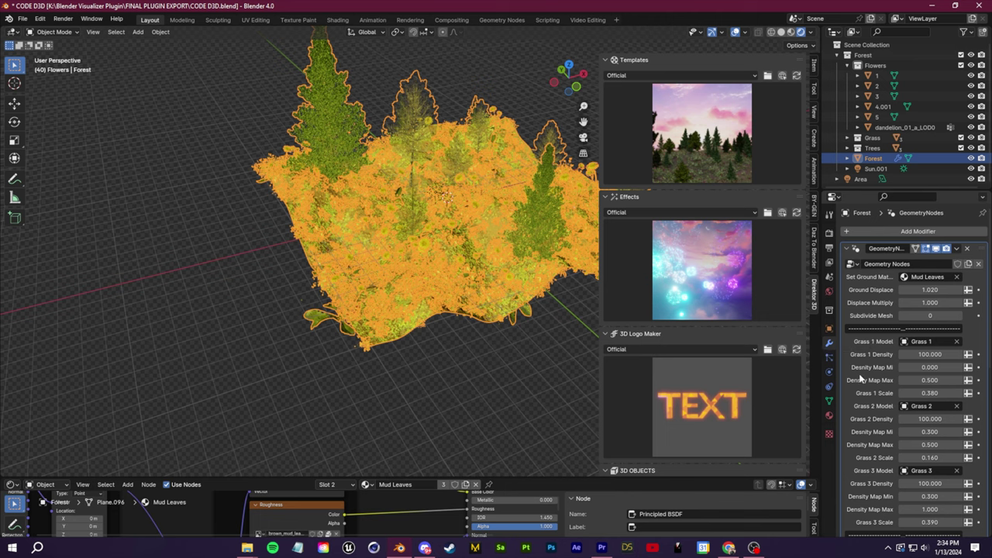
scroll(860, 377, down, 2)
scroll(862, 318, down, 10)
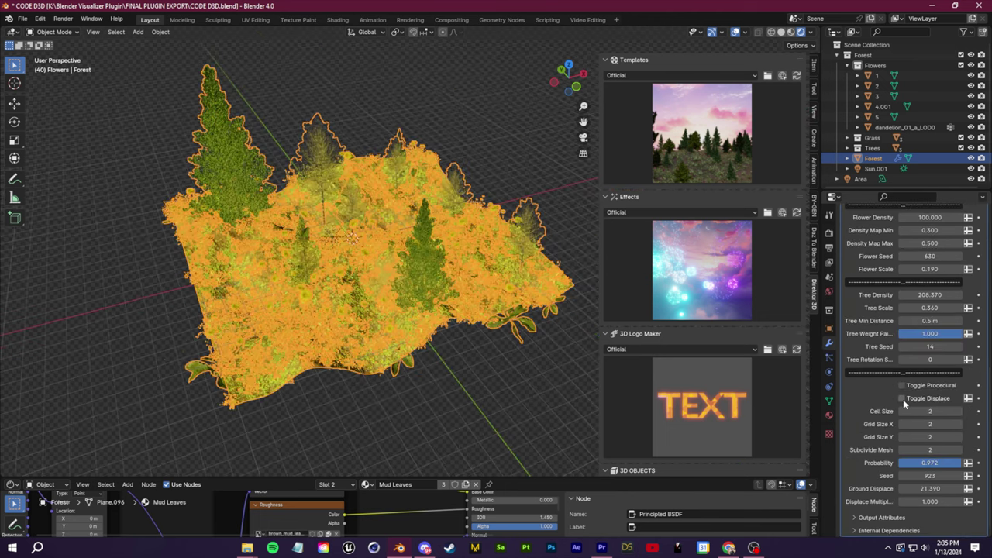
click(902, 397)
click(901, 398)
click(902, 386)
scroll(443, 282, down, 5)
middle_drag(442, 281, 486, 285)
scroll(485, 288, up, 3)
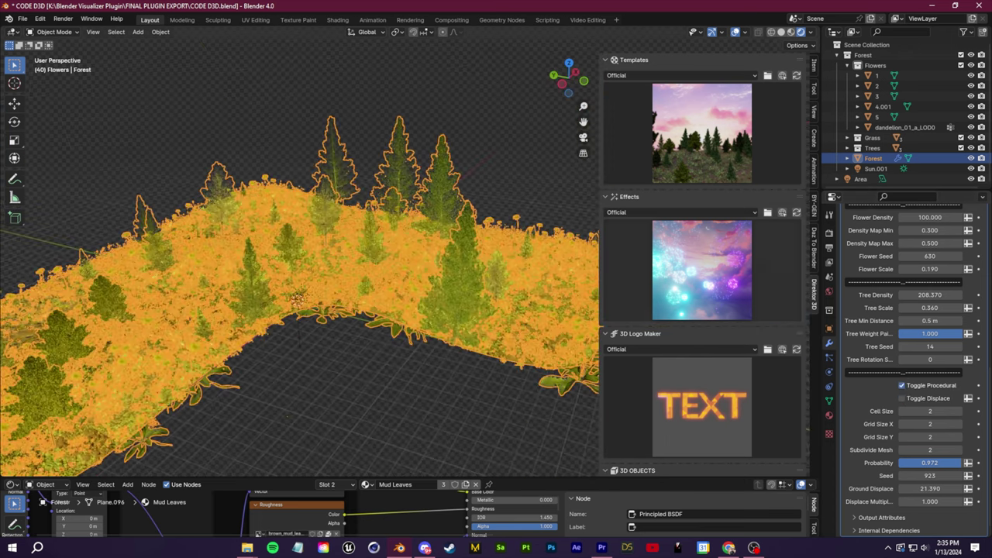
click(902, 385)
- Look through the grass, flower and tree settings in the forest terrain's Geometry Nodes modifier
scroll(928, 325, up, 2)
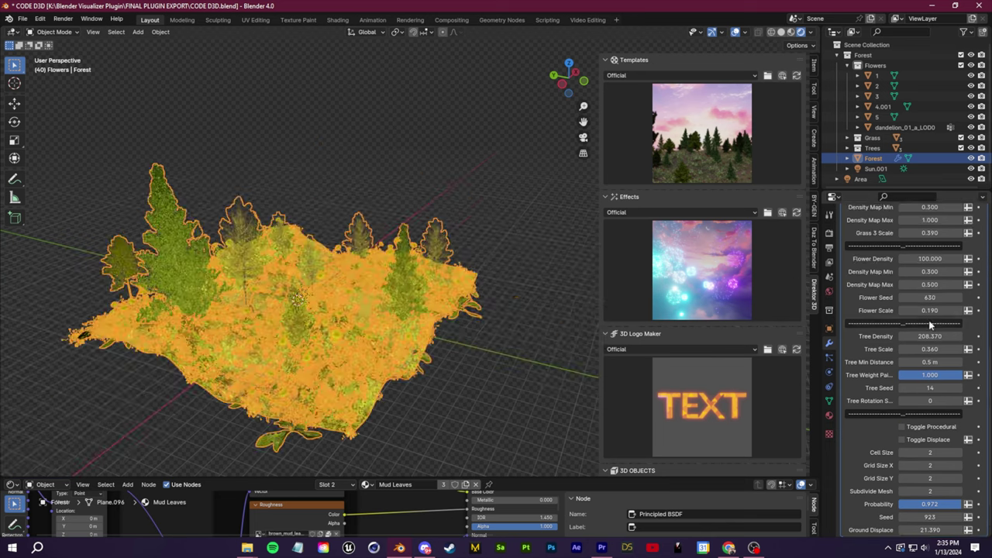
middle_drag(383, 294, 656, 323)
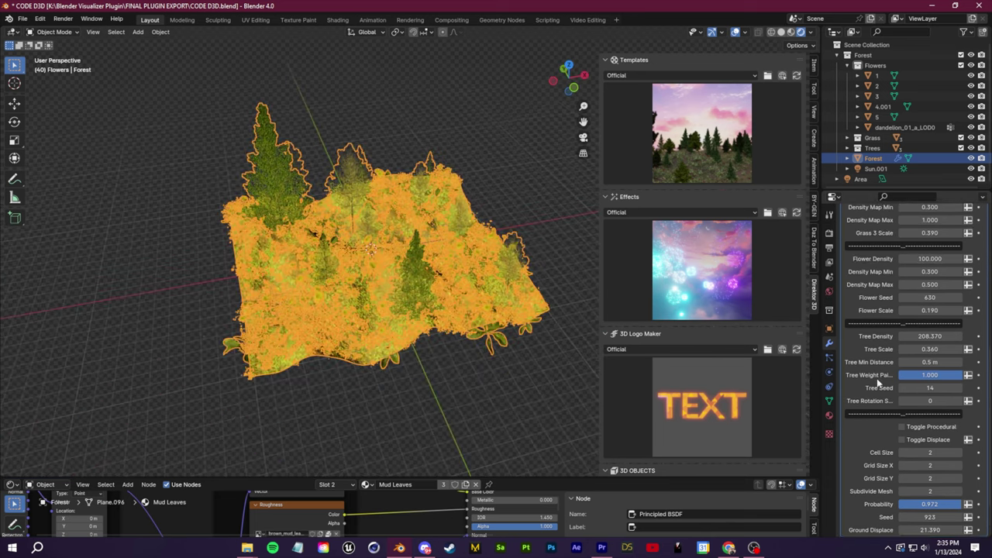
scroll(881, 406, up, 14)
scroll(869, 407, down, 8)
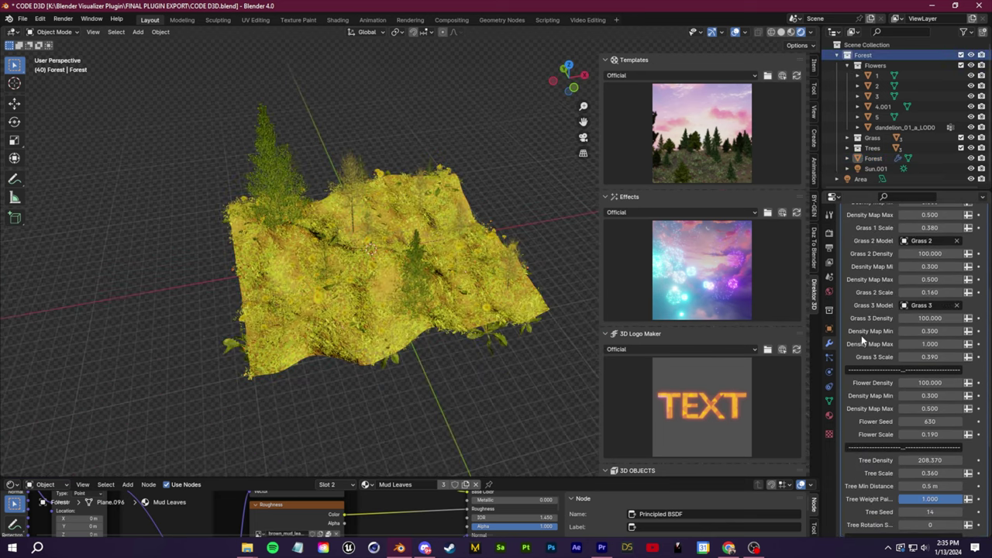
scroll(849, 348, down, 5)
scroll(852, 349, up, 12)
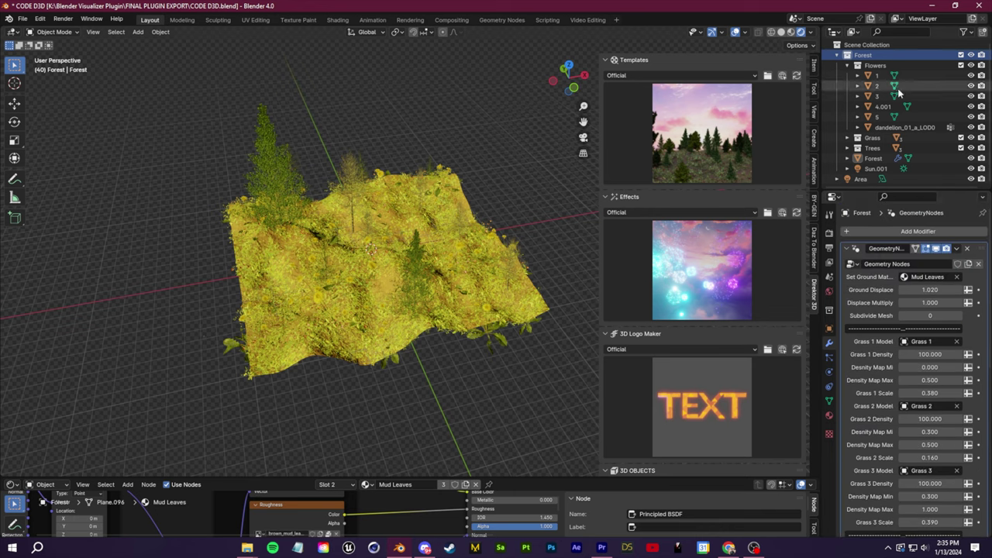
- Delete the Forest collection together with everything in it
right_click(873, 55)
click(876, 99)
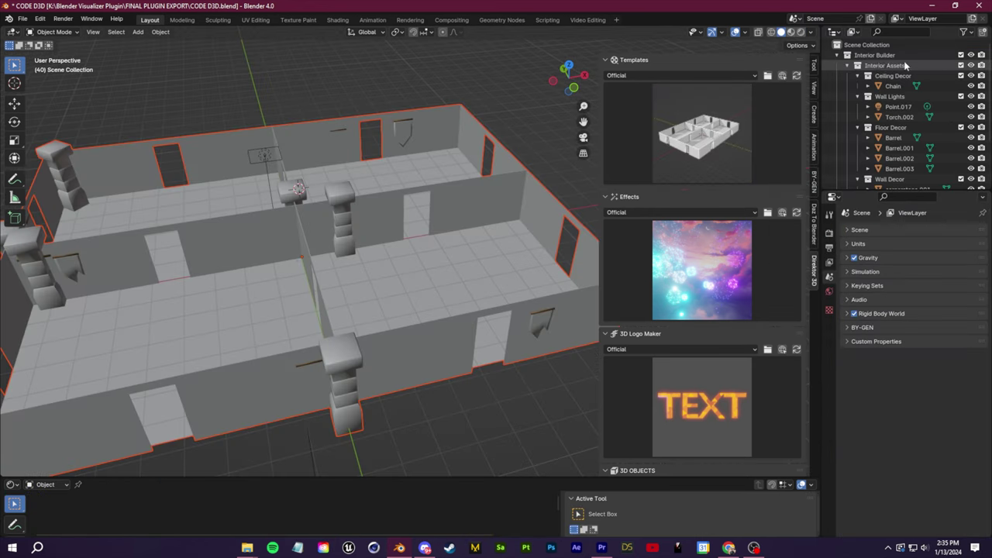
- Browse the ceiling decor in the Interior Assets collection, and select the Interior Builder building to show its Geometry Nodes settings
click(848, 66)
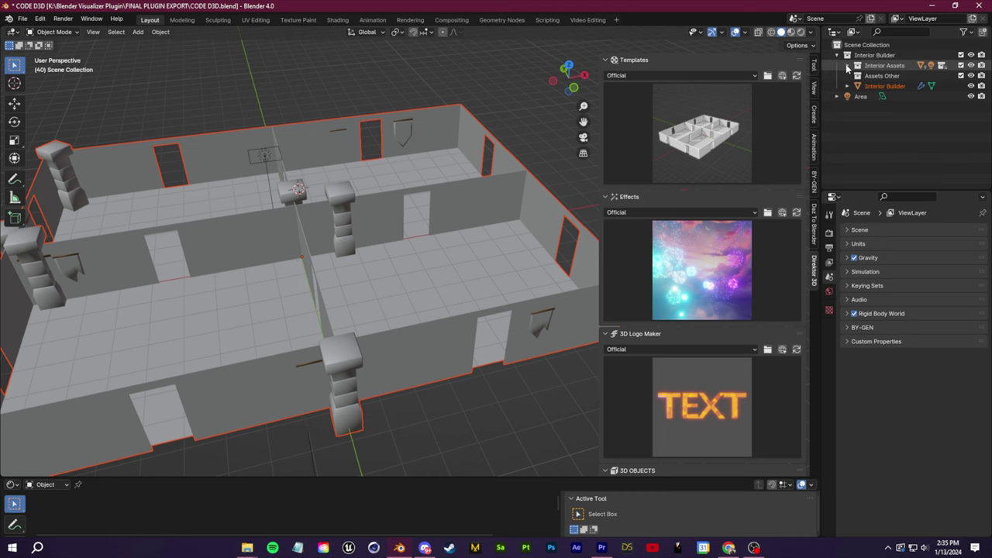
click(847, 67)
click(897, 87)
middle_drag(434, 239, 654, 188)
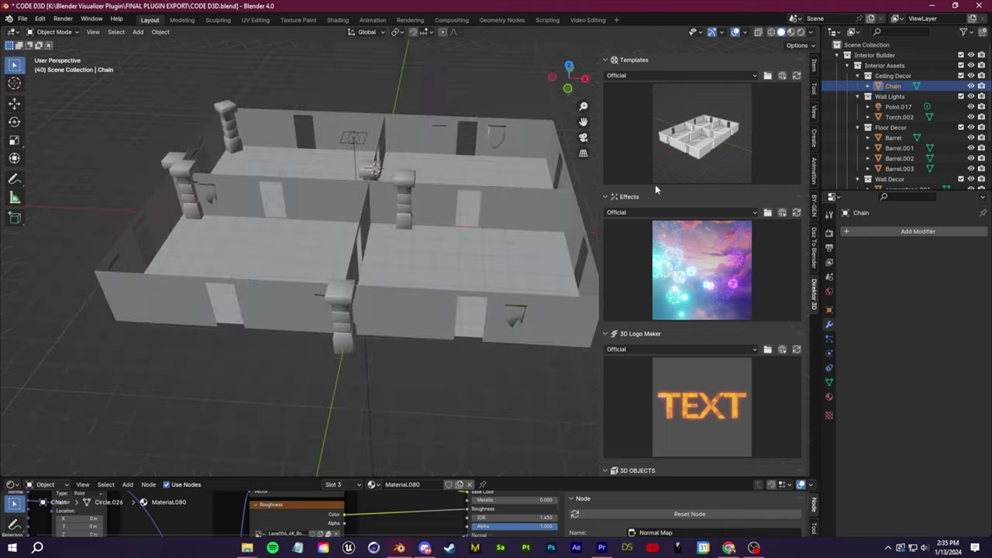
click(500, 235)
middle_drag(470, 258, 540, 272)
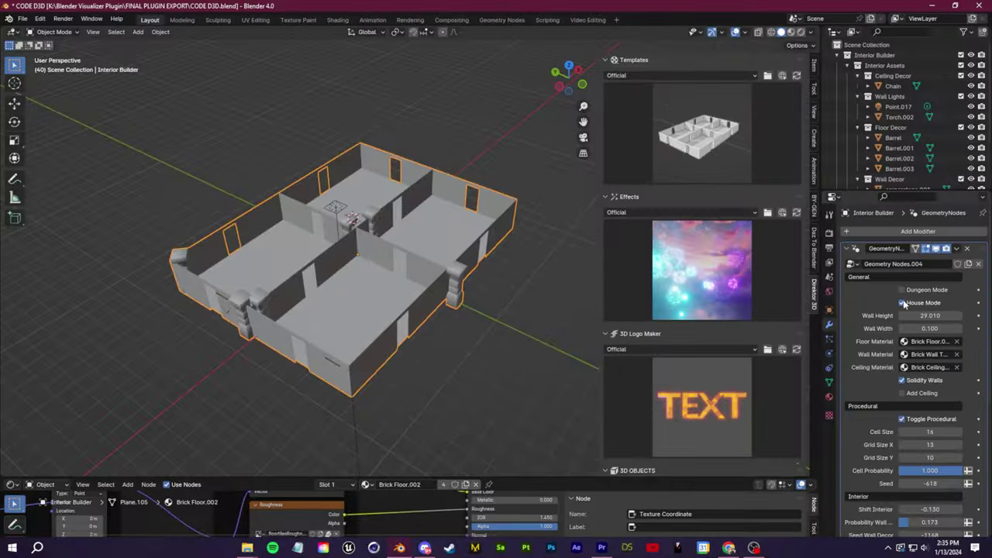
- Switch the Interior Builder's Geometry Nodes modifier from House Mode to Dungeon Mode, and lower Cell Probability to 0.690
click(786, 251)
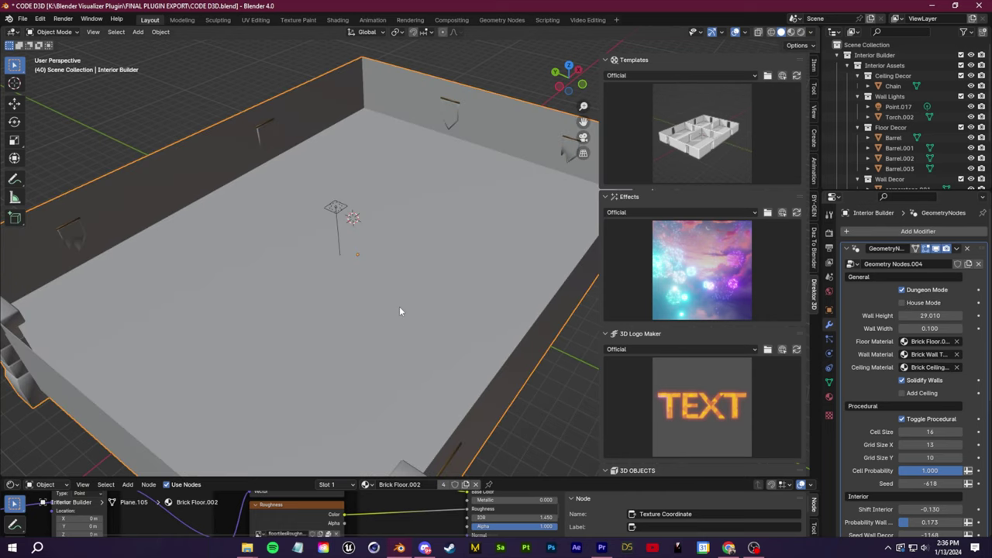
scroll(399, 311, down, 8)
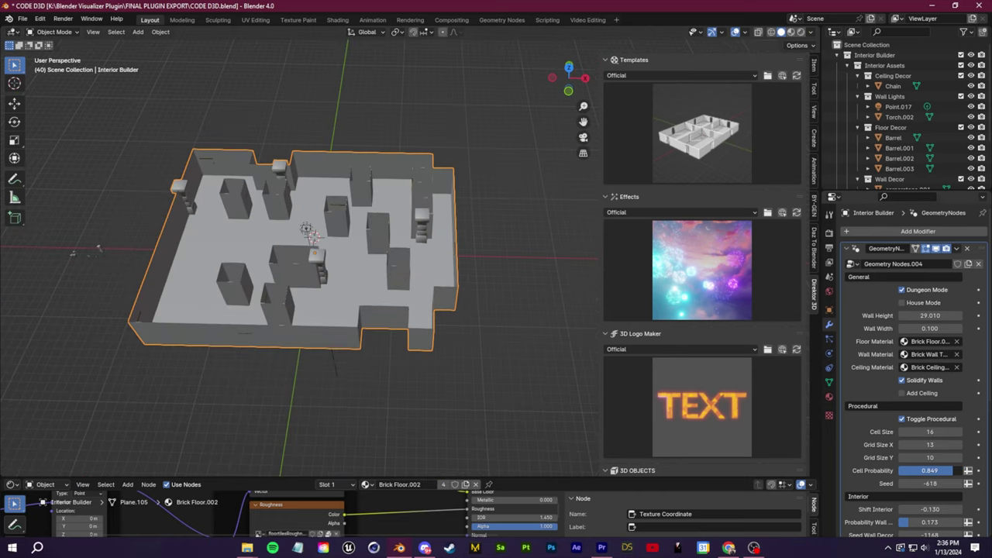
drag(929, 471, 917, 473)
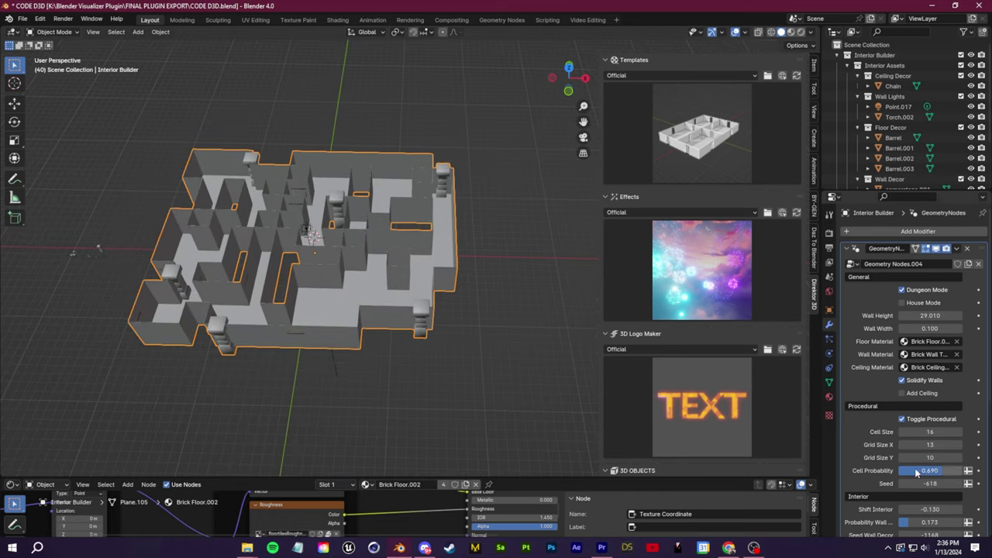
click(540, 331)
scroll(416, 274, up, 6)
scroll(856, 310, down, 5)
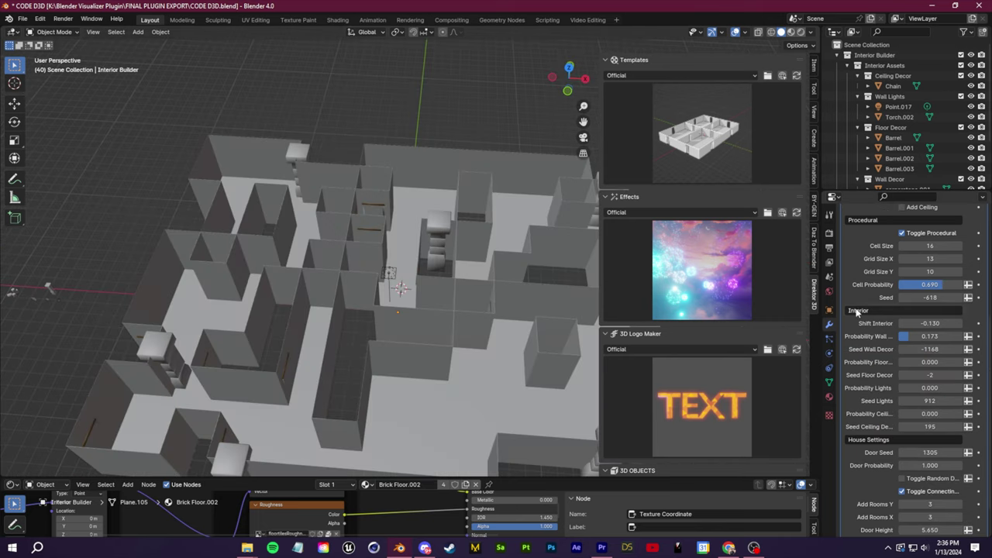
- Show the dungeon in rendered viewport shading, and raise Probability Lights to 0.873 so torches light the walls
scroll(850, 366, down, 2)
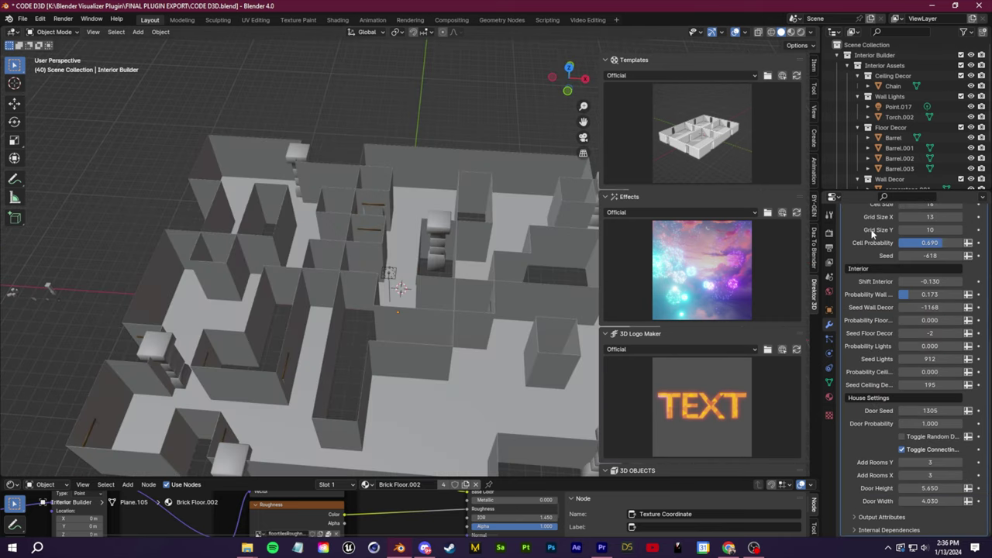
click(800, 32)
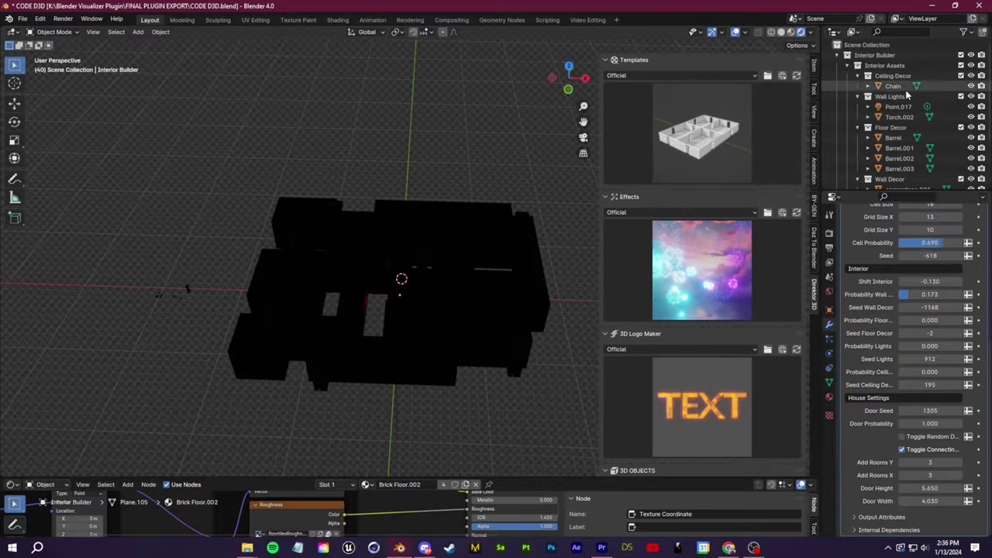
scroll(806, 198, down, 3)
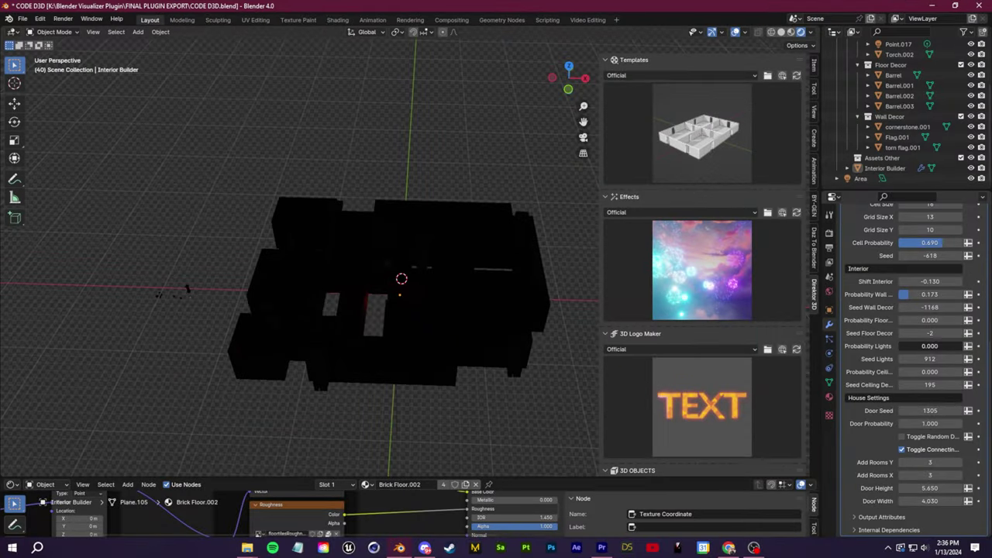
drag(900, 347, 949, 346)
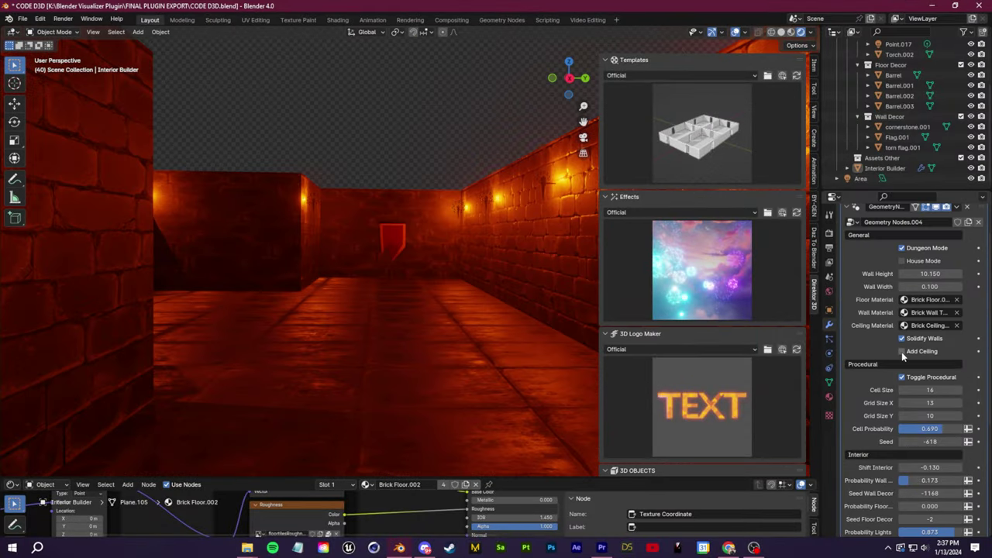
- Add a ceiling to the dungeon, widen the modifier settings area, and raise Probability Ceiling Decor to 0.752
click(901, 351)
scroll(895, 400, down, 5)
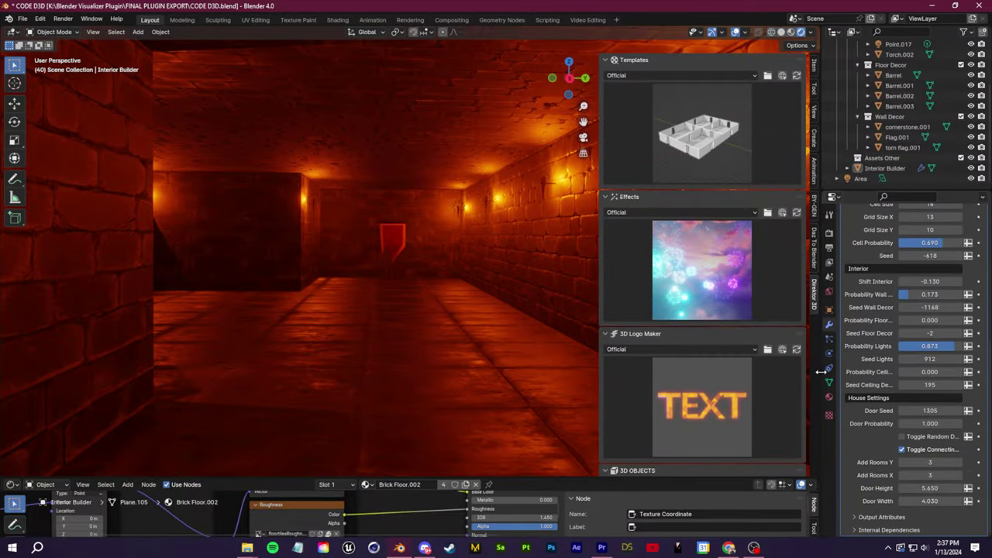
drag(820, 372, 729, 372)
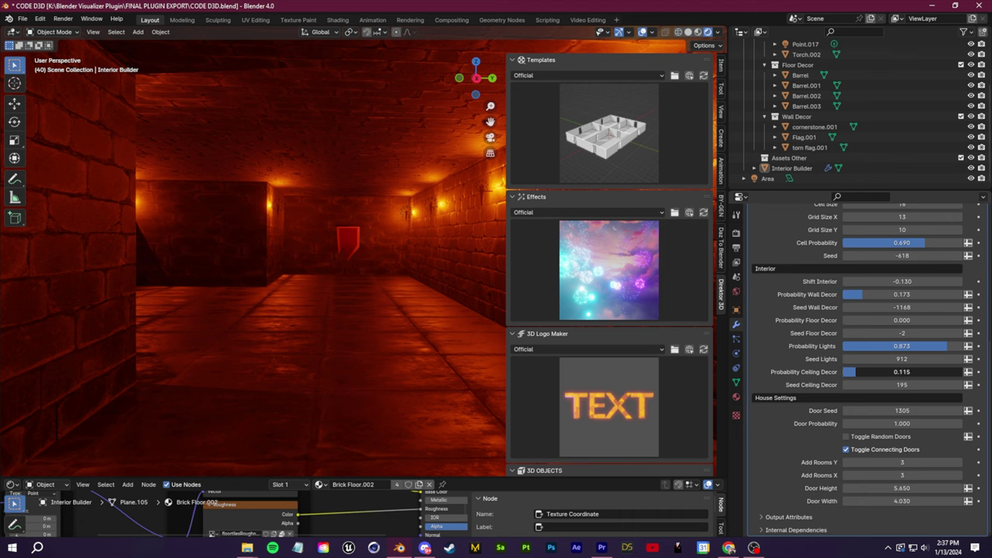
drag(856, 371, 922, 371)
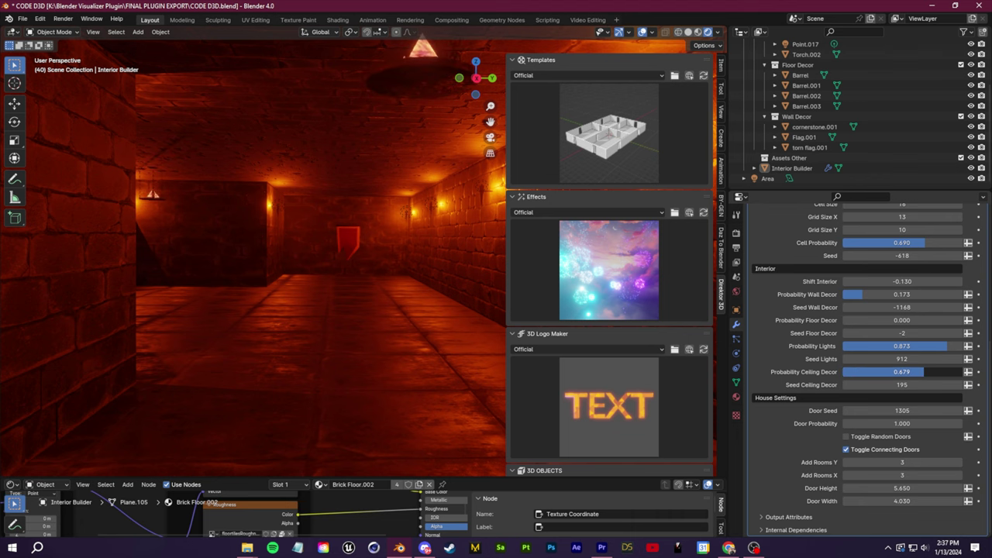
drag(923, 372, 958, 372)
- Vary the dungeon's procedural layout by raising the Seed to -588
scroll(930, 340, up, 4)
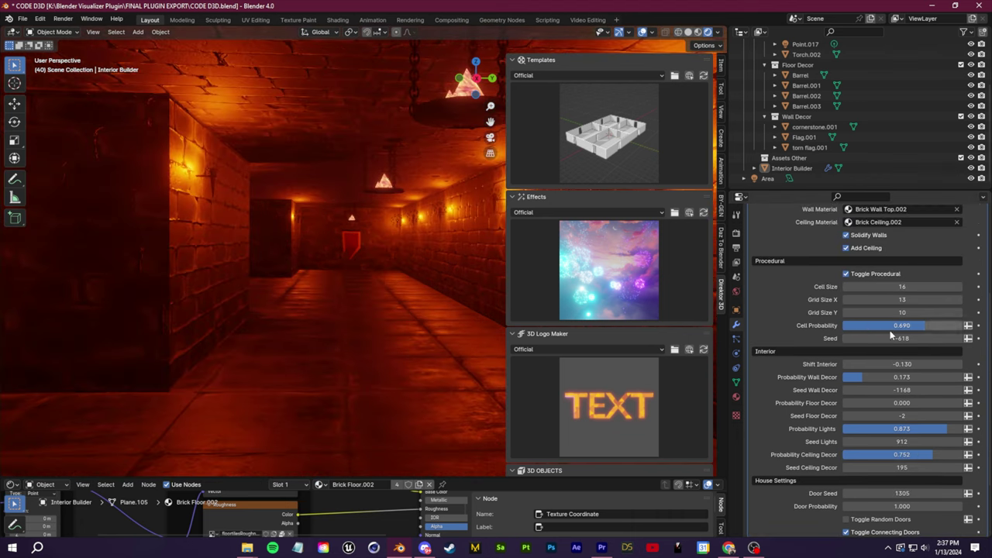
click(960, 339)
click(960, 340)
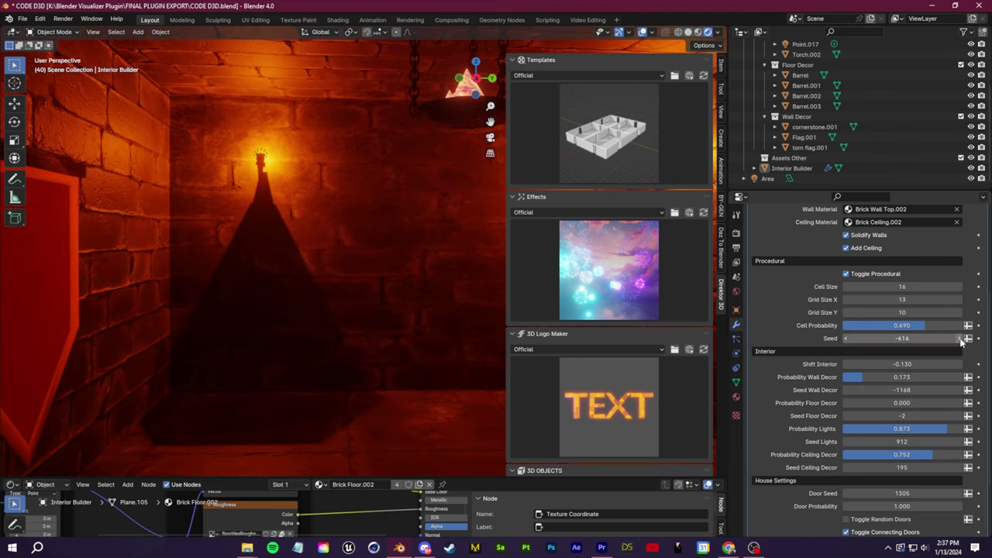
click(961, 341)
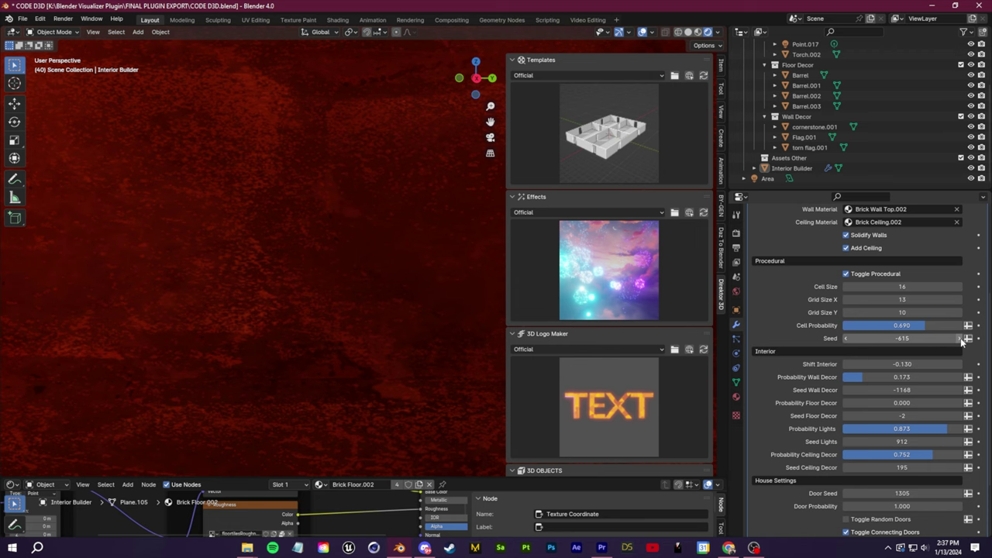
click(961, 341)
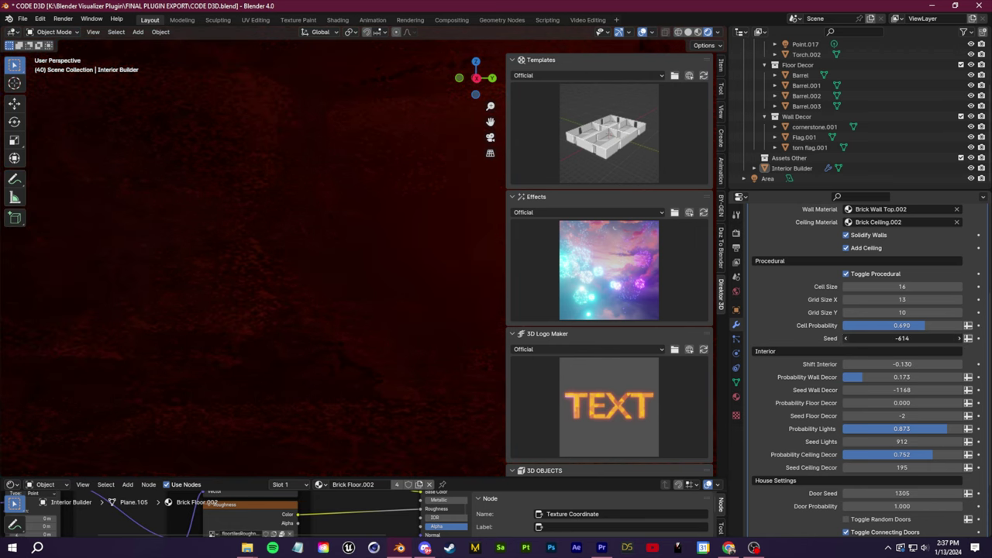
drag(901, 338, 941, 338)
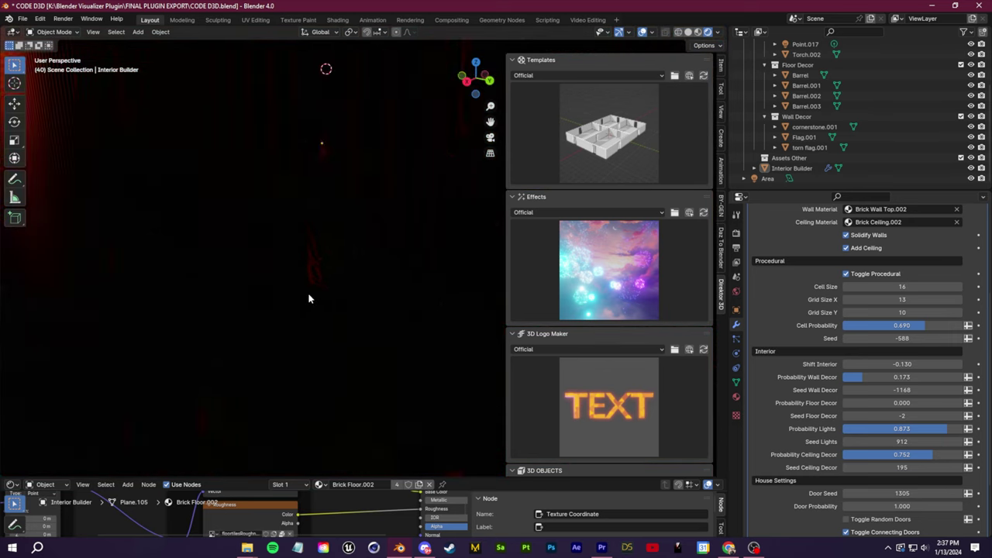
- Remove the dungeon's ceiling by switching off Add Ceiling in the Interior Builder's Geometry Nodes modifier
scroll(316, 305, down, 10)
middle_drag(351, 223, 357, 272)
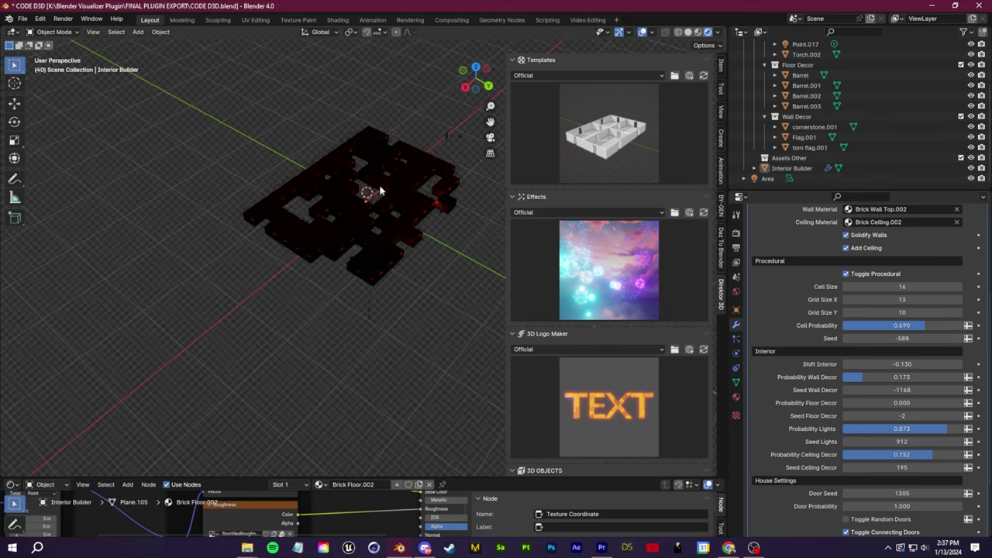
scroll(379, 190, up, 8)
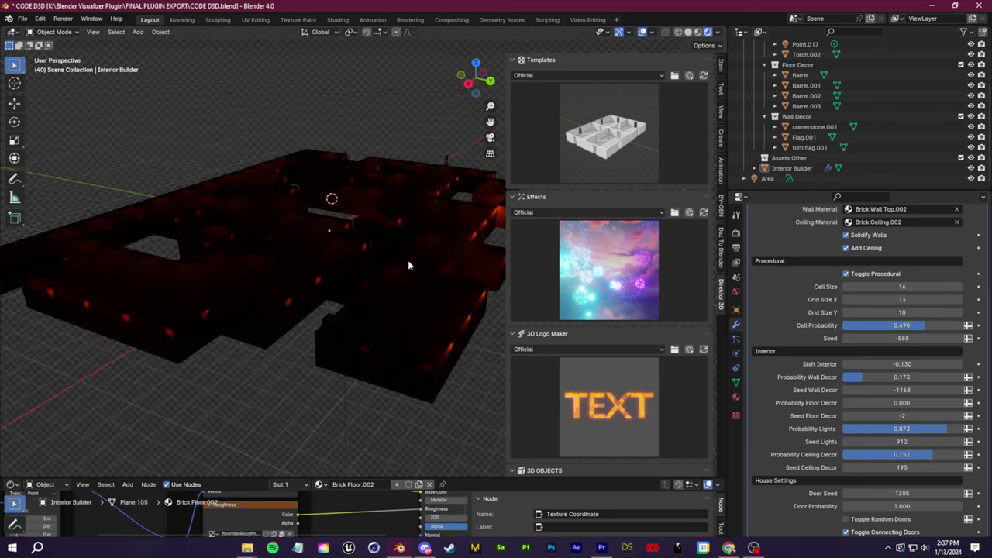
middle_drag(563, 172, 575, 173)
scroll(807, 374, up, 5)
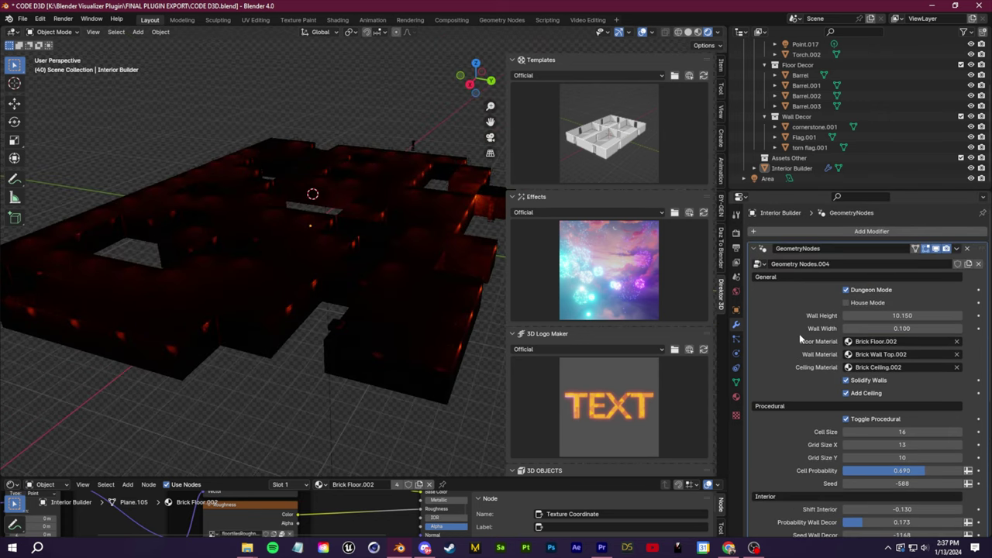
scroll(799, 333, down, 2)
scroll(766, 393, up, 2)
click(845, 393)
- Reduce the procedural dungeon's Grid Size X to 12 and Grid Size Y to 9
middle_drag(411, 289, 379, 255)
scroll(361, 314, up, 4)
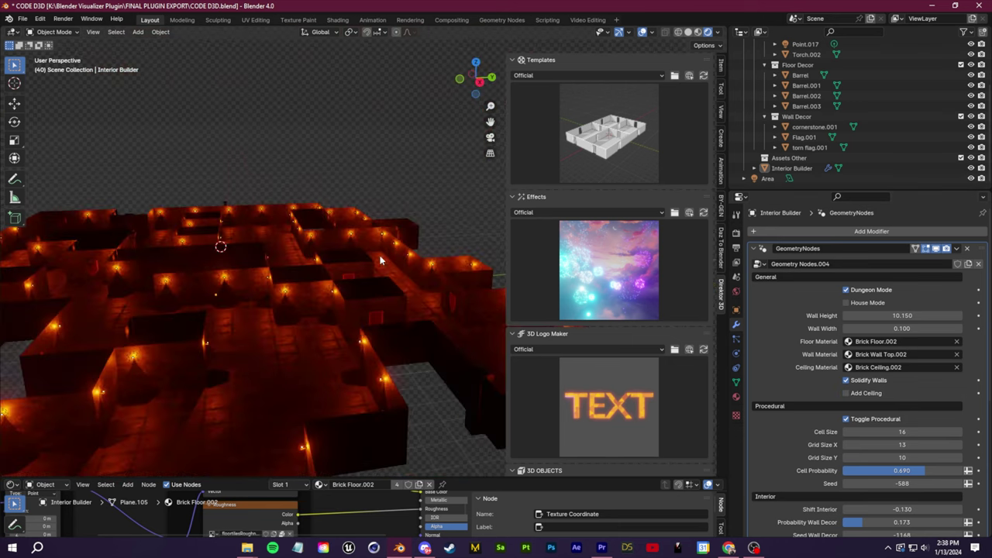
scroll(380, 254, down, 3)
middle_drag(271, 224, 332, 239)
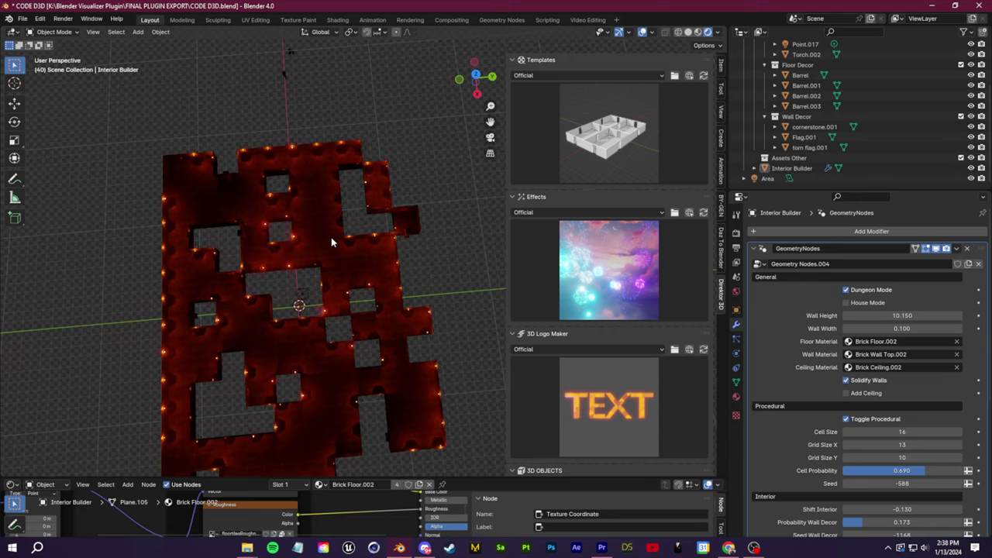
middle_drag(261, 392, 383, 275)
scroll(847, 424, down, 1)
click(846, 424)
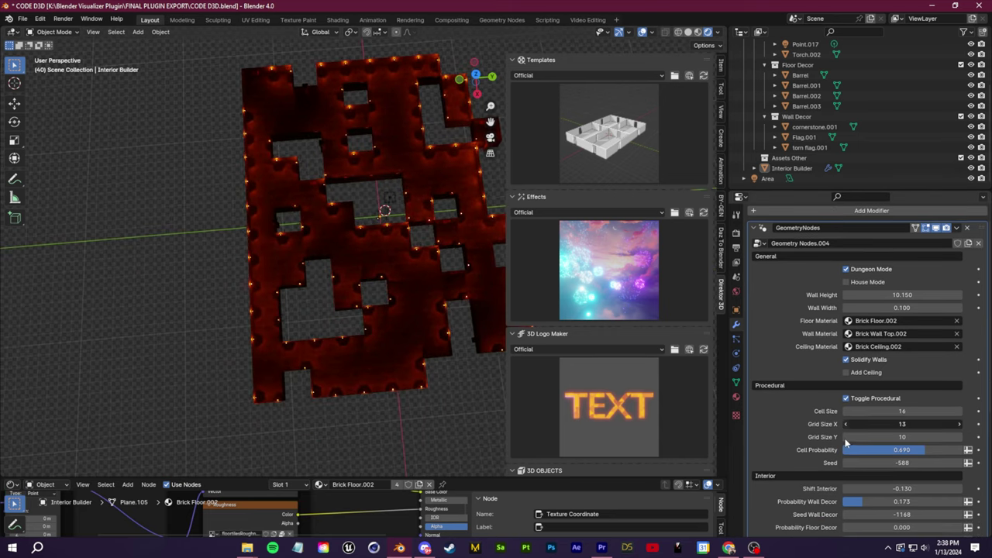
click(846, 436)
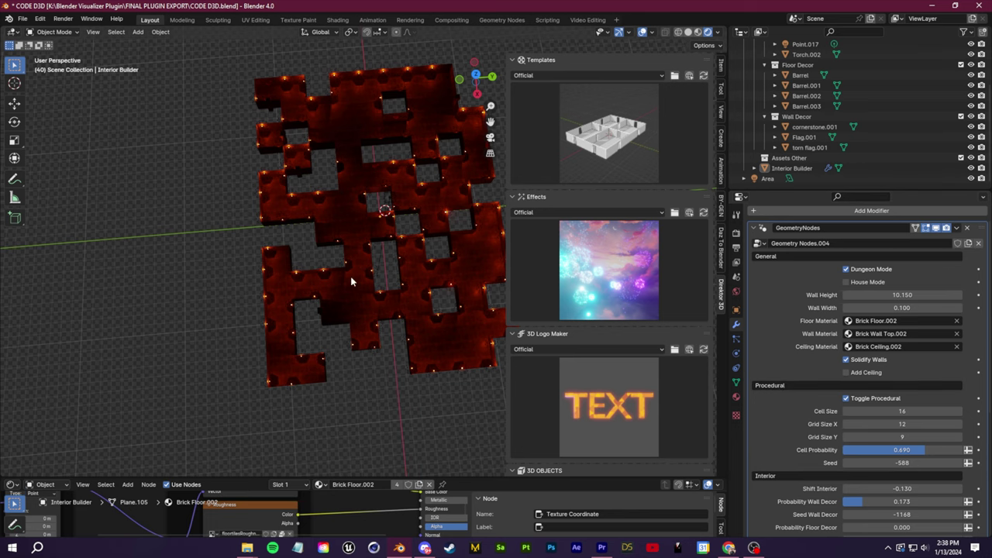
shift+middle_drag(351, 282, 290, 289)
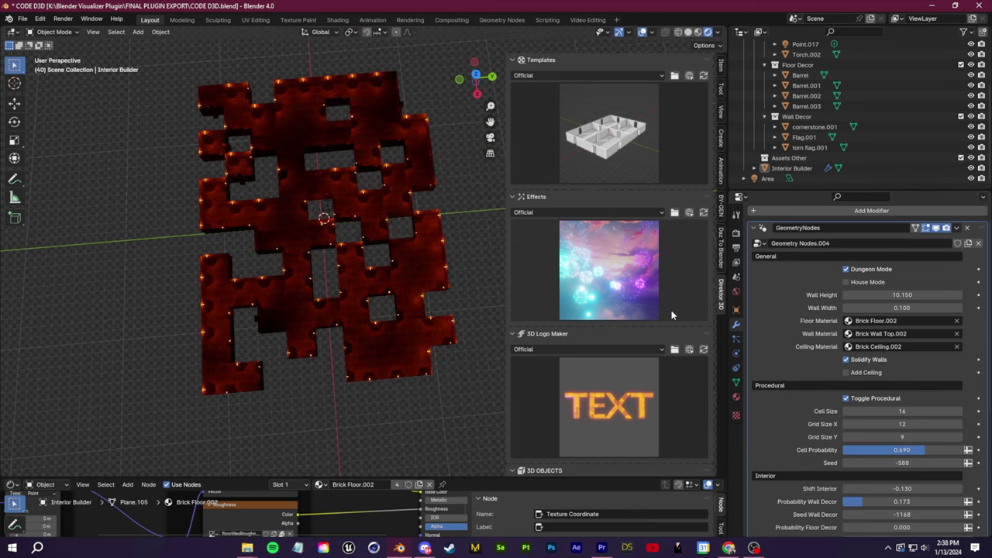
- Switch off Toggle Procedural for the dungeon, and select the single remaining room cell
click(845, 398)
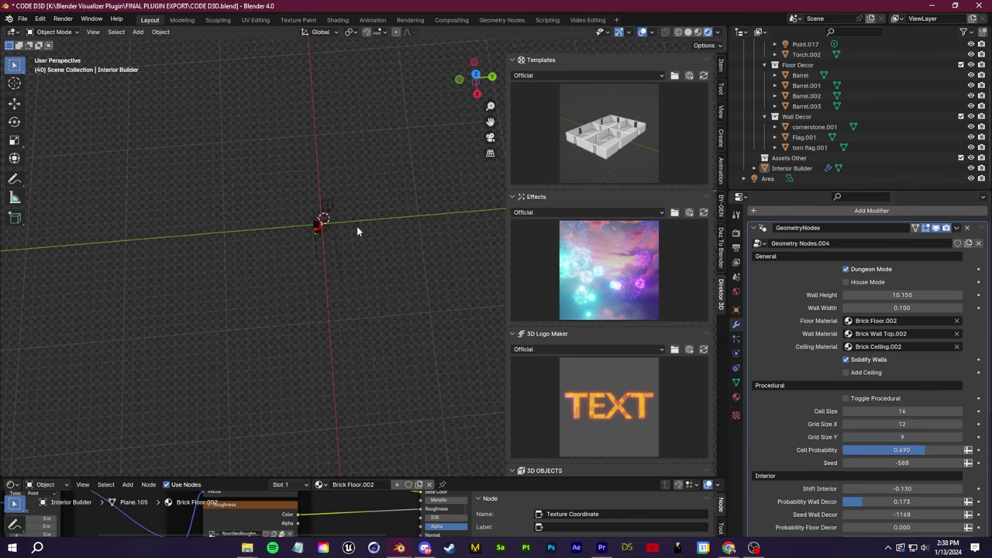
mouse_move(323, 260)
shift+middle_down()
mouse_move(223, 200)
mouse_move(405, 318)
mouse_move(329, 244)
mouse_move(329, 262)
shift+middle_up()
scroll(405, 318, up, 3)
scroll(329, 262, up, 1)
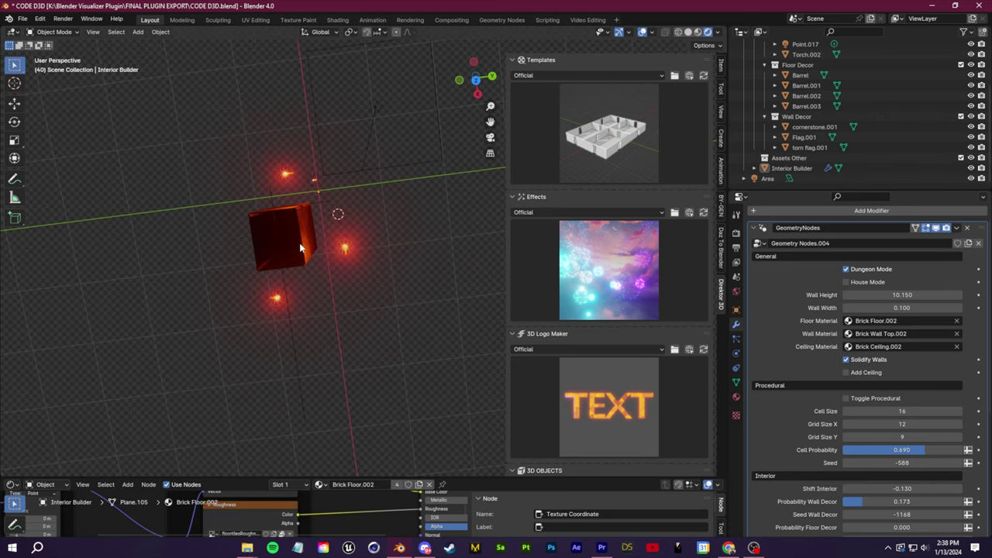
click(301, 245)
shift+middle_drag(324, 299, 403, 294)
- Enter Edit Mode on the Interior Builder mesh in top view, clear the selection, and switch to edge selection
key(Tab)
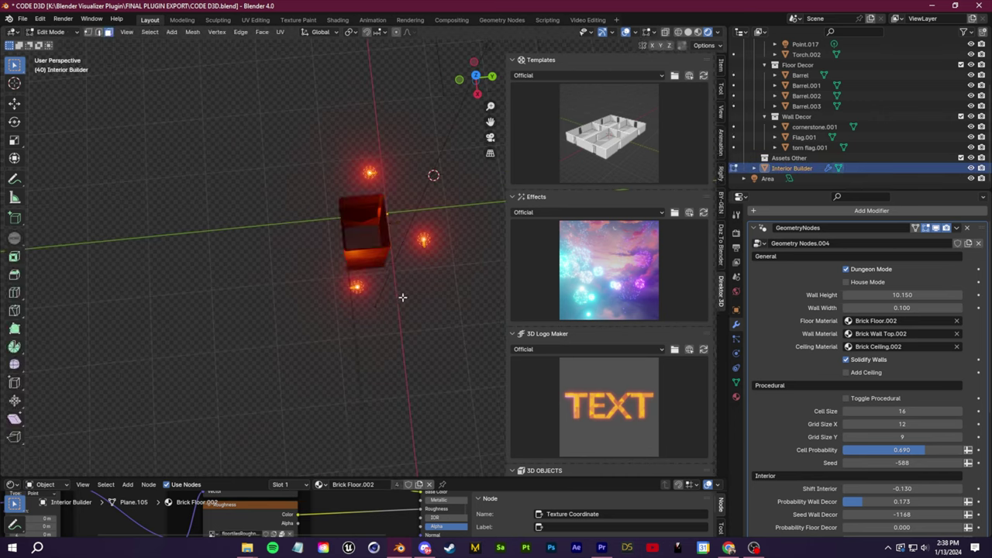
key(KP_7)
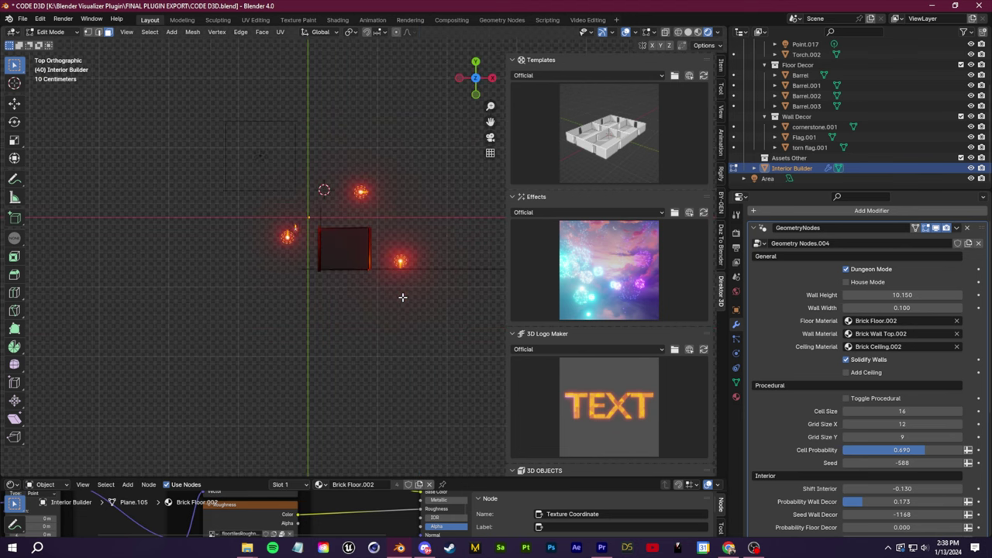
scroll(380, 259, down, 2)
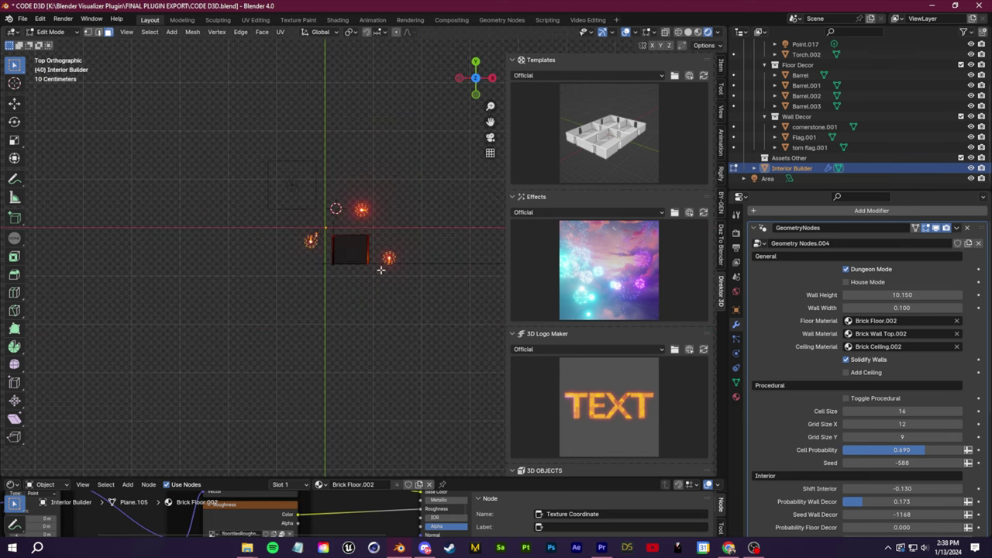
scroll(381, 269, up, 3)
key(alt+a)
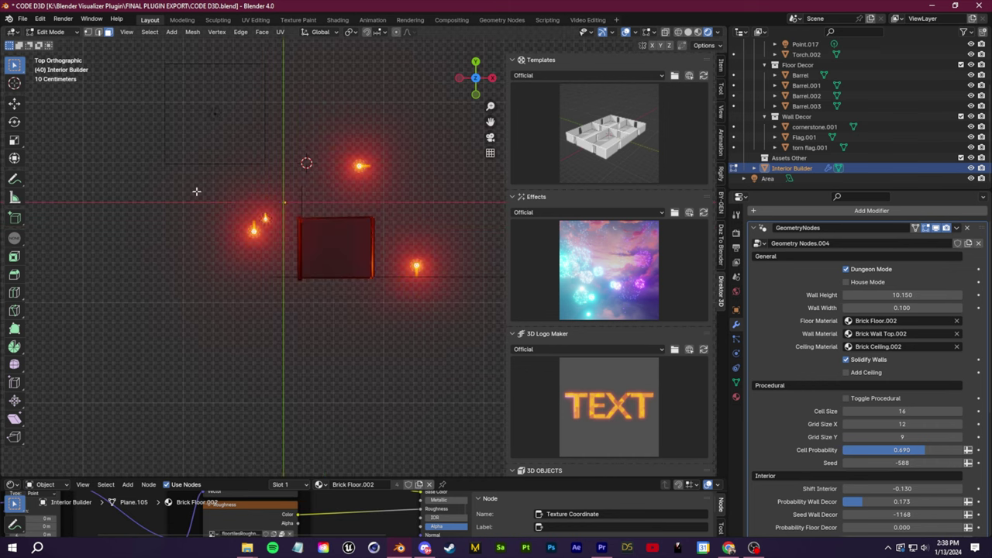
click(97, 34)
- Extrude edges of the room cell to build an L-shaped dungeon hallway by hand, and inspect its walls
scroll(404, 158, down, 2)
shift+middle_drag(403, 157, 388, 222)
key(e)
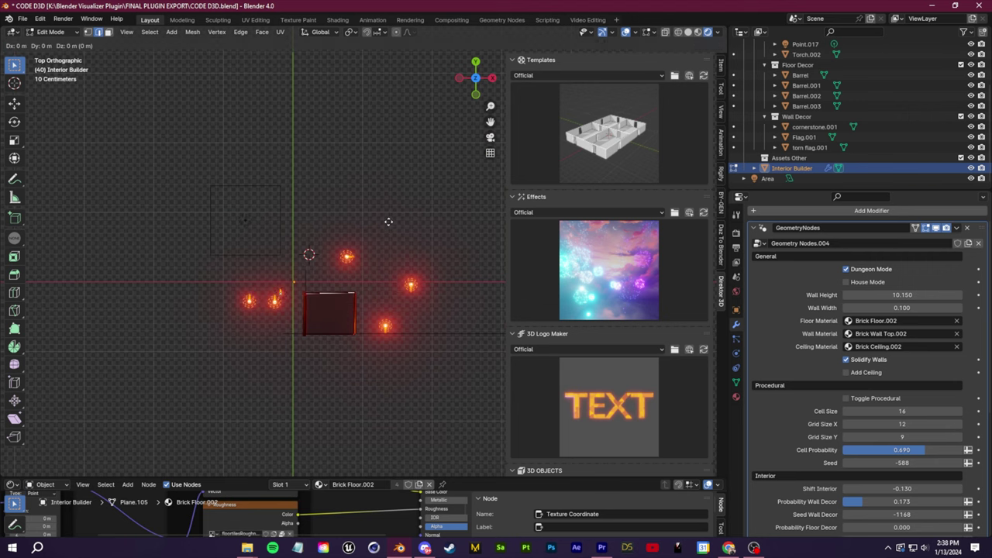
click(350, 304)
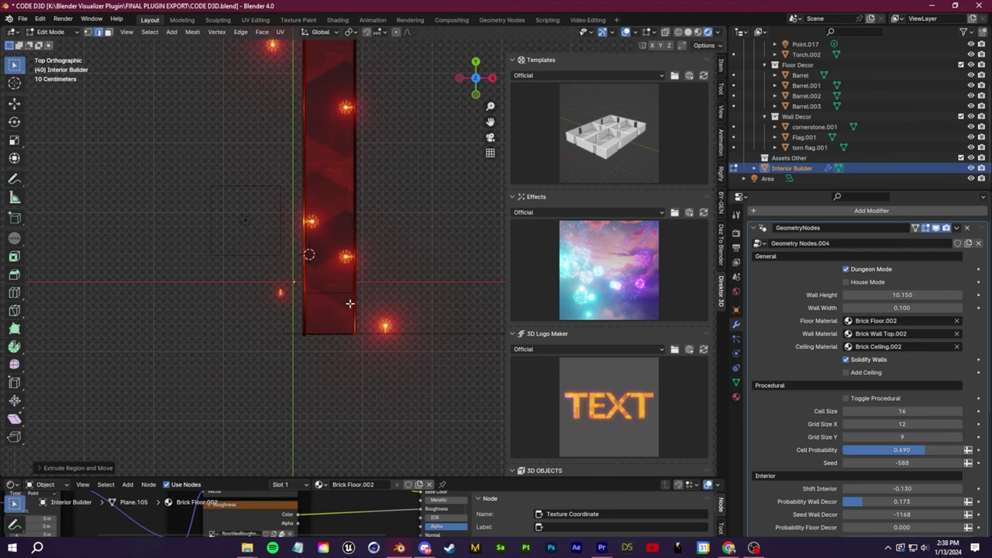
shift+middle_drag(394, 387, 345, 376)
middle_drag(310, 271, 365, 335)
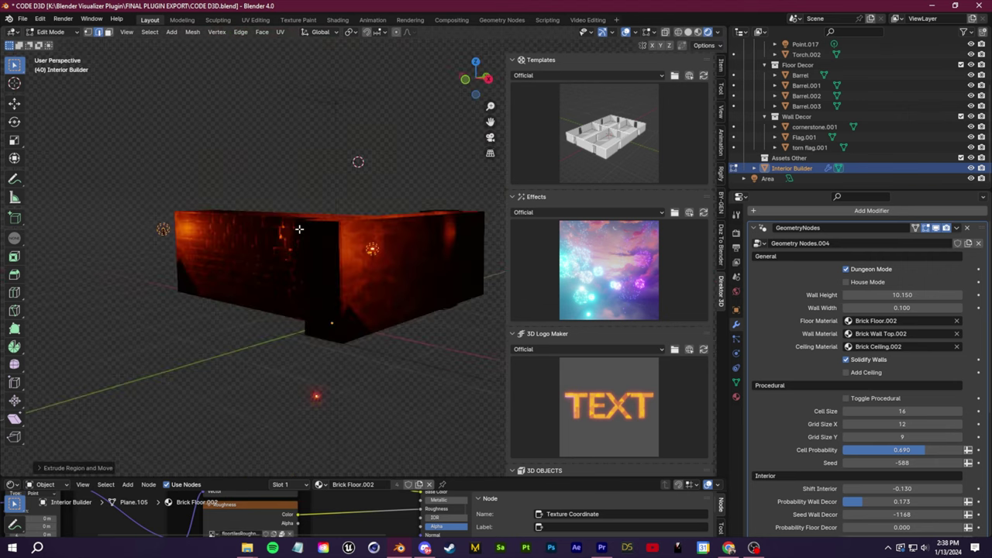
key(KP_7)
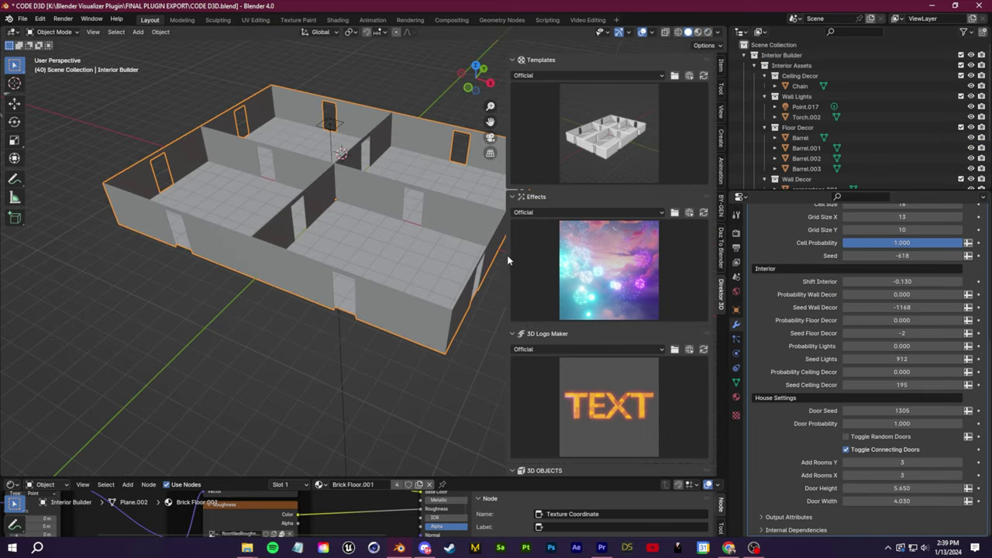
- Enlarge the 3D view beside the plugin previews, and set Add Rooms Y to 4 for the house-mode Interior Builder
drag(507, 261, 597, 260)
click(960, 462)
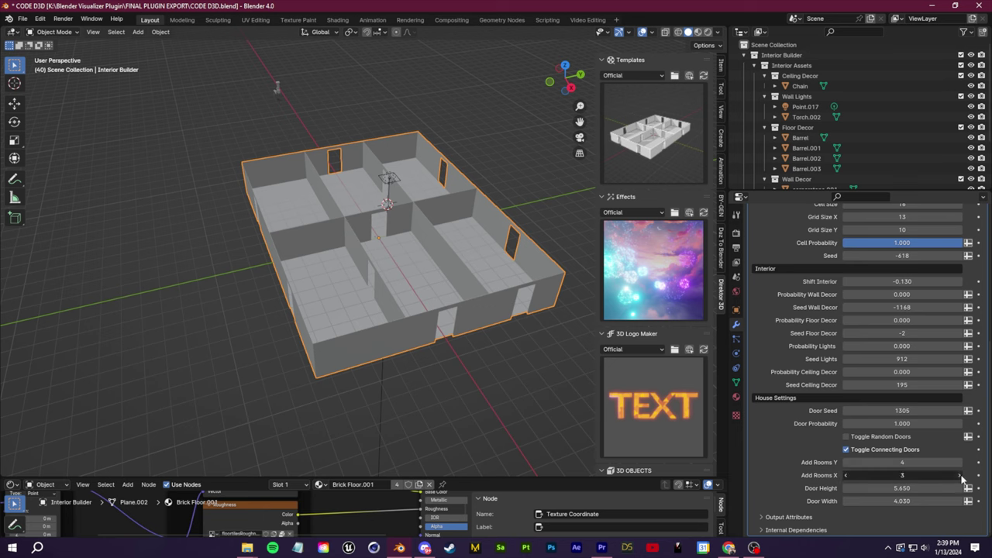
- Set Add Rooms X to 4 and Cell Probability to 0.341 for the procedural house
click(960, 475)
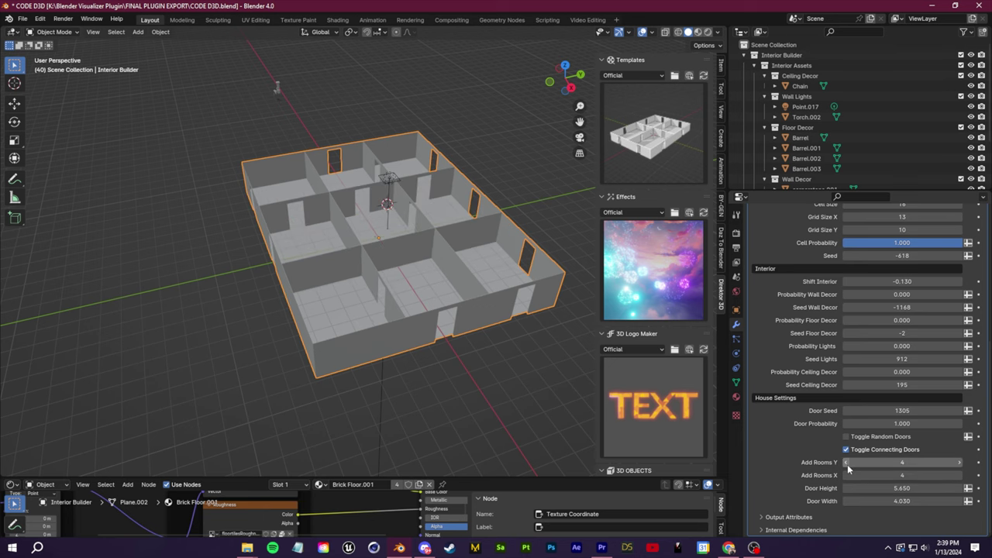
scroll(543, 348, up, 4)
scroll(819, 435, up, 3)
middle_drag(333, 180, 335, 204)
scroll(862, 370, up, 2)
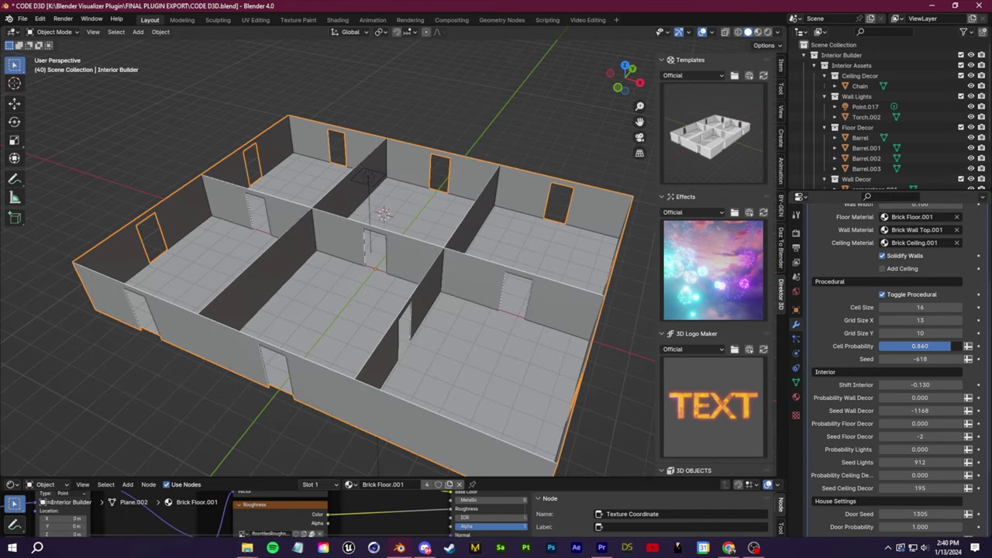
drag(950, 346, 907, 346)
- Switch on Add Ceiling, inspect the roofed house, and switch the ceiling off again
click(881, 372)
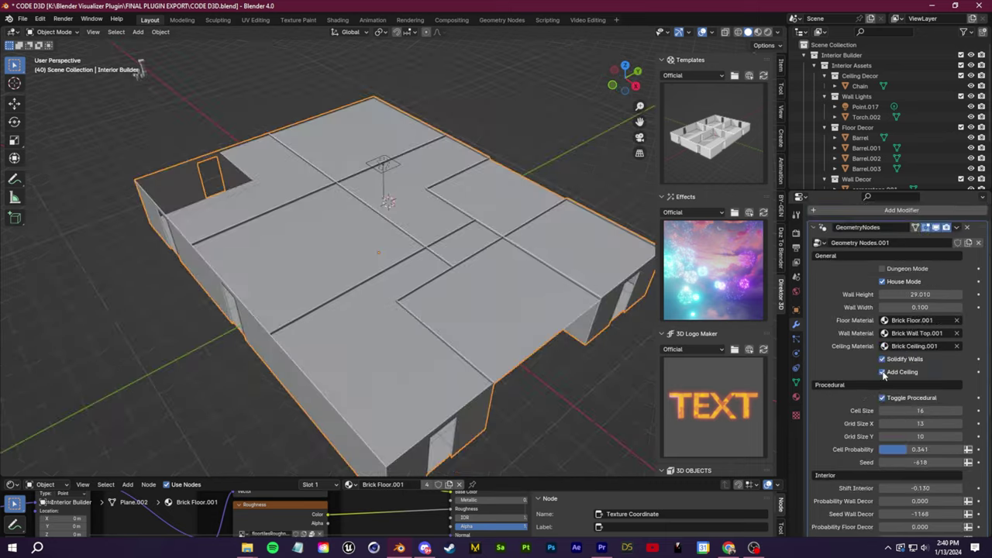
mouse_move(378, 306)
middle_down()
mouse_move(435, 262)
mouse_move(379, 291)
middle_up()
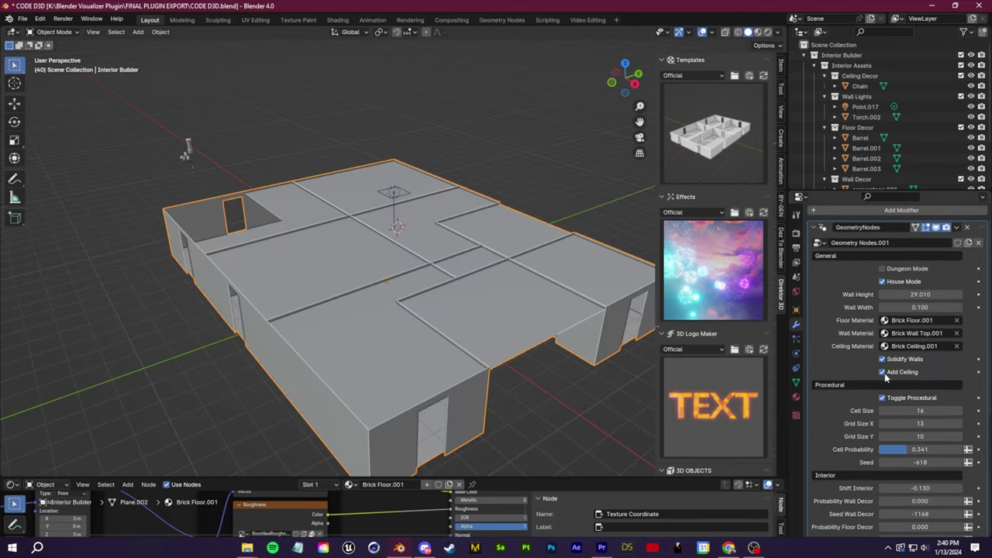
click(882, 372)
middle_drag(438, 227, 449, 263)
- Set Probability Wall Decor to 0.037 to add wall decor, and inspect the decorated walls
scroll(857, 438, down, 6)
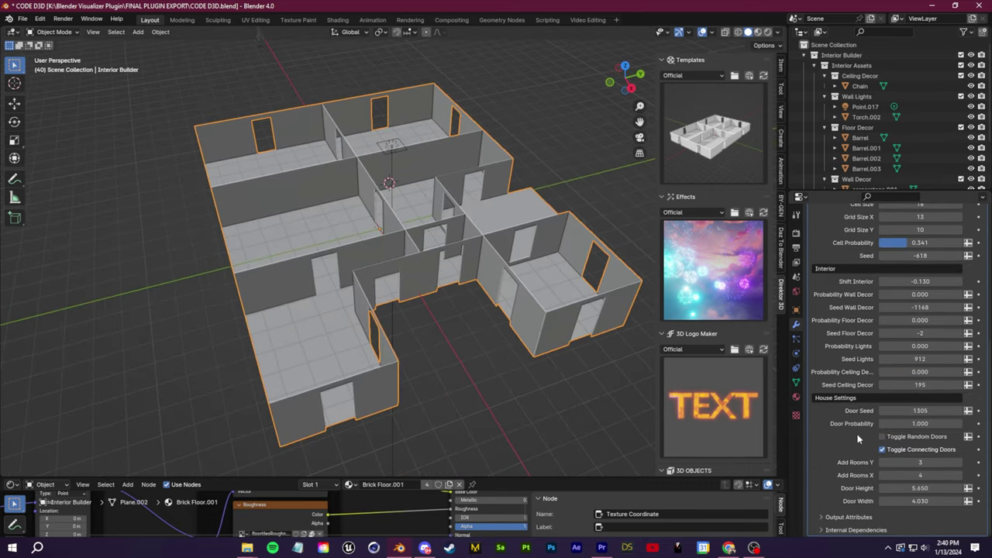
mouse_move(904, 346)
mouse_down()
mouse_move(918, 346)
mouse_move(899, 346)
mouse_up()
drag(896, 295, 899, 295)
middle_drag(468, 252, 328, 285)
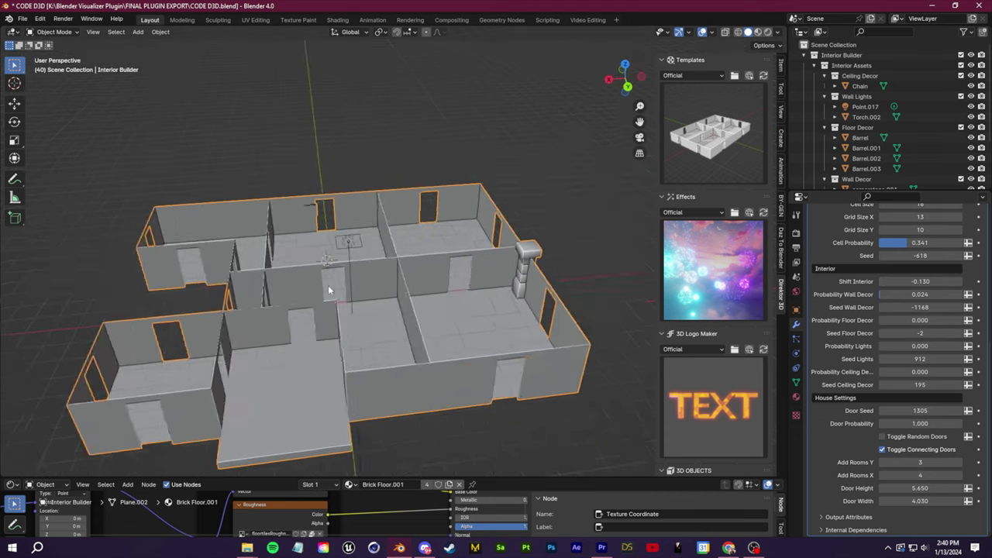
scroll(465, 267, up, 3)
drag(881, 295, 882, 296)
scroll(398, 282, up, 3)
scroll(411, 279, down, 5)
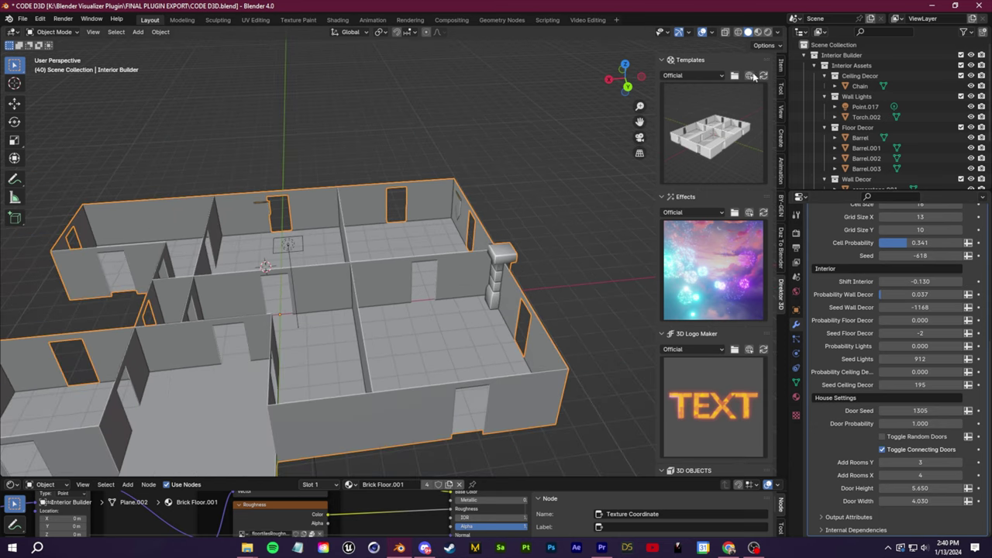
- Show the house in rendered and then material preview shading, and examine its brick textures and assigned floor, wall and ceiling materials
click(767, 33)
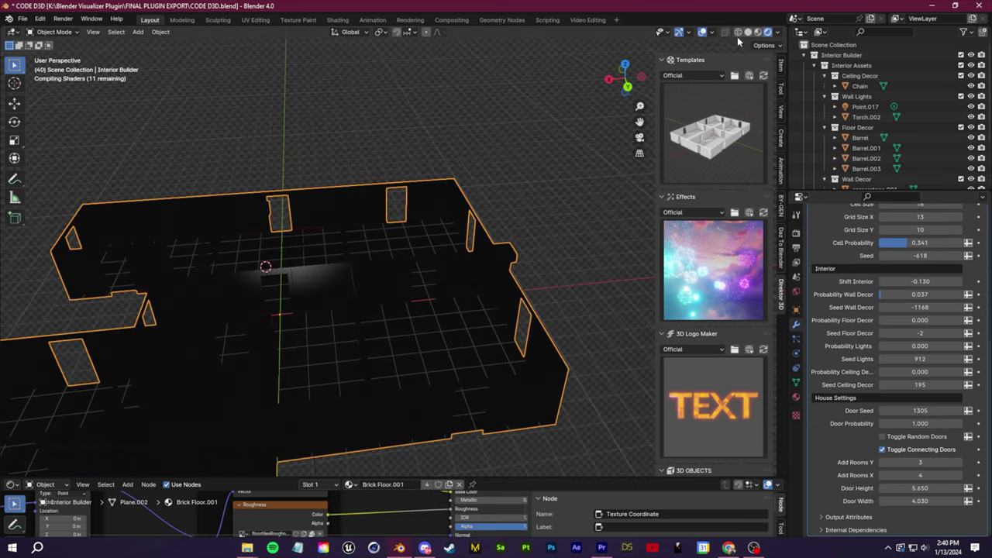
middle_drag(440, 273, 357, 322)
middle_drag(496, 295, 558, 325)
scroll(843, 379, up, 6)
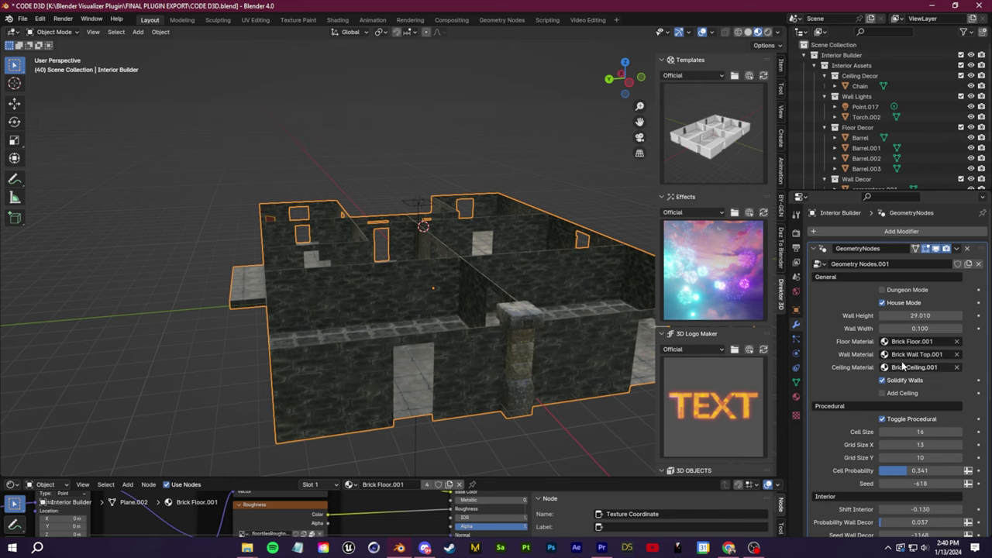
scroll(498, 348, up, 4)
scroll(461, 325, down, 5)
scroll(385, 302, up, 3)
middle_drag(460, 326, 430, 287)
scroll(861, 120, down, 1)
- Look through the barrel objects in the Floor Decor collection, selecting Barrel and Barrel.003
click(860, 117)
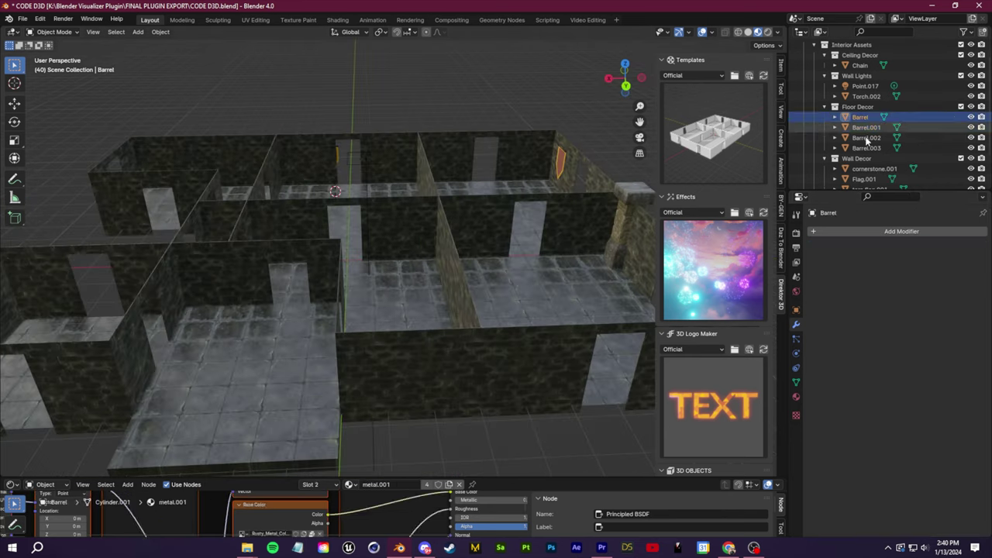
click(866, 147)
middle_drag(350, 285, 360, 297)
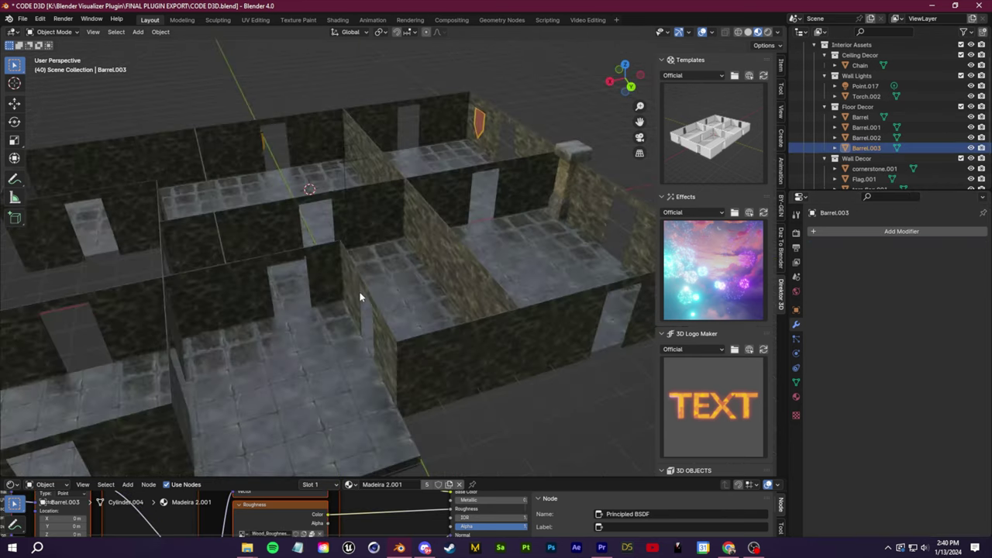
- Select the Interior Builder house again and switch off Toggle Procedural
click(507, 104)
scroll(387, 272, down, 4)
click(434, 299)
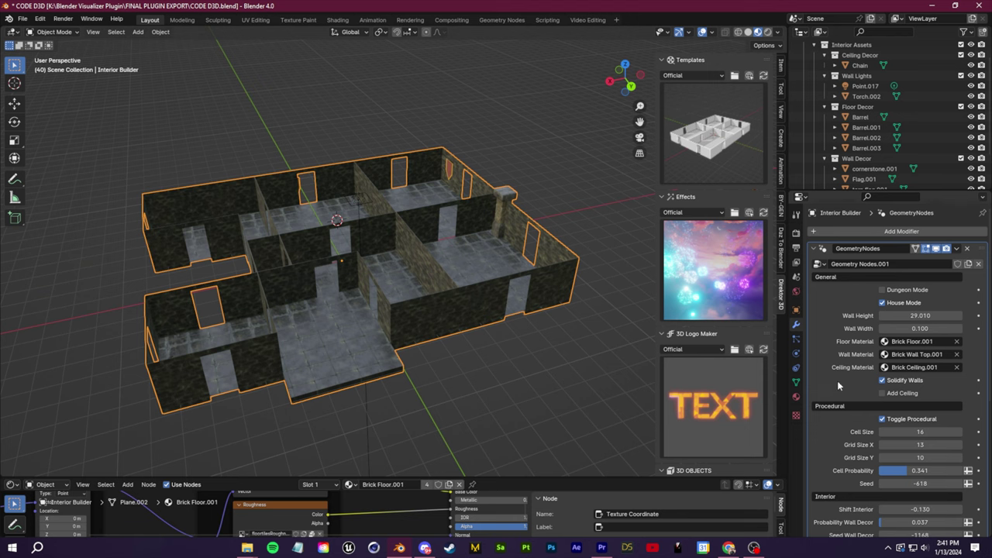
click(881, 419)
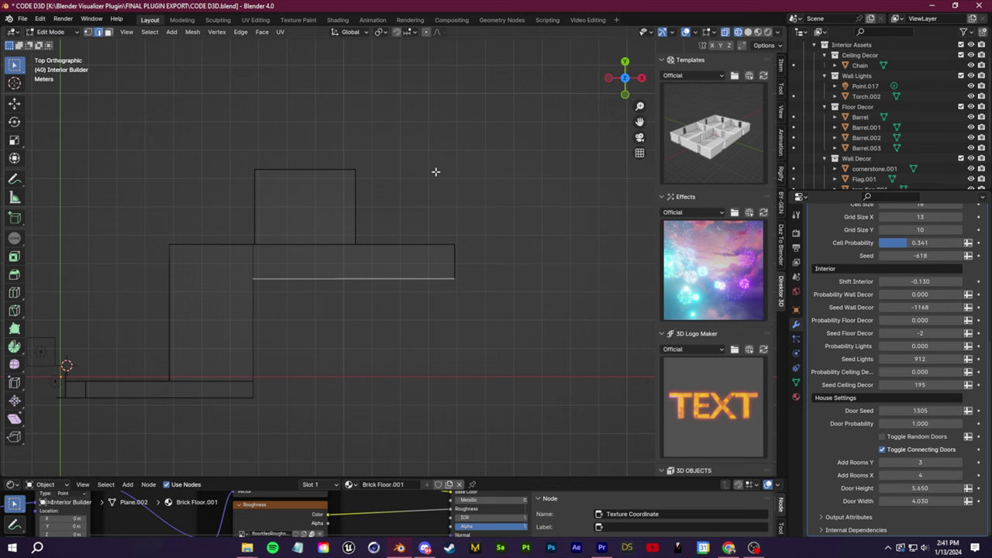
- Subdivide the lower edge of the floor plan's upper hallway arm, and extrude its outer half downward along Y as a new room
click(436, 172)
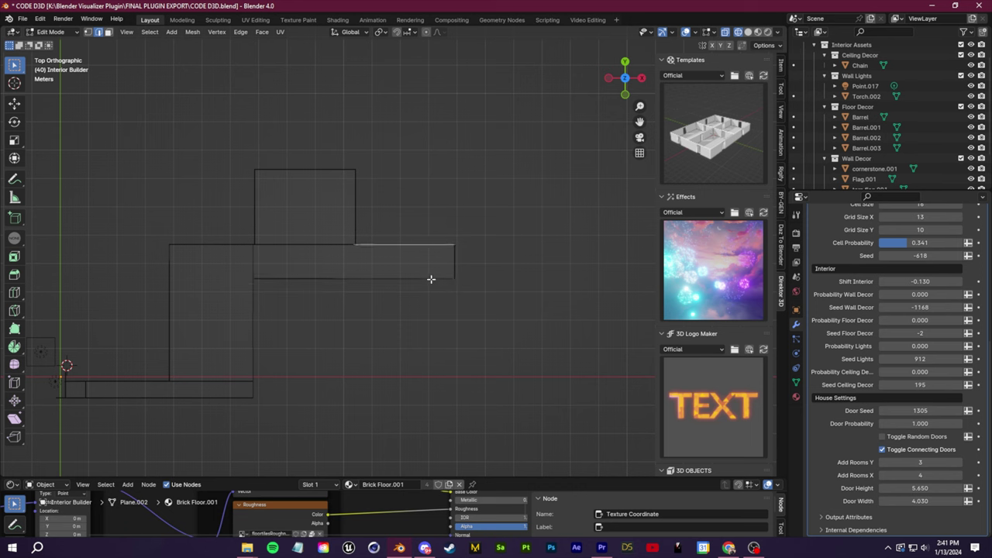
click(431, 278)
right_click(430, 279)
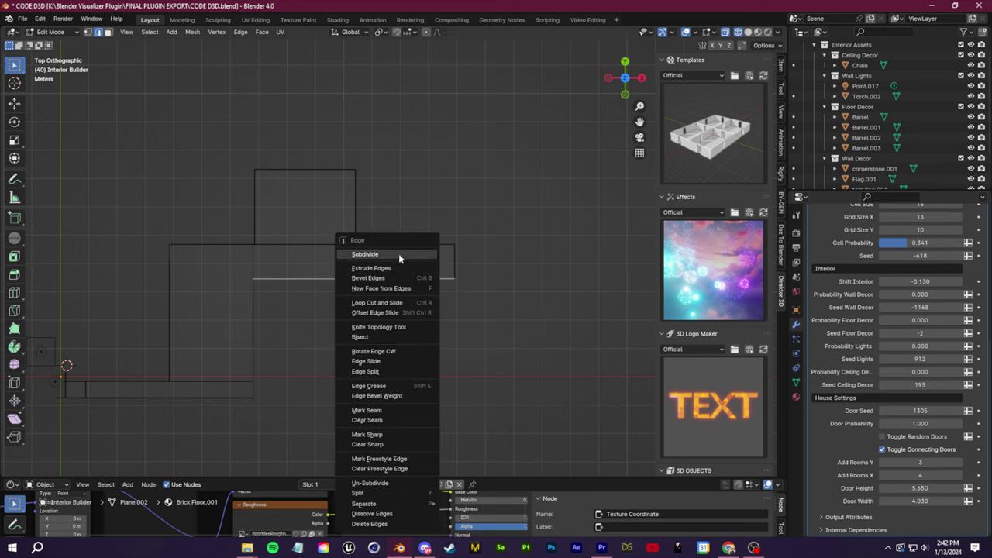
click(398, 253)
click(381, 277)
key(g)
key(x)
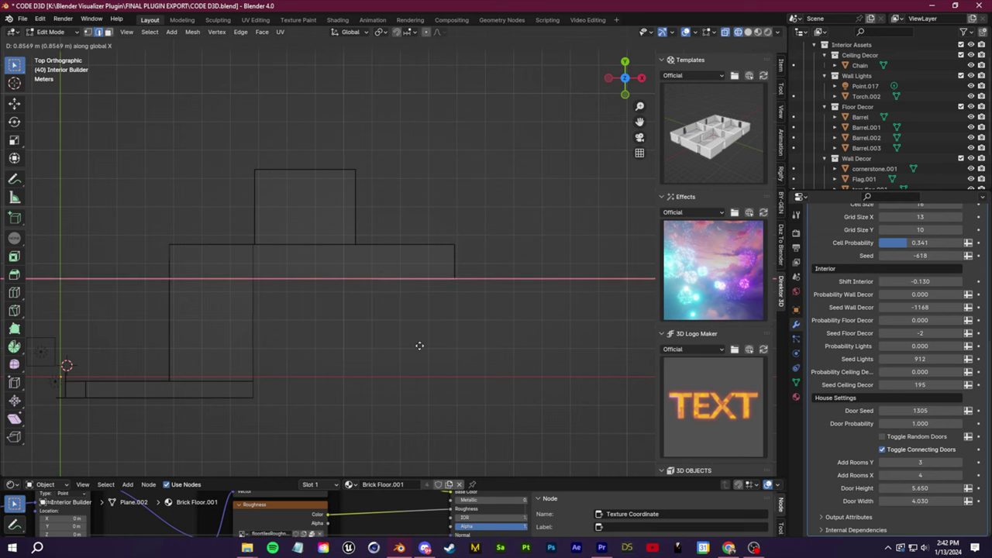
click(419, 297)
key(e)
key(y)
click(410, 427)
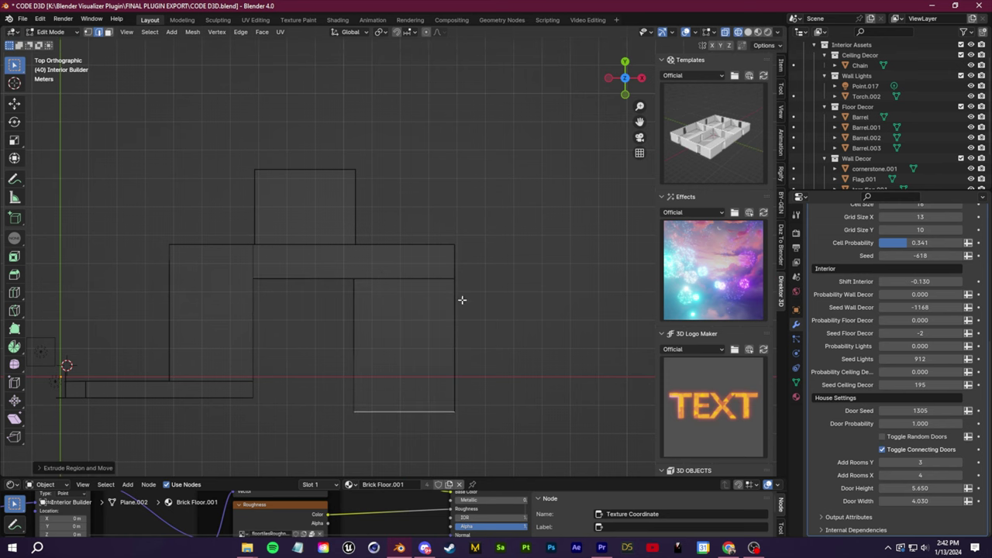
- Subdivide the new room's lower edge and extrude its outer half along Y as a narrow hallway
right_click(452, 332)
click(411, 254)
click(432, 411)
key(e)
key(y)
click(437, 237)
- Inspect the extended hand-built floor plan in perspective with solid shading
shift+middle_drag(437, 237, 468, 114)
scroll(432, 132, down, 4)
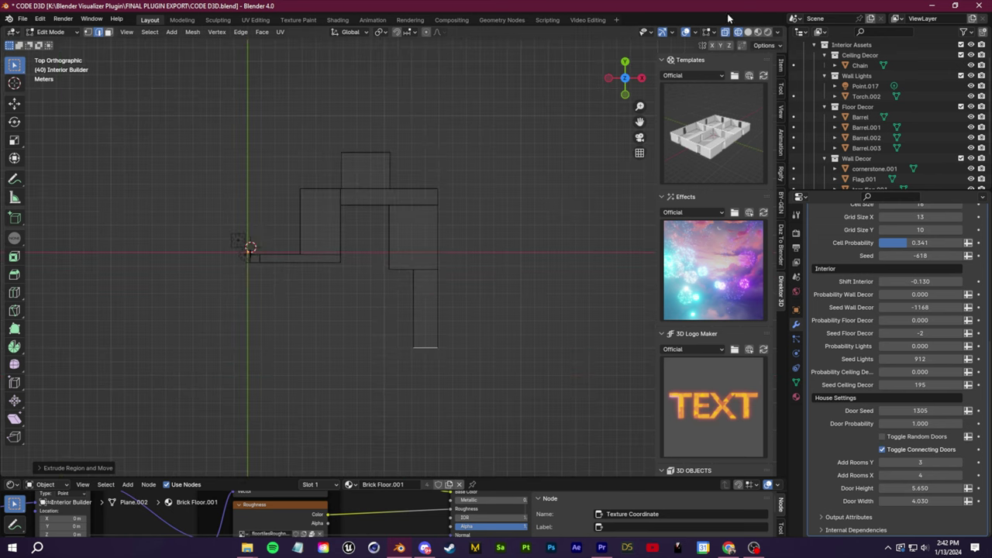
middle_drag(432, 262, 590, 164)
click(748, 32)
mouse_move(194, 101)
middle_down()
mouse_move(79, 160)
mouse_move(343, 212)
mouse_move(428, 331)
mouse_move(566, 290)
mouse_move(463, 317)
mouse_move(449, 380)
mouse_move(504, 328)
middle_up()
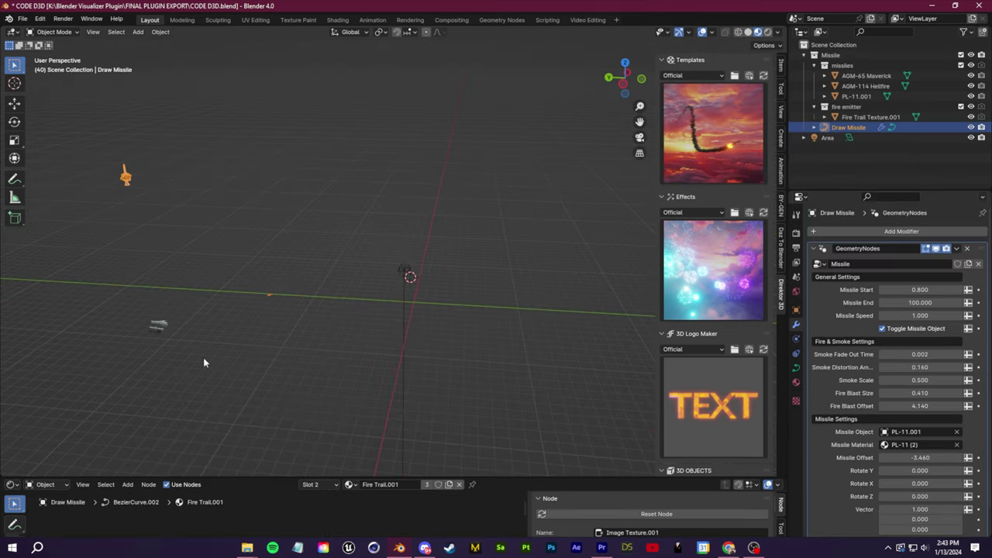
- Enter Edit Mode on the Draw Missile curve and draw a curved flight path freehand across the scene with the Draw tool
middle_drag(462, 121, 472, 270)
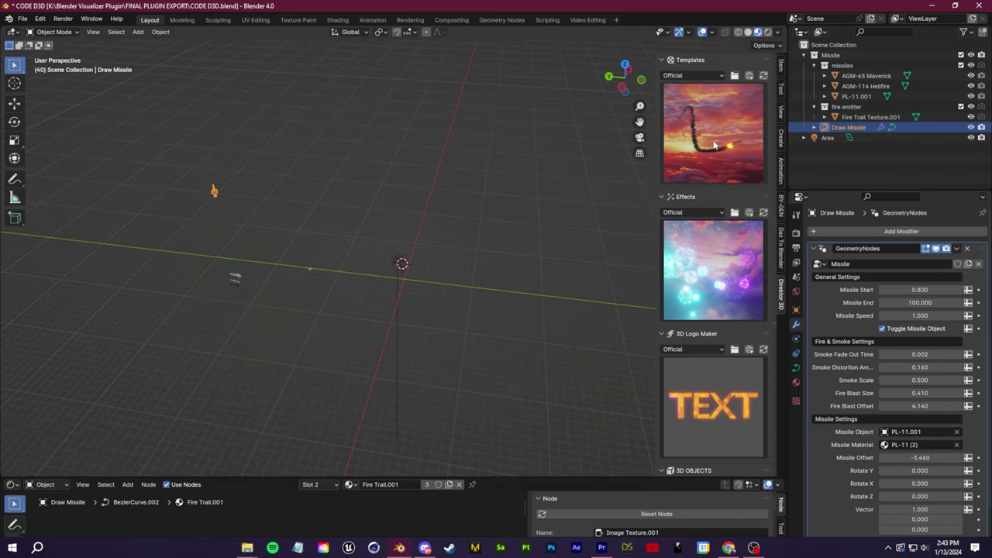
click(707, 274)
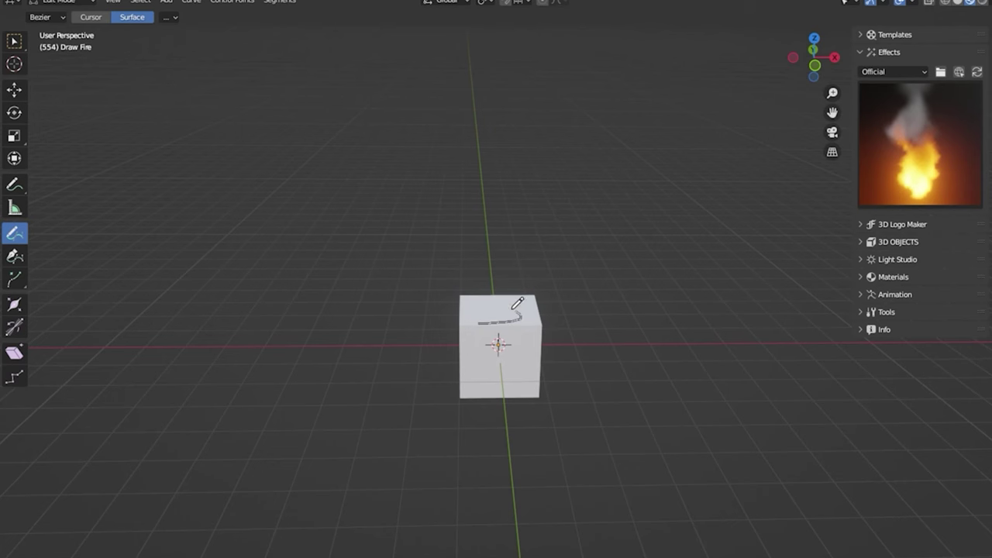
middle_drag(567, 360, 491, 348)
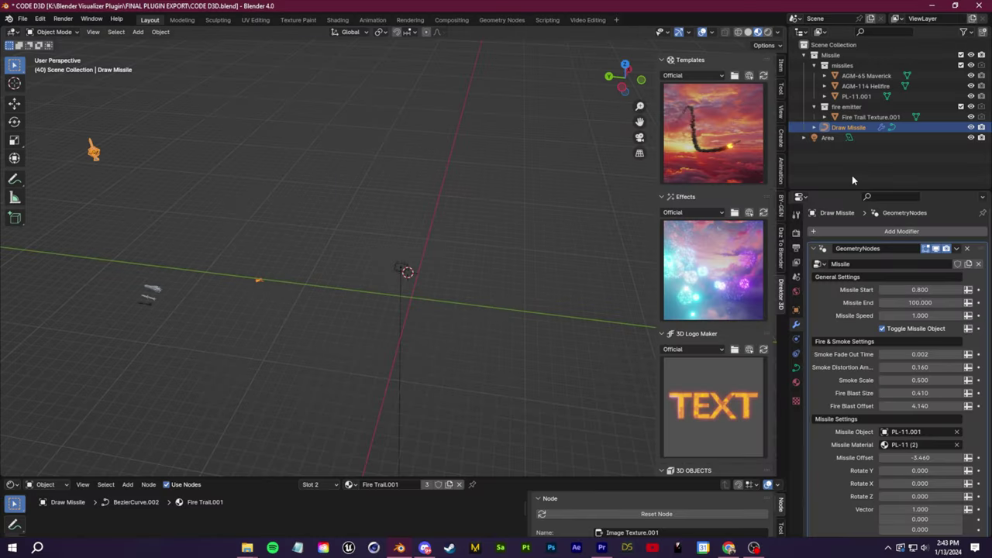
click(851, 175)
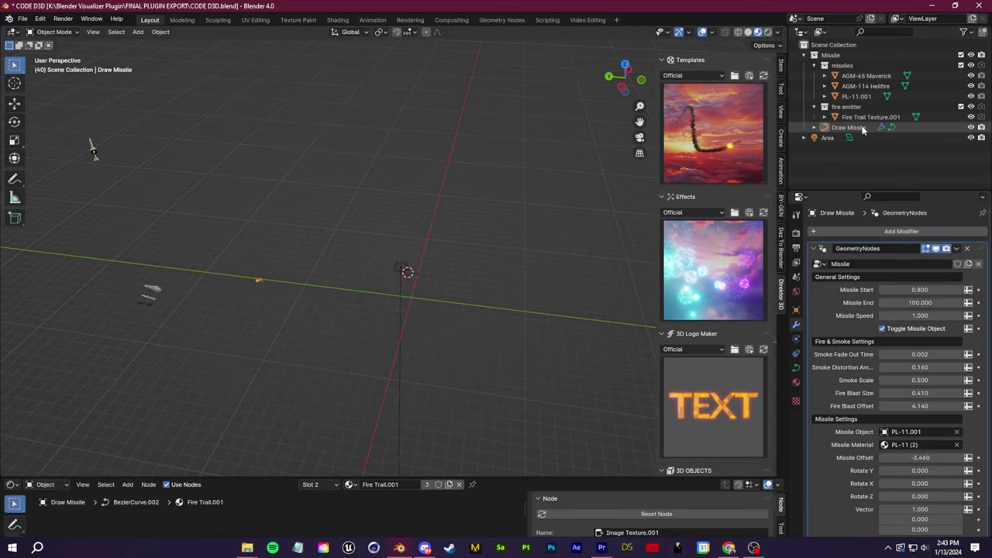
click(855, 129)
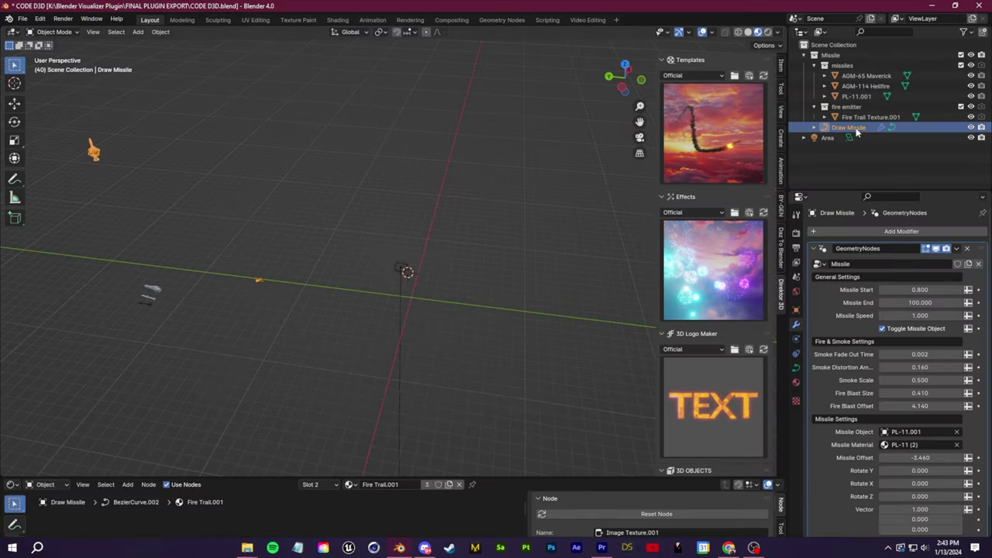
key(Tab)
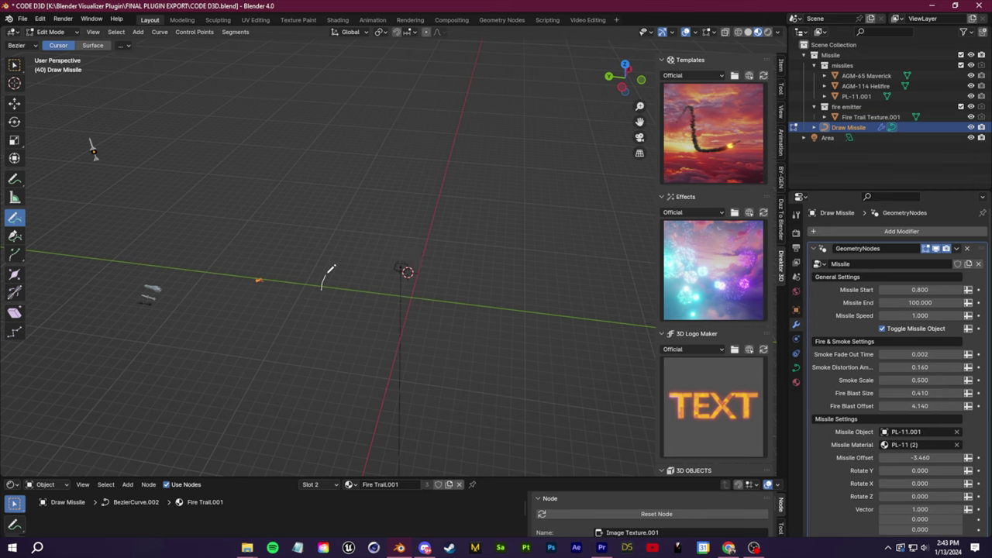
drag(329, 269, 624, 257)
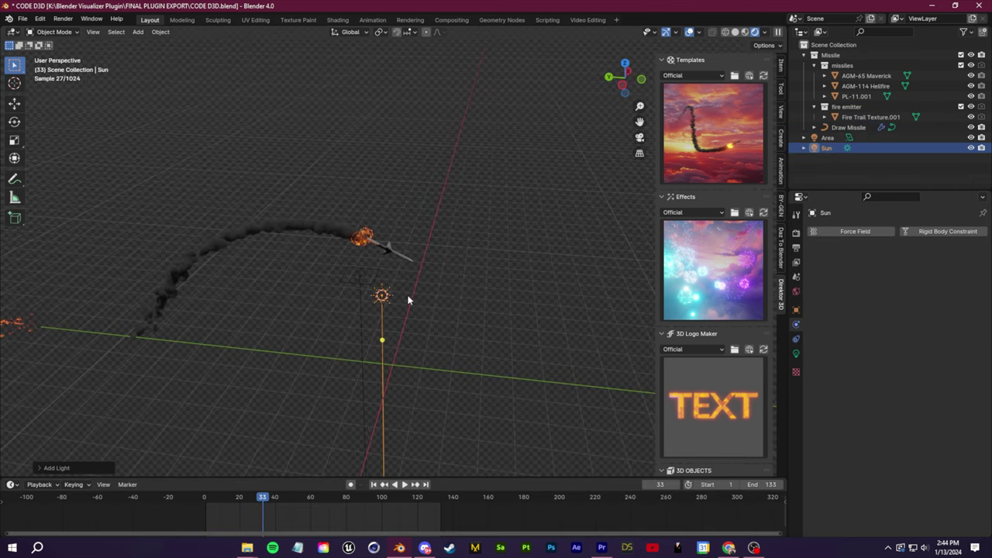
- Reposition the sun light, and view the missile's smoke trail from several angles
key(g)
click(340, 283)
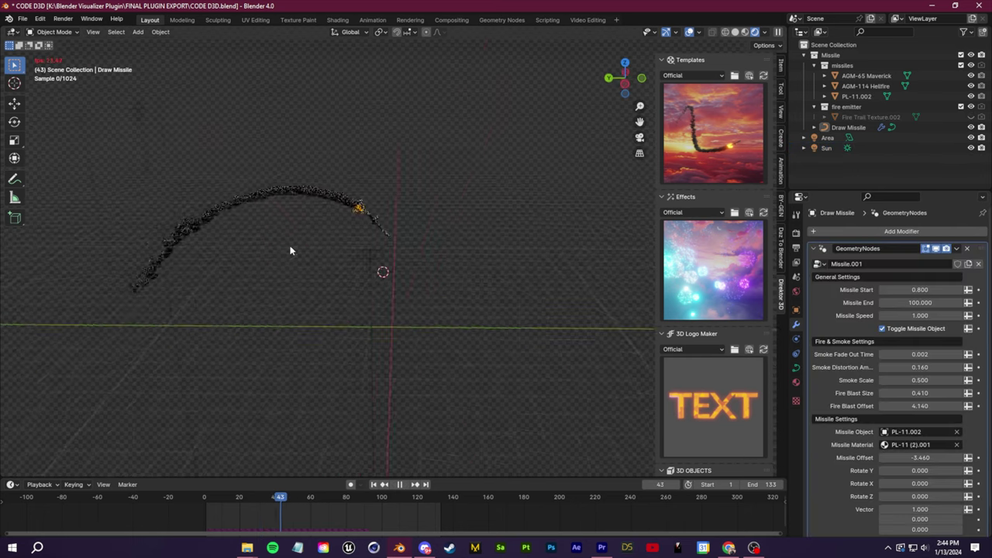
middle_drag(289, 251, 228, 305)
mouse_move(144, 292)
middle_down()
mouse_move(245, 304)
mouse_move(231, 248)
middle_up()
- Select the Draw Missile trail and set its Smoke Fade Out Time to 0.008
click(232, 247)
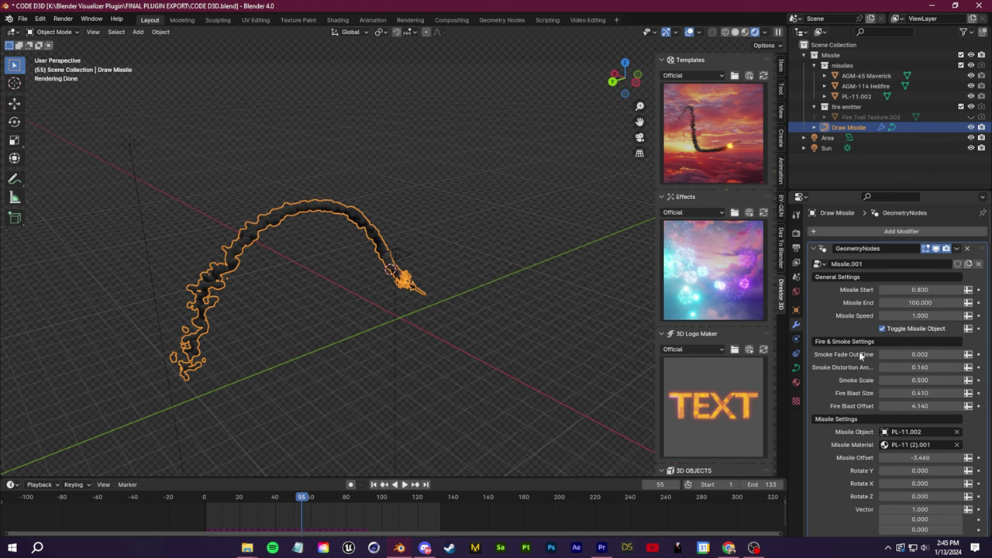
scroll(818, 383, down, 2)
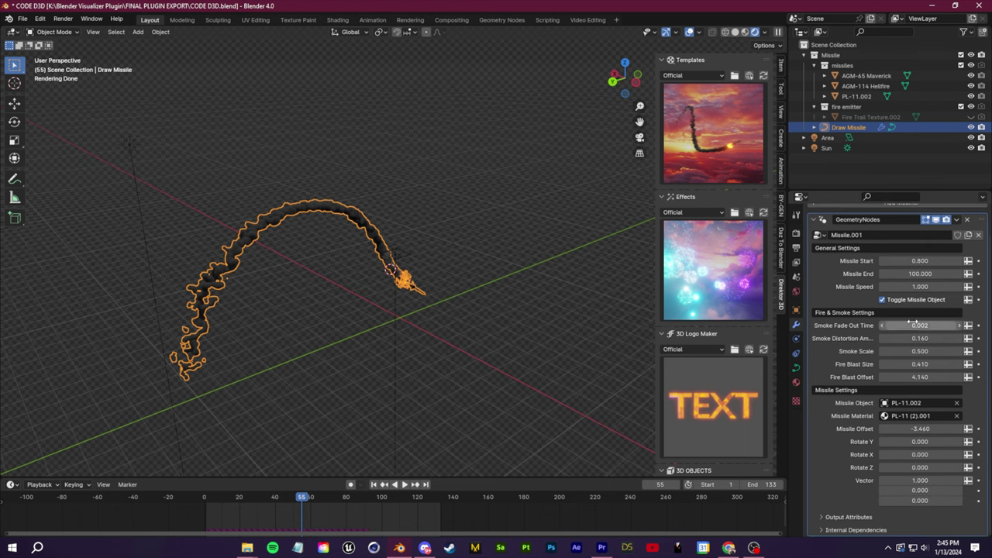
drag(907, 328, 913, 328)
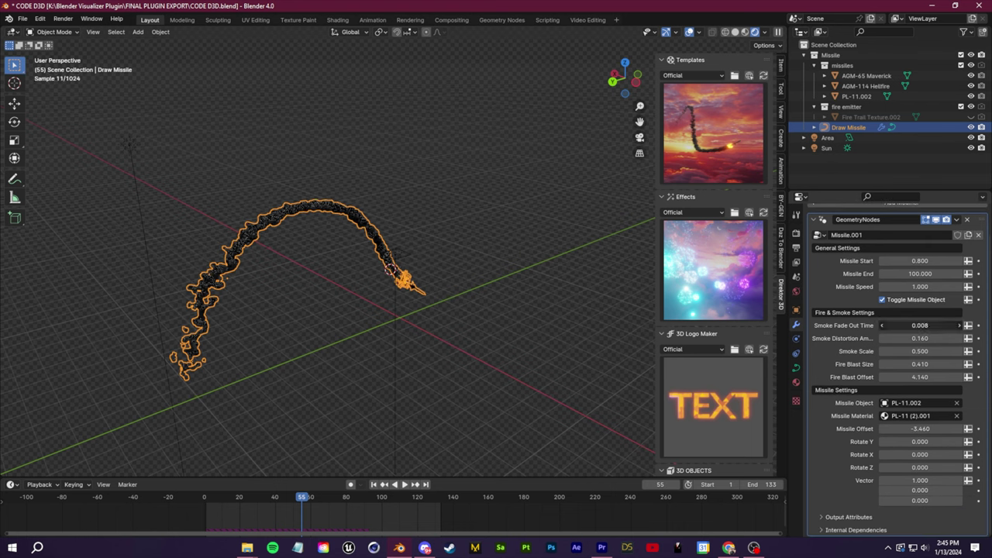
- Play the missile animation from frame 0, watch how the smoke trail fades, and stop playback
drag(302, 500, 205, 509)
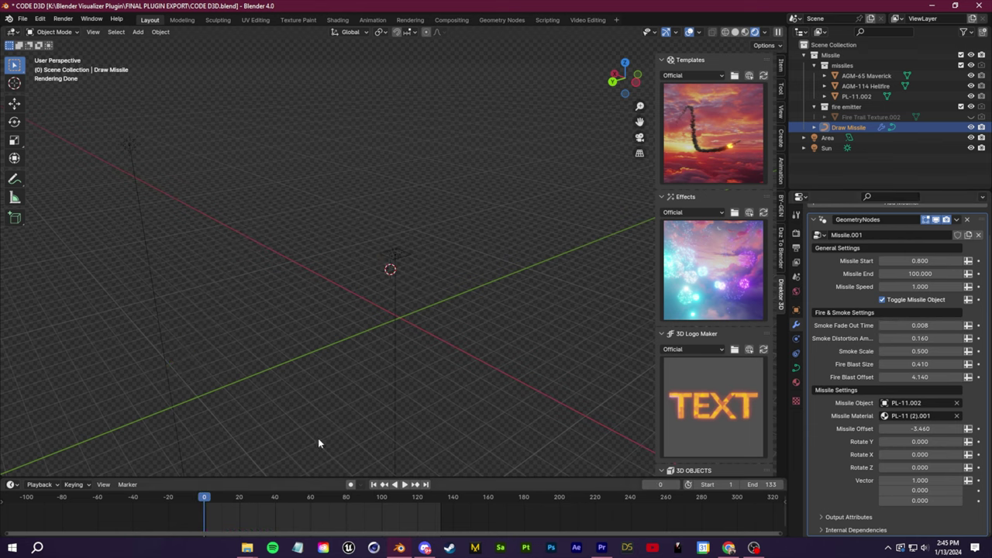
key(space)
click(273, 378)
middle_drag(275, 379, 243, 371)
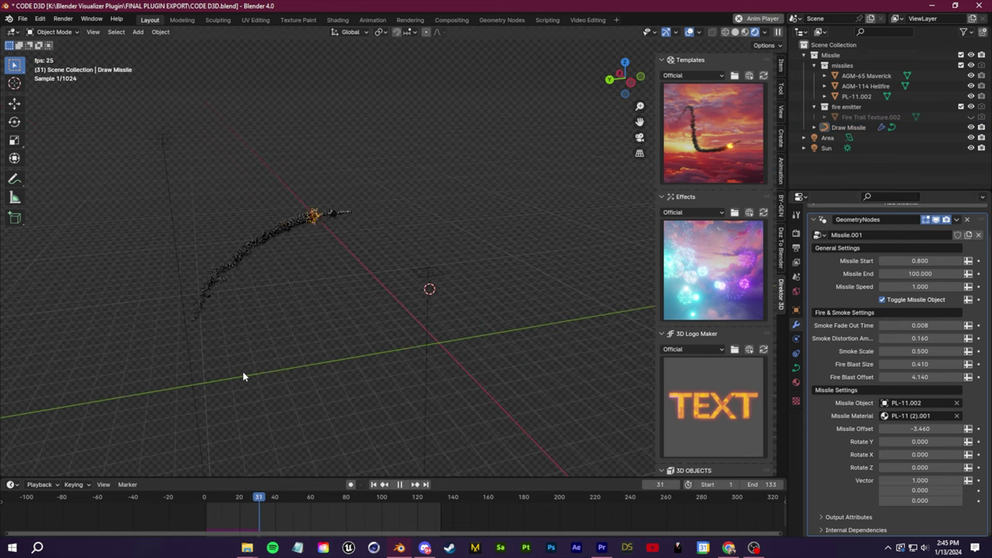
key(space)
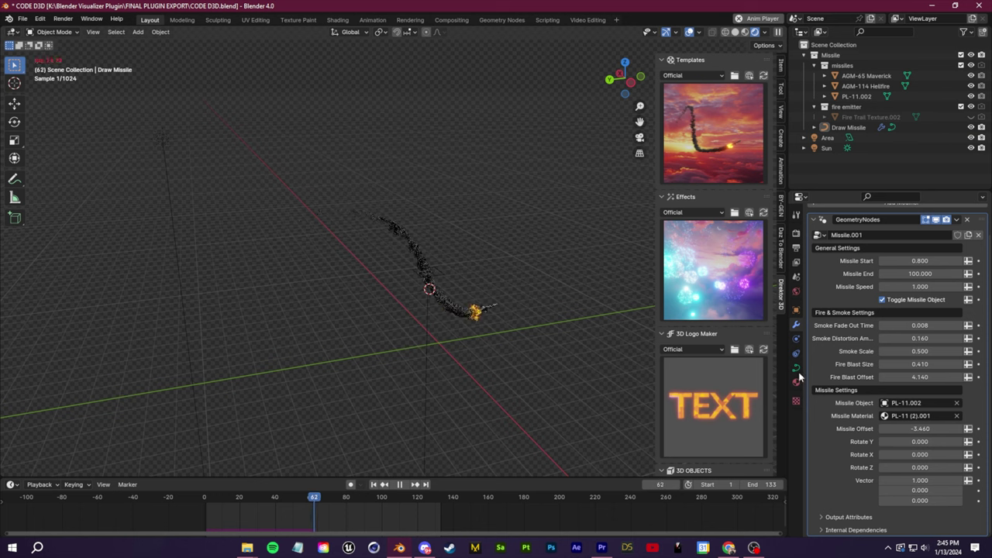
- Set the Smoke Fade Out Time to 0 and replay the missile animation from the start
click(889, 325)
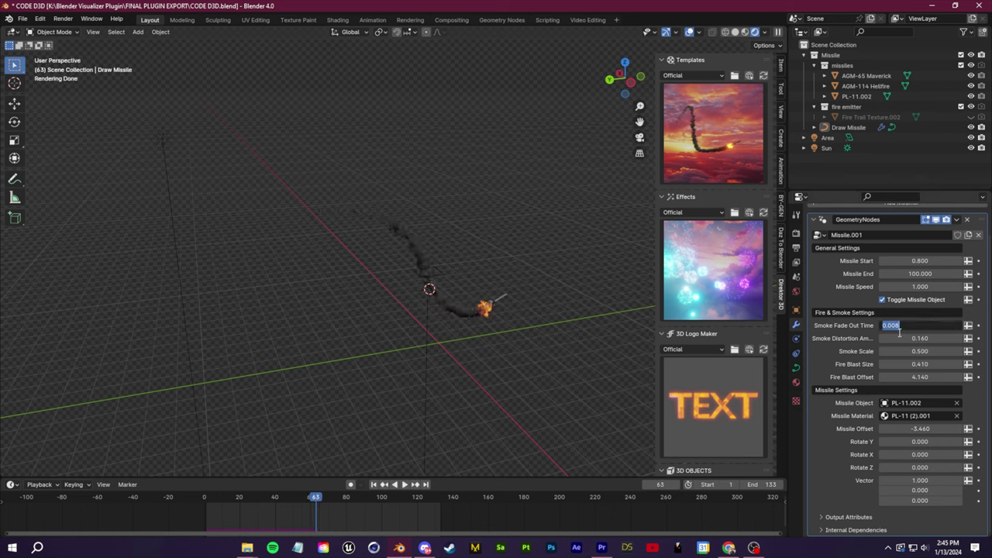
key(Return)
drag(315, 499, 187, 493)
key(space)
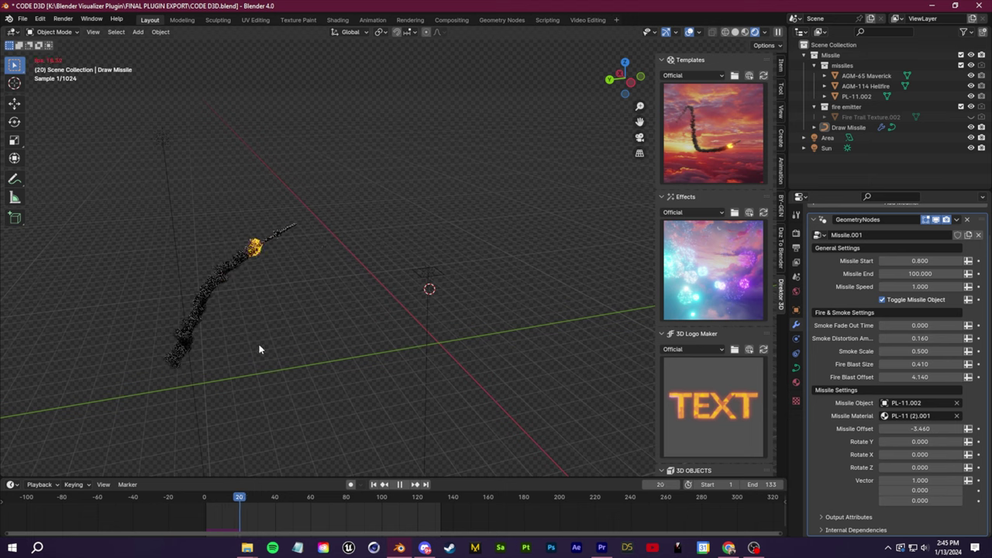
- Select the Draw Missile trail, set its Missile Object to AGM-114 Hellfire, and view the missile up close
mouse_move(260, 350)
middle_down()
mouse_move(277, 368)
mouse_move(227, 371)
mouse_move(184, 357)
mouse_move(181, 334)
mouse_move(360, 395)
mouse_move(454, 409)
middle_up()
scroll(859, 430, up, 2)
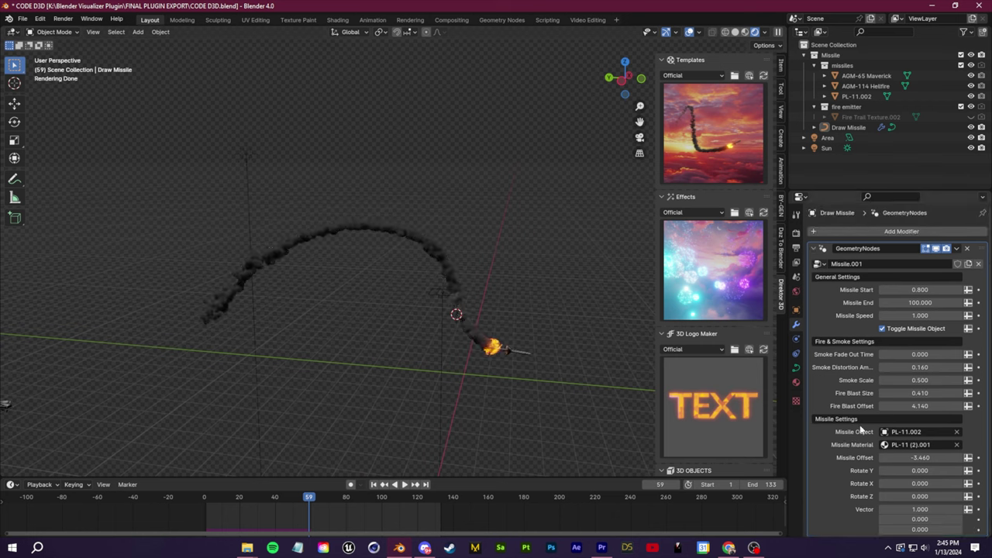
click(527, 356)
click(906, 432)
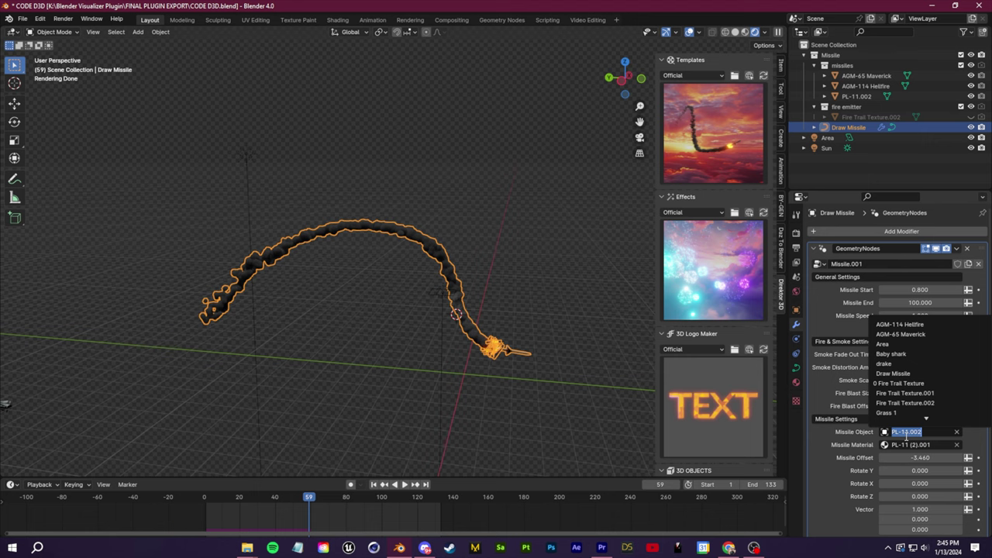
click(930, 325)
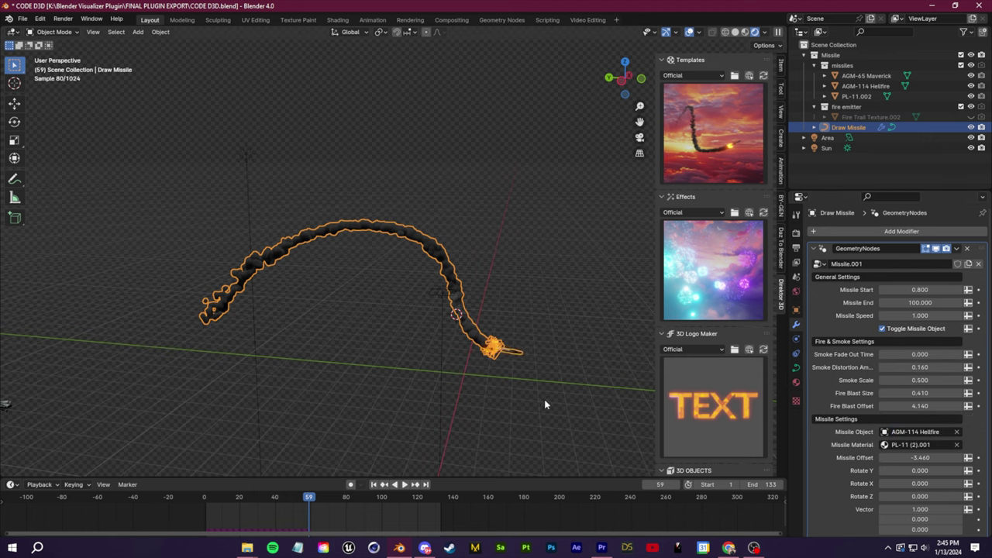
click(545, 401)
shift+middle_drag(544, 400, 400, 355)
scroll(412, 406, up, 5)
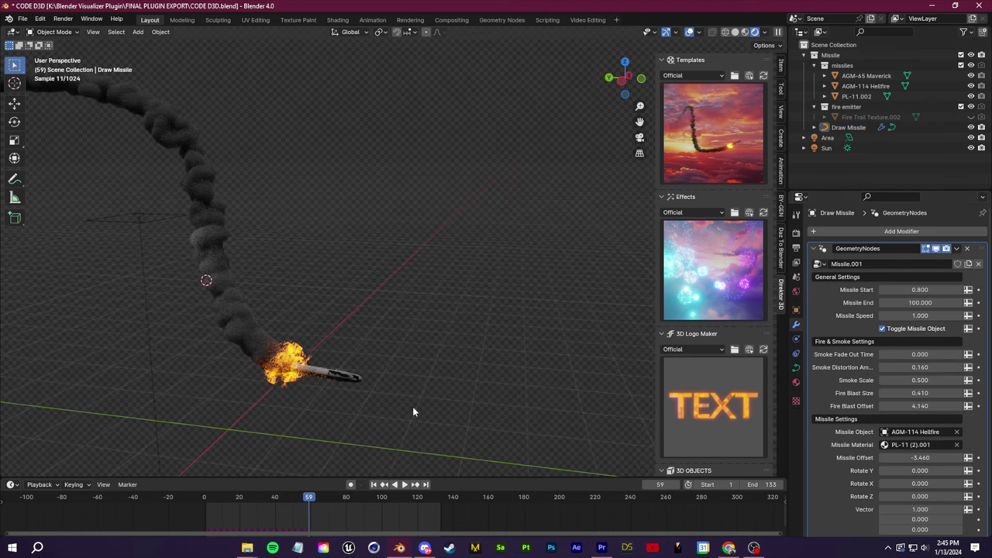
- Set the Missile Object to PL-11.001 and turn off Toggle Missile Object
click(912, 434)
scroll(485, 341, down, 4)
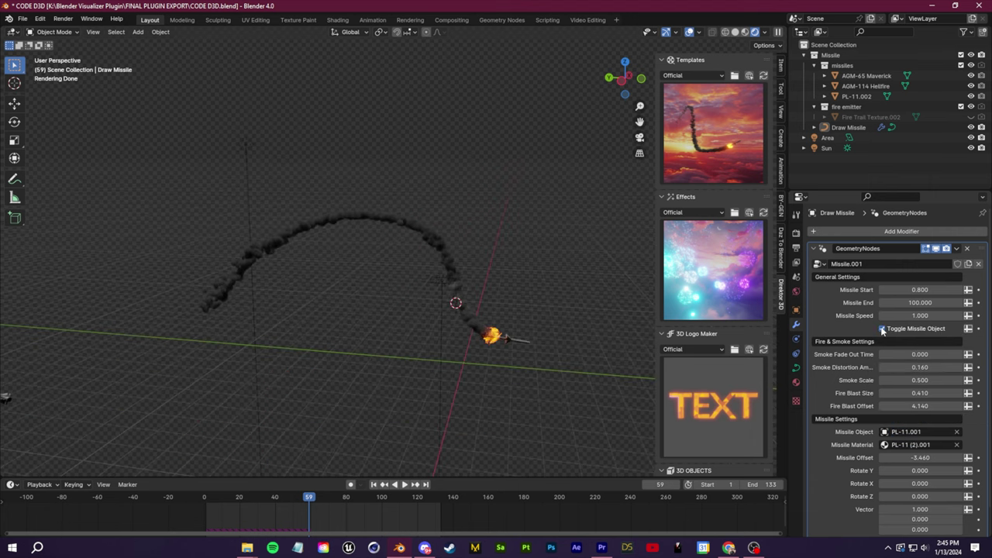
click(882, 328)
middle_drag(340, 362, 433, 364)
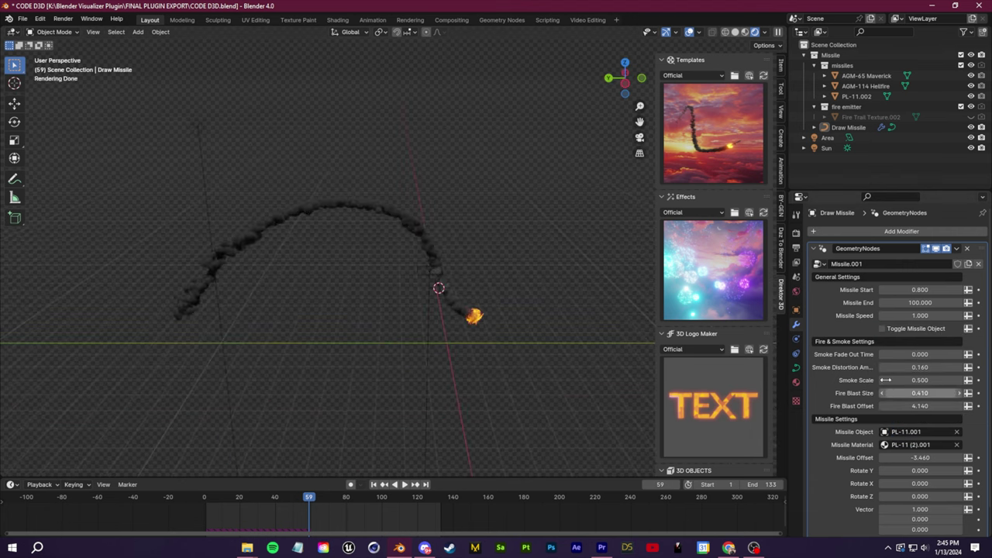
- Set the Fire Blast Size to 0.53, play the trail animation briefly, and scrub back to an earlier frame
drag(886, 393, 924, 392)
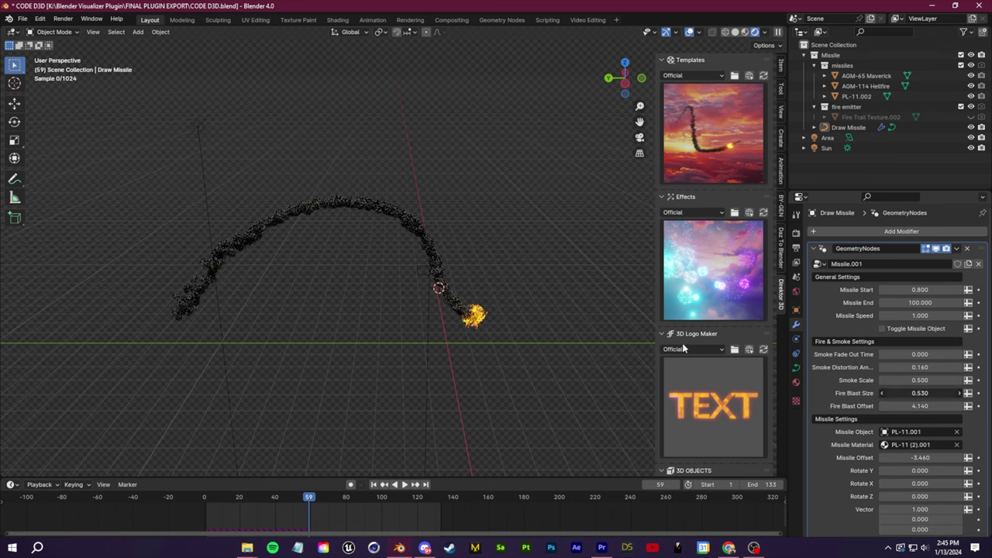
scroll(493, 313, up, 4)
scroll(564, 399, down, 3)
key(space)
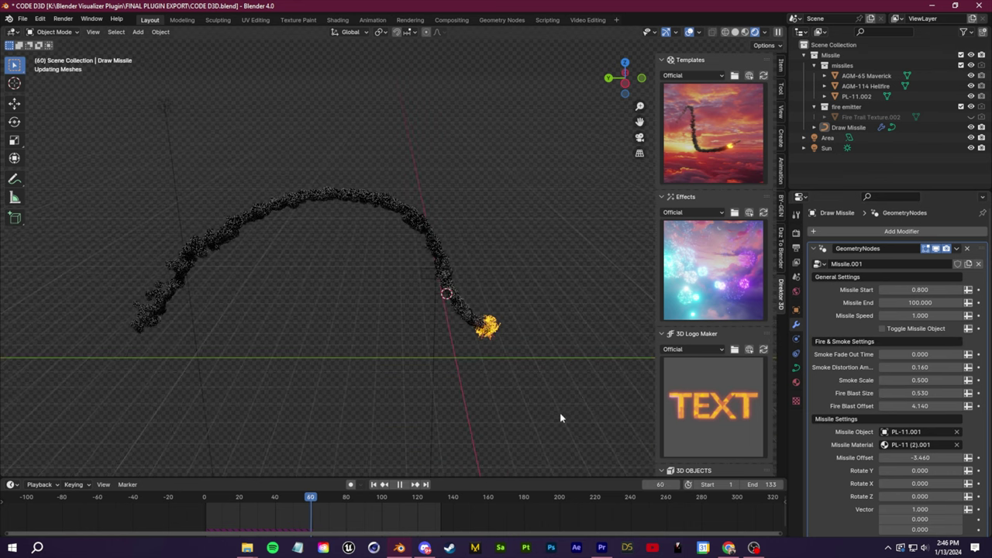
key(space)
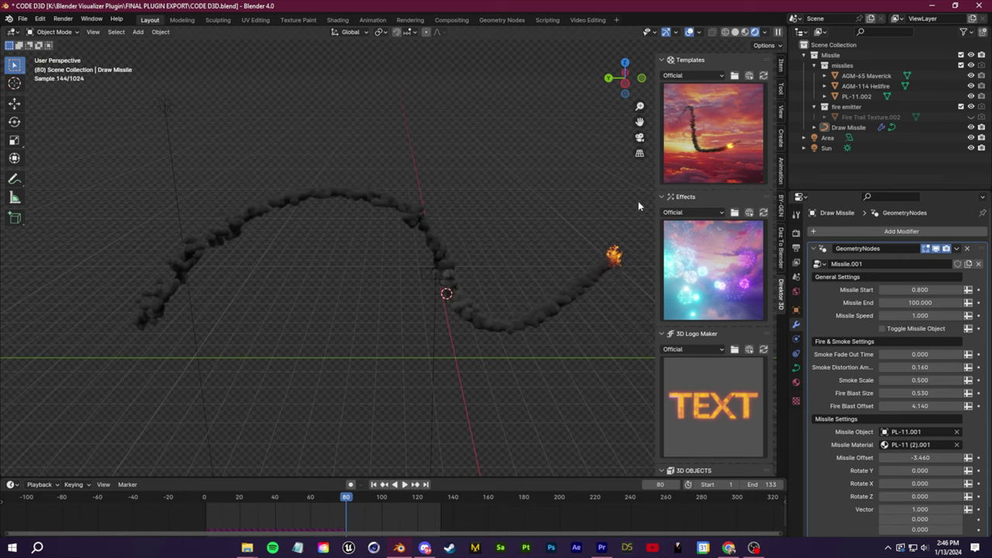
middle_drag(428, 455, 404, 455)
scroll(405, 455, down, 2)
drag(344, 496, 232, 504)
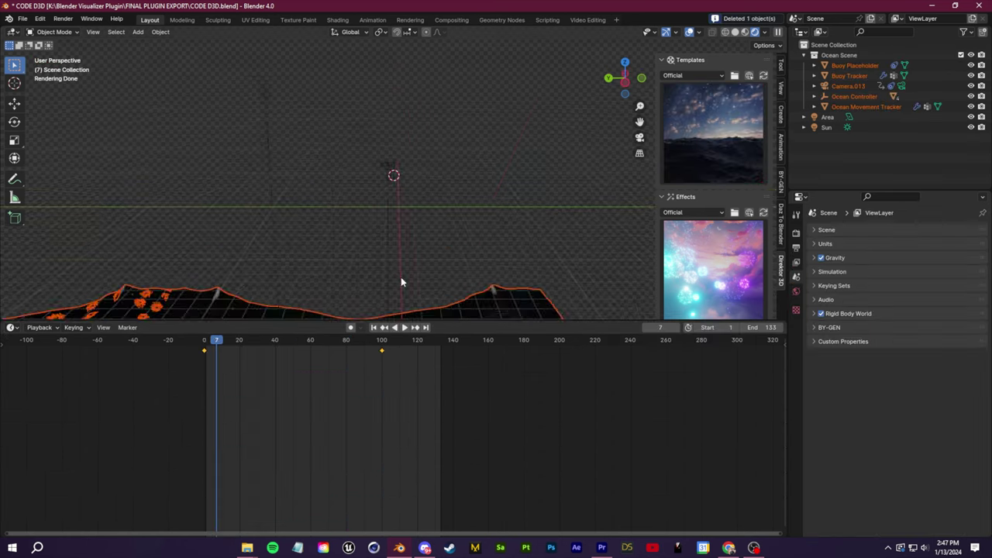
- View the Ocean Scene through its camera, select the Buoy Placeholder, play the waves, and scrub back to frame 14
scroll(400, 276, up, 2)
middle_drag(376, 277, 641, 133)
click(639, 137)
click(496, 231)
key(space)
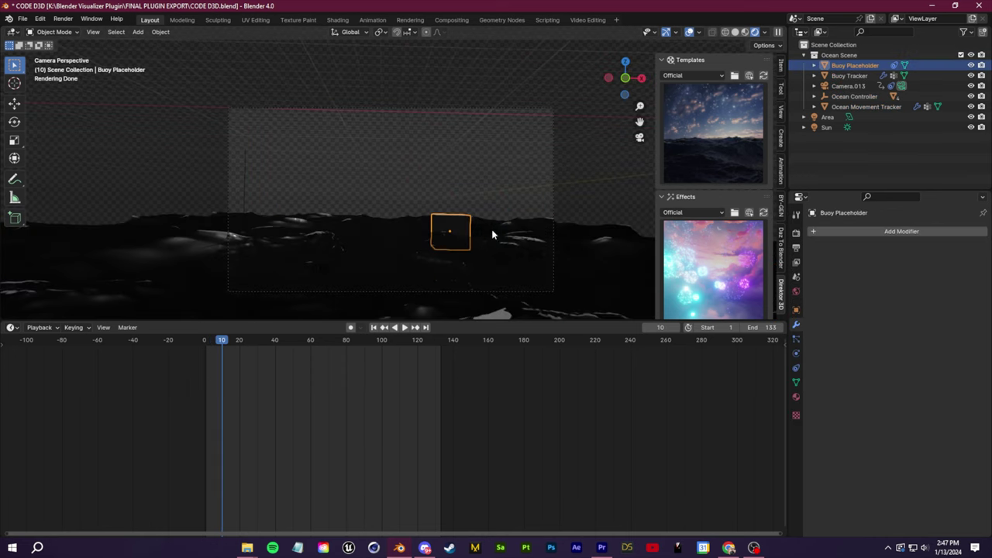
click(461, 226)
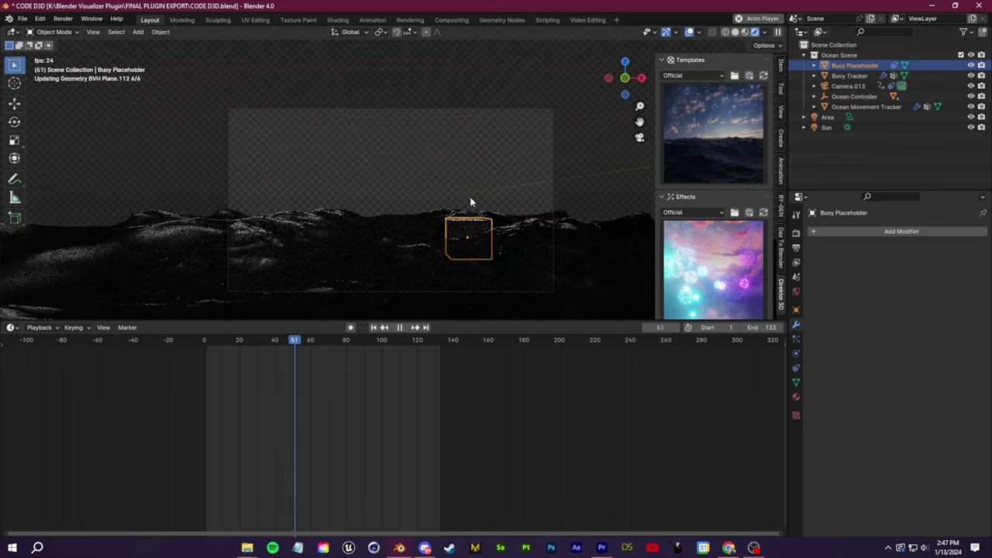
key(space)
mouse_move(213, 343)
mouse_down()
mouse_move(201, 356)
mouse_move(229, 345)
mouse_up()
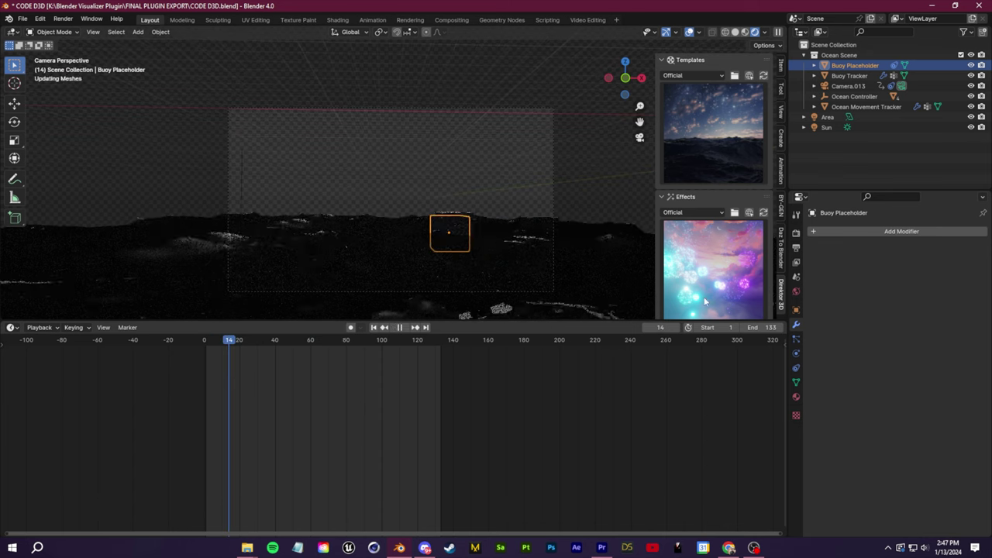
- Switch the Backgrounds category to Sky Pack and choose the purple night-sky image as the ocean's background
scroll(717, 199, down, 10)
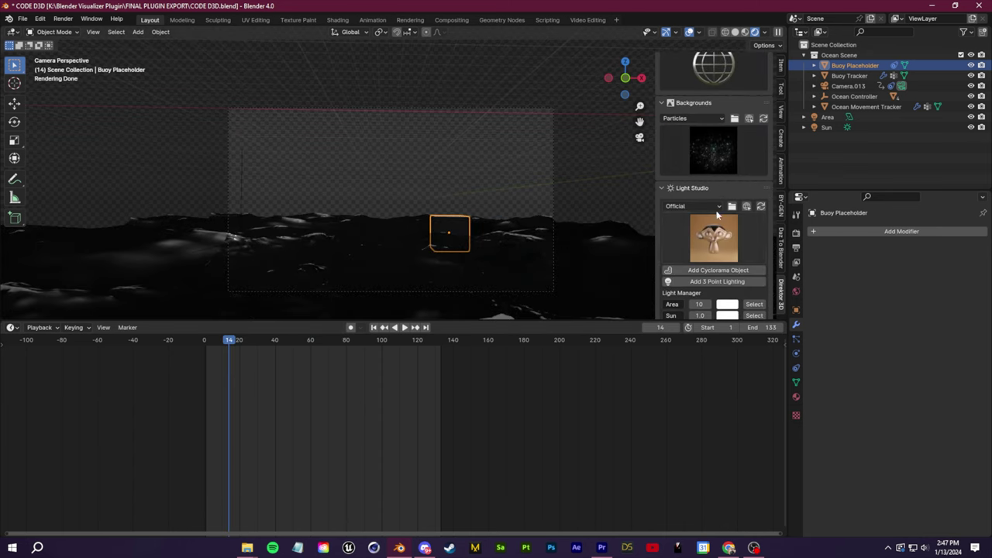
click(713, 144)
click(732, 149)
click(697, 118)
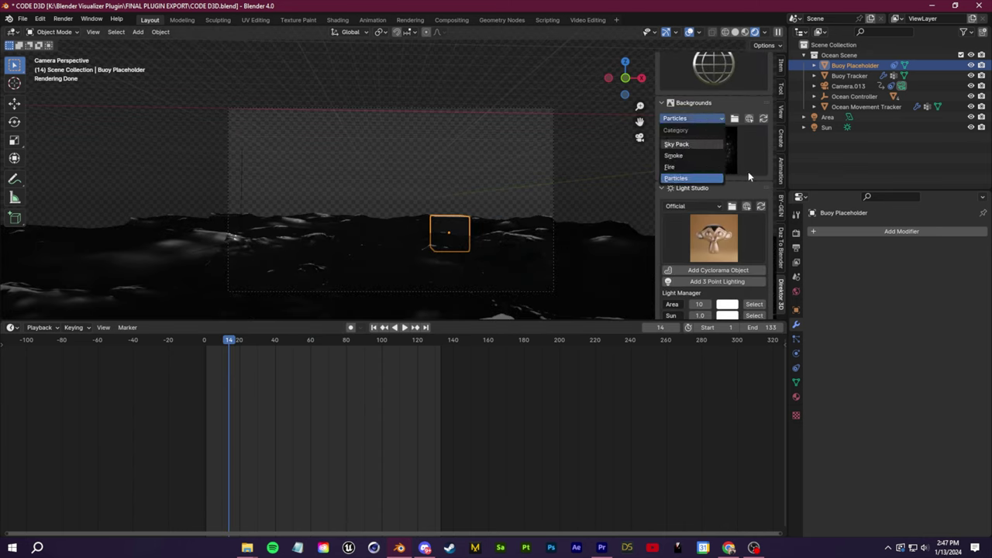
click(675, 144)
click(691, 136)
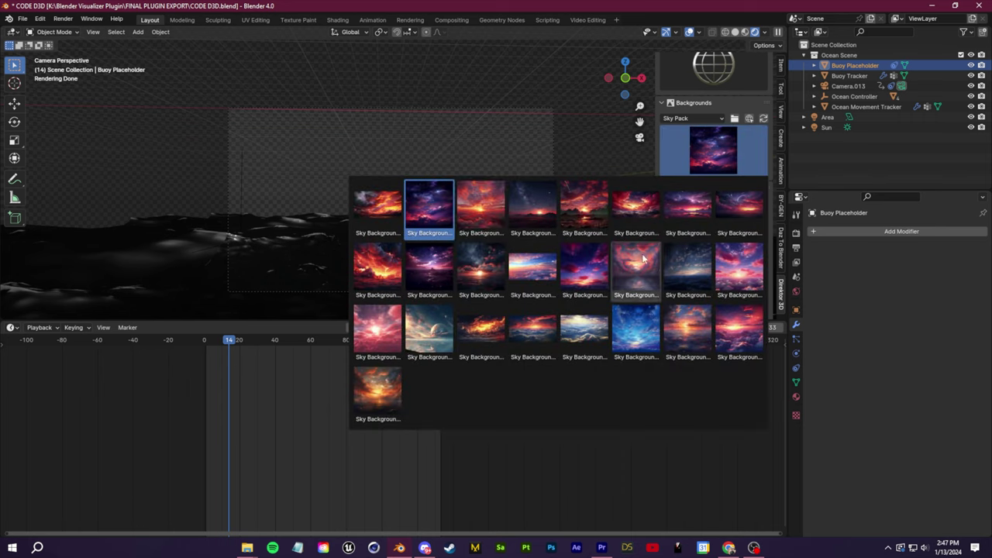
click(431, 211)
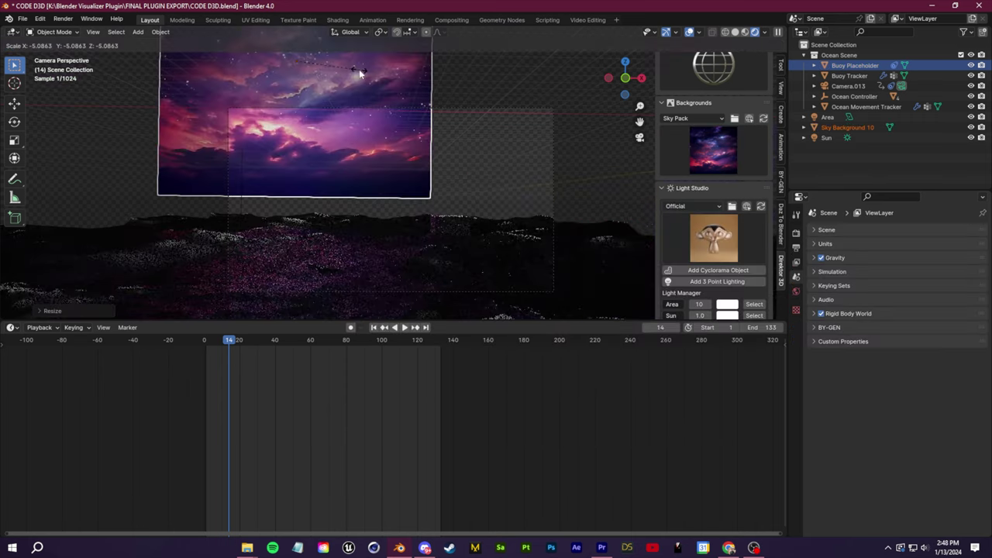
- Enlarge the sky background and move it behind the ocean so it fills the camera frame
click(369, 139)
key(g)
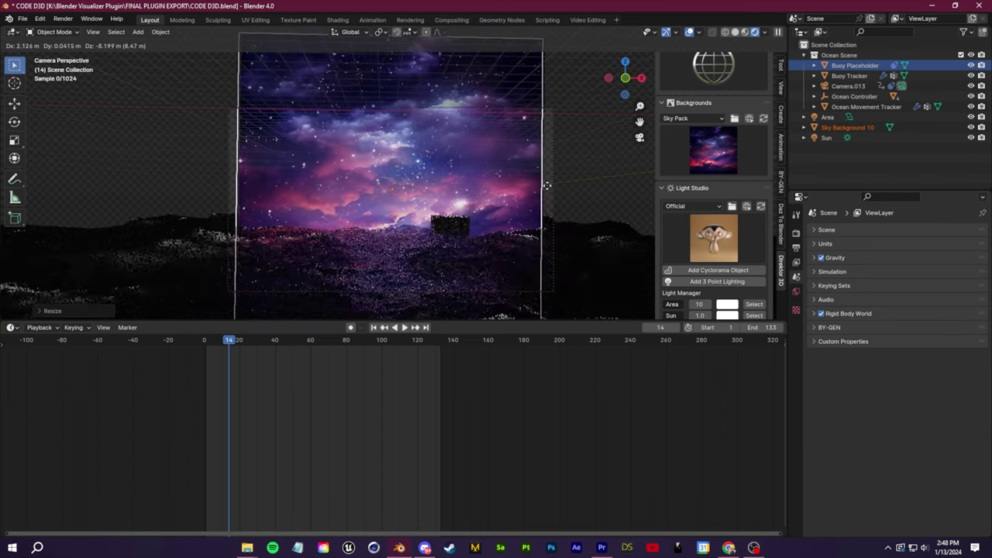
click(548, 179)
key(s)
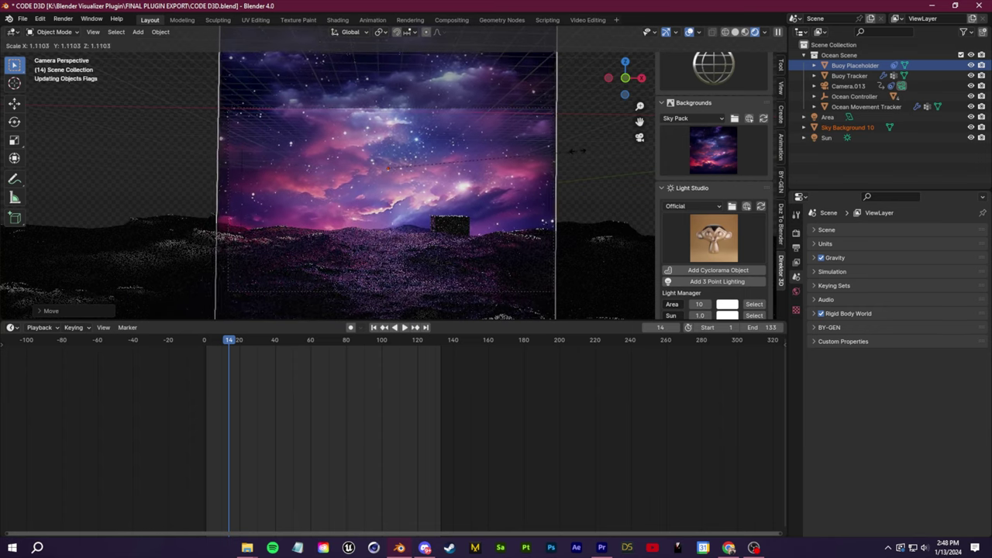
click(579, 150)
click(586, 229)
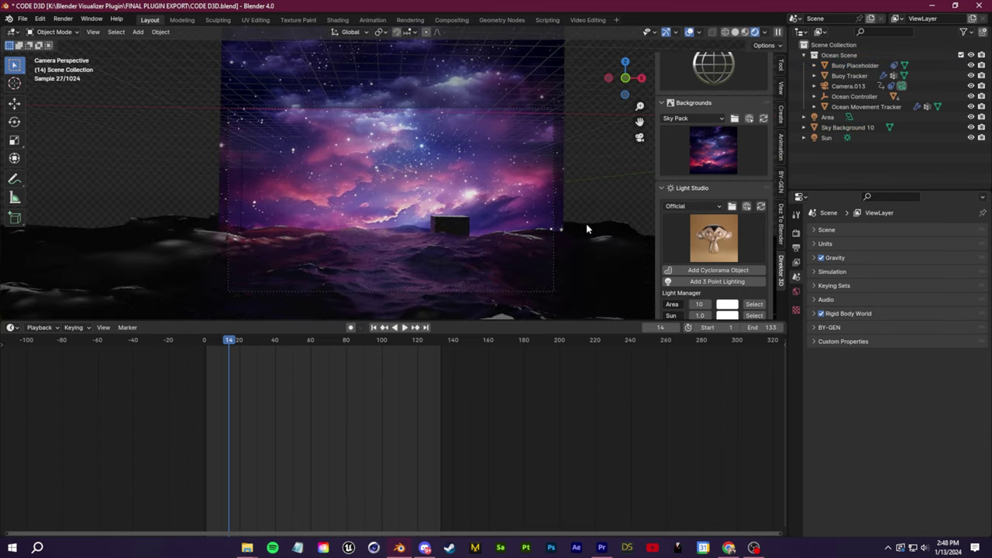
- Play the ocean animation in front of the sky background, return to frame 10, and replay it
key(space)
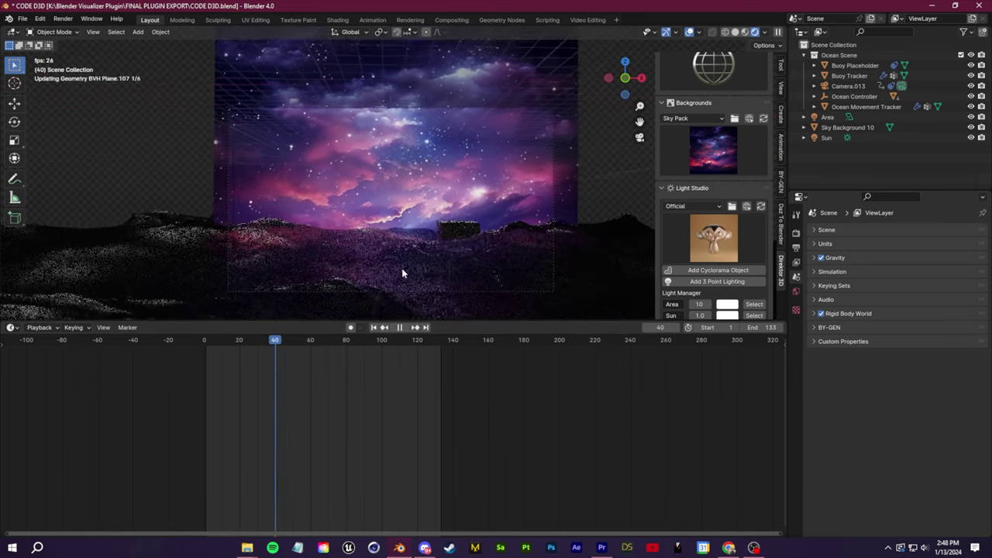
key(space)
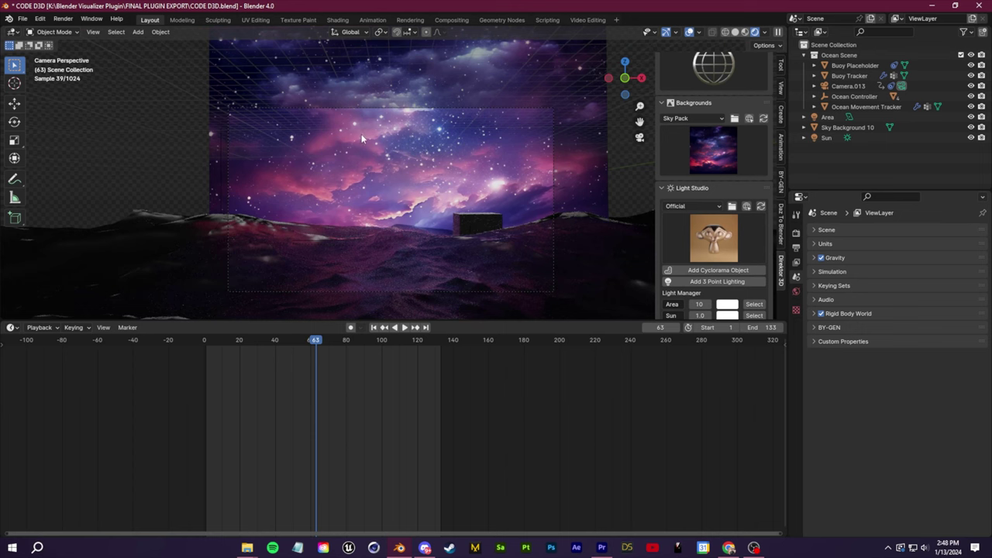
key(Escape)
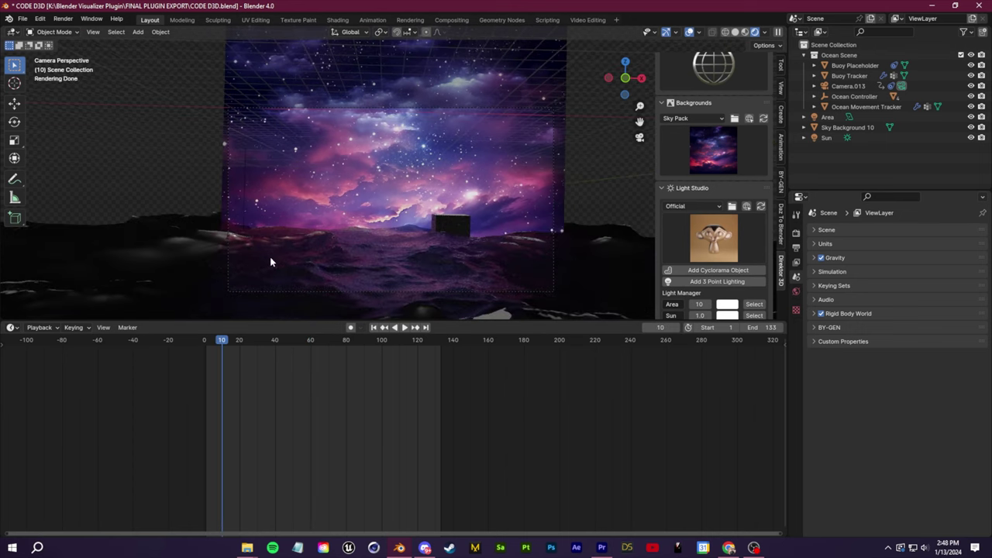
key(space)
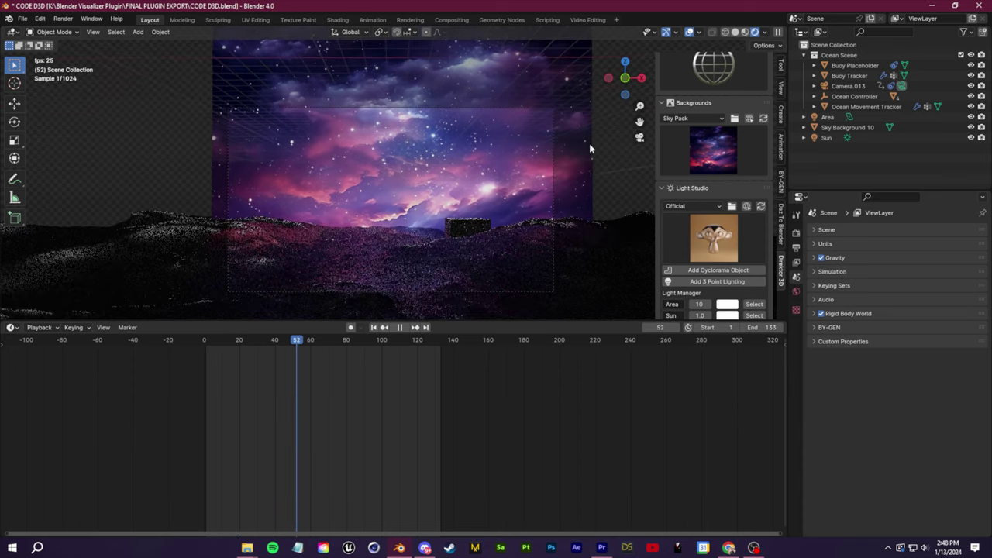
key(space)
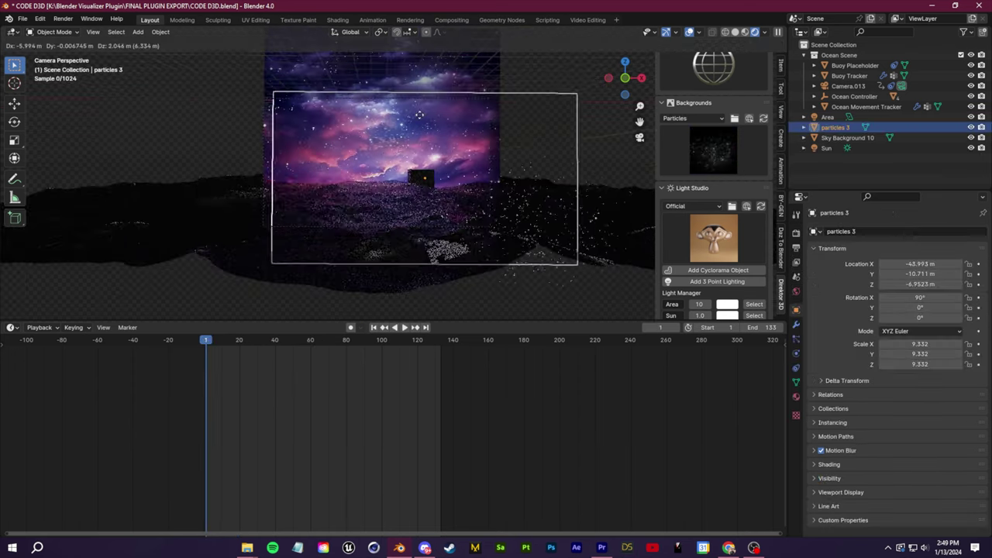
- Move the particles 3 plane across the night sky and delete it from the ocean scene
key(g)
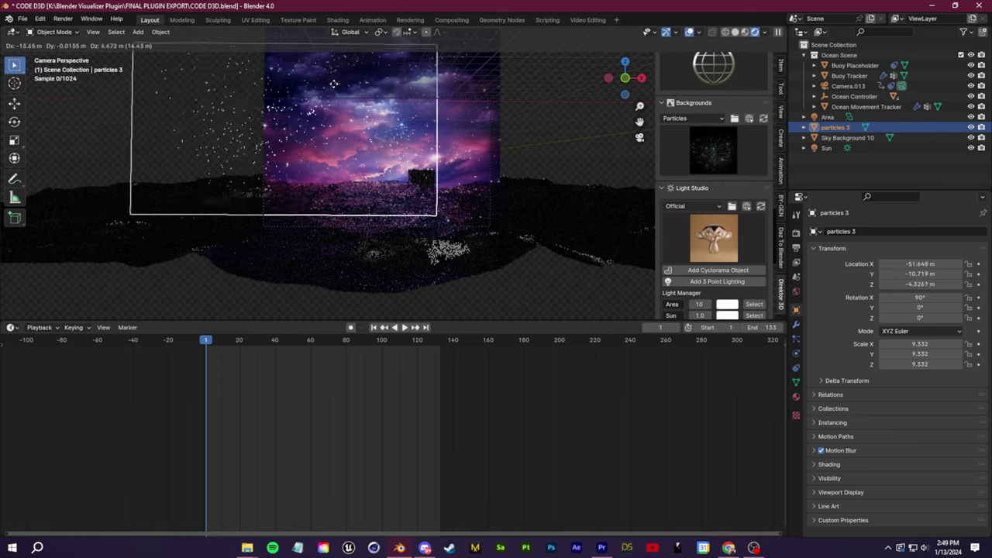
click(380, 145)
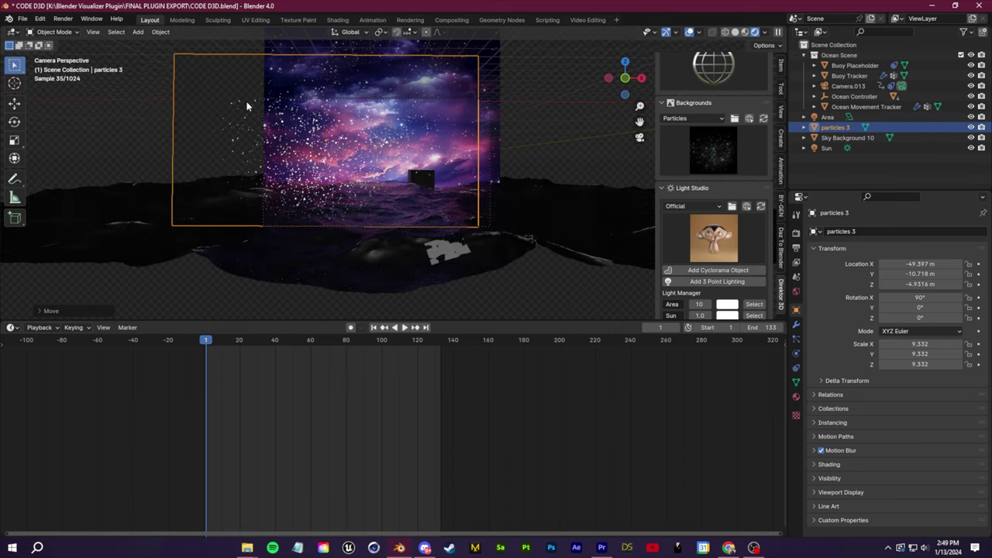
key(Delete)
middle_drag(342, 265, 402, 220)
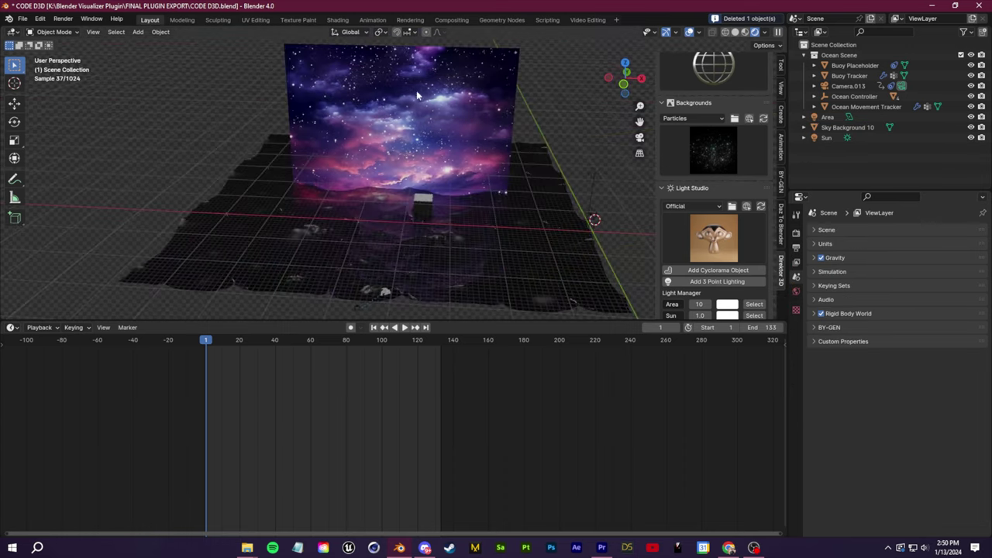
click(348, 249)
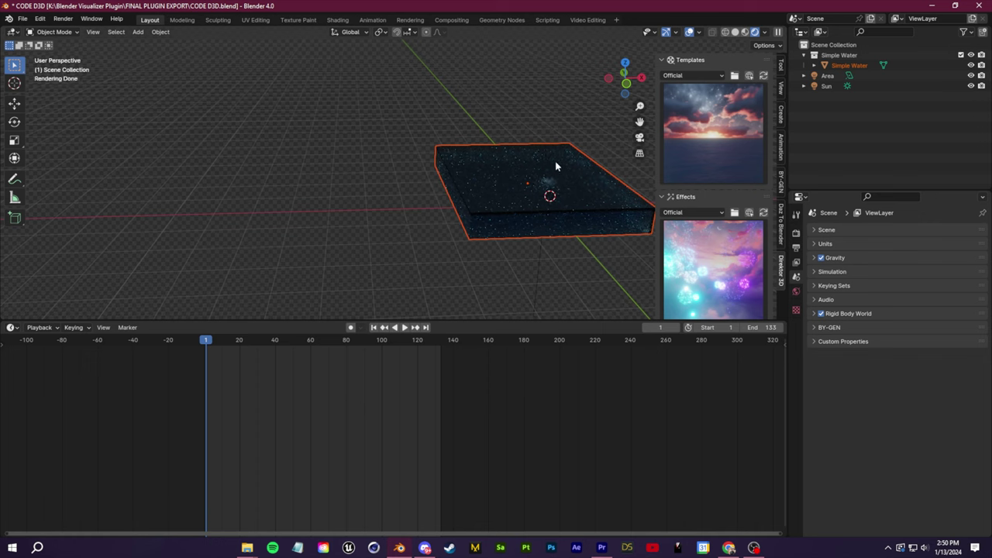
- Examine the Simple Water block from several angles and look over the available templates
shift+middle_drag(555, 166, 392, 230)
scroll(438, 264, up, 5)
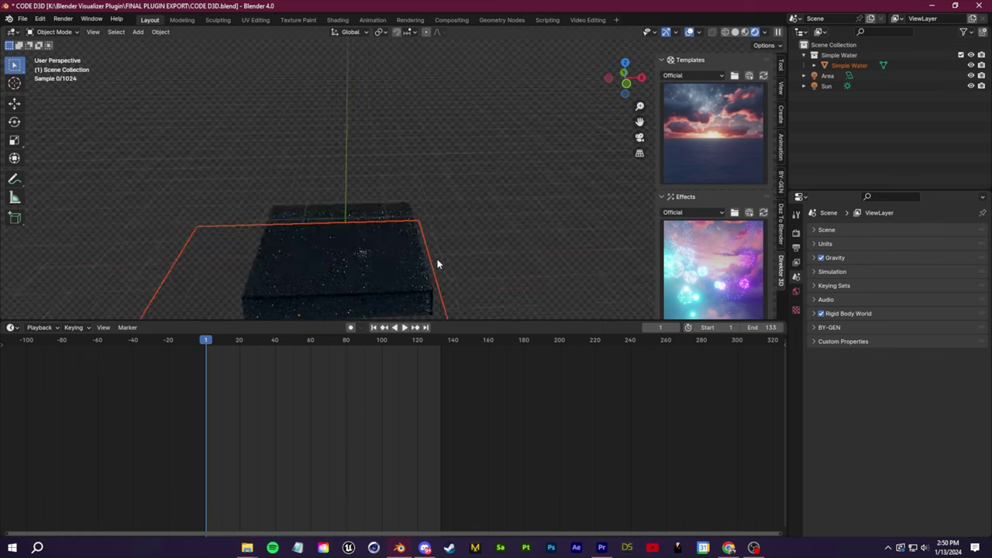
shift+middle_drag(436, 260, 427, 151)
middle_drag(410, 232, 424, 160)
middle_drag(440, 223, 406, 189)
shift+middle_drag(448, 232, 479, 262)
click(700, 142)
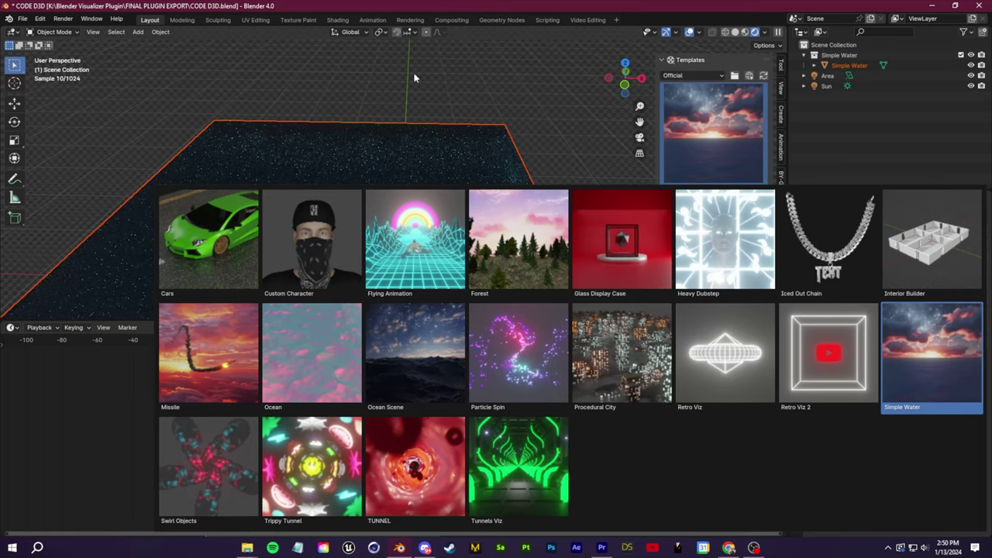
click(413, 76)
scroll(349, 252, down, 4)
scroll(341, 254, up, 3)
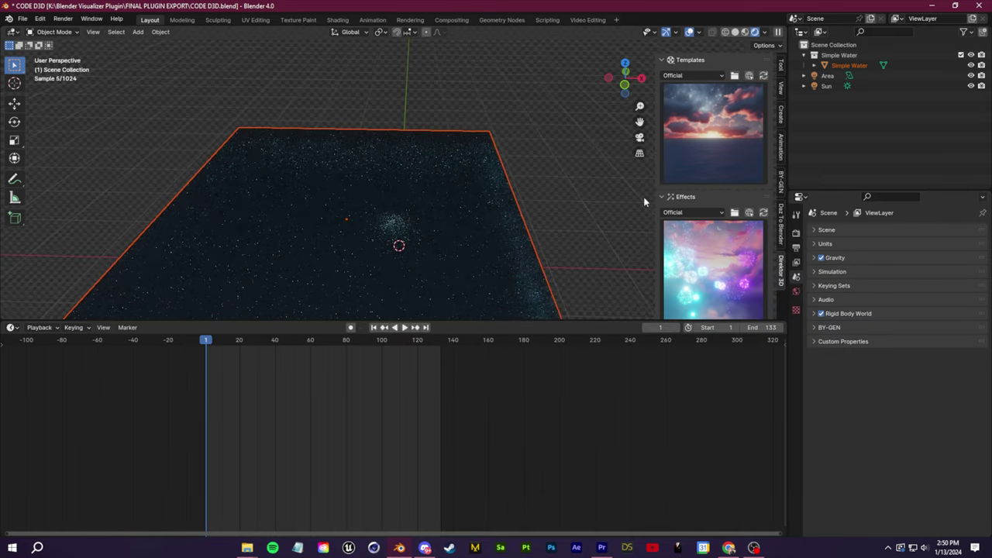
click(696, 135)
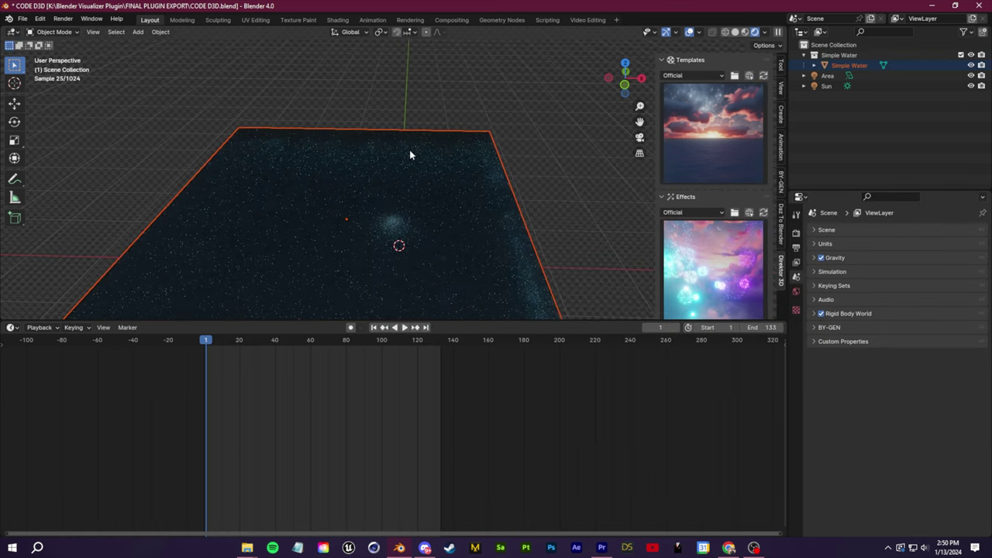
middle_drag(454, 225, 387, 275)
- Add the TUNNEL template to the scene and view it through its camera
click(712, 132)
click(415, 459)
scroll(426, 224, up, 4)
shift+middle_drag(469, 217, 427, 145)
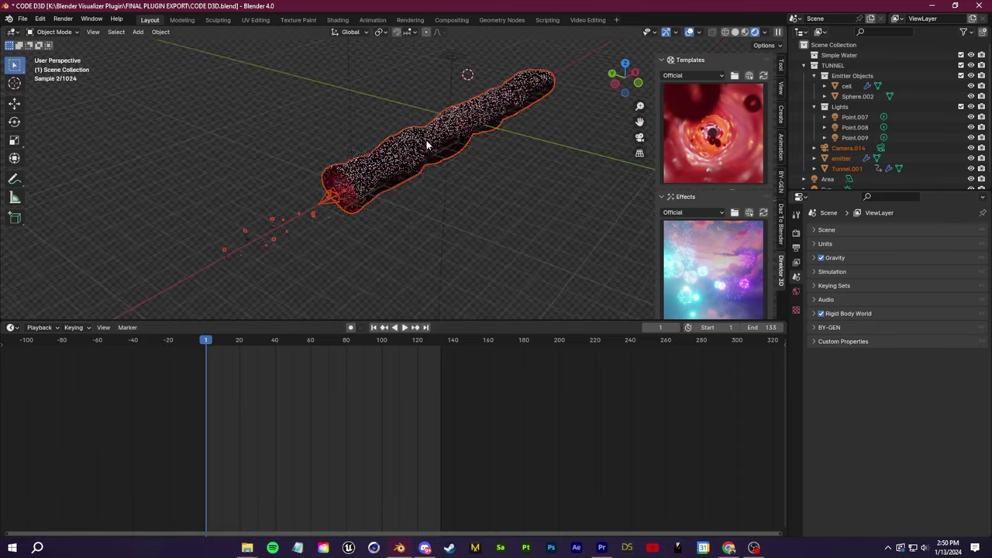
scroll(427, 146, up, 4)
shift+middle_drag(303, 219, 359, 206)
click(639, 138)
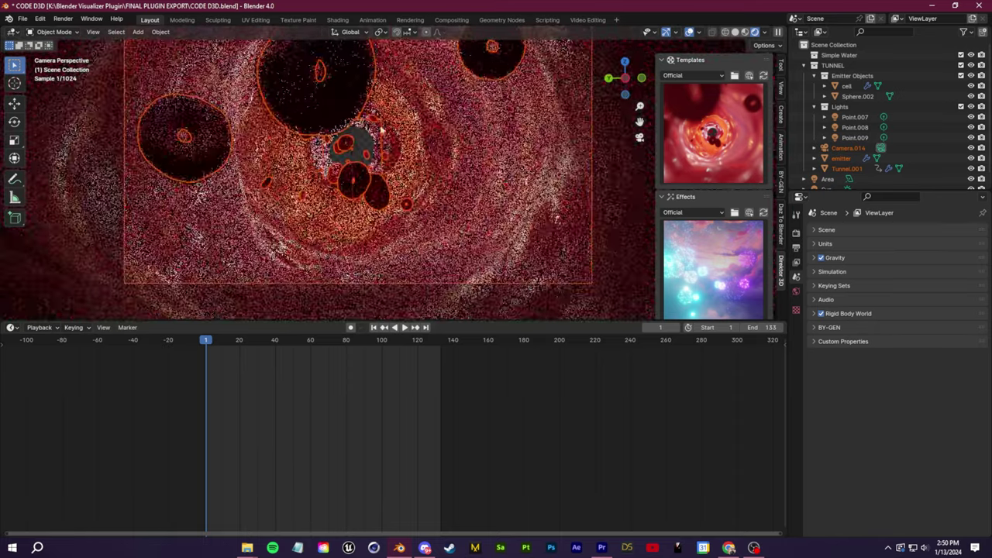
- Play the tunnel animation through its camera and stop it
key(space)
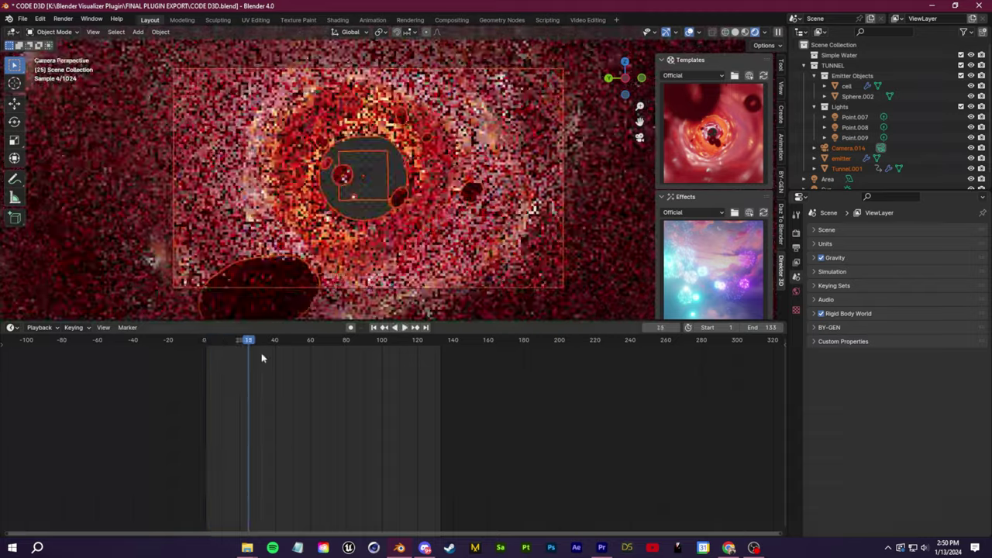
key(Escape)
- Set the Array modifier count of the tunnel object to 2 and return to the camera view
click(589, 161)
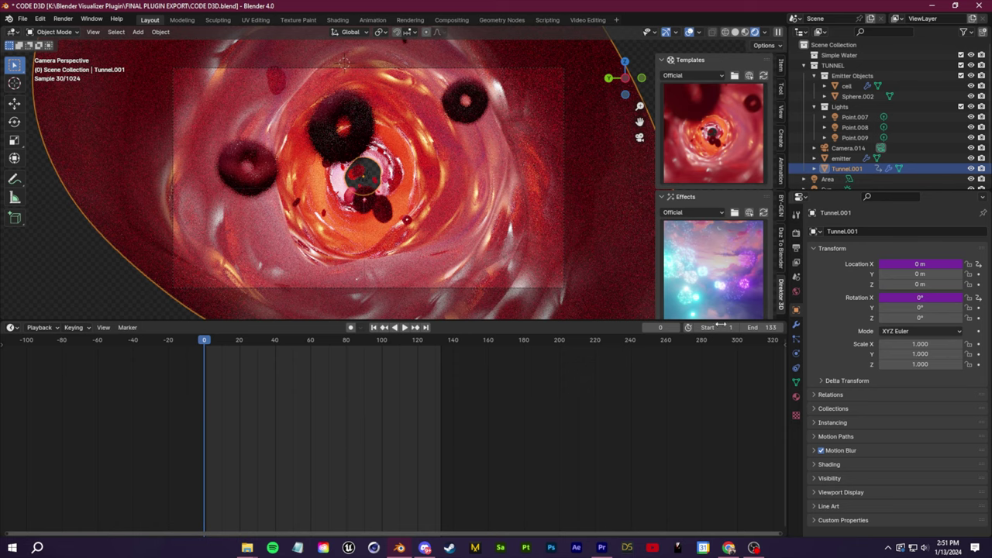
click(796, 326)
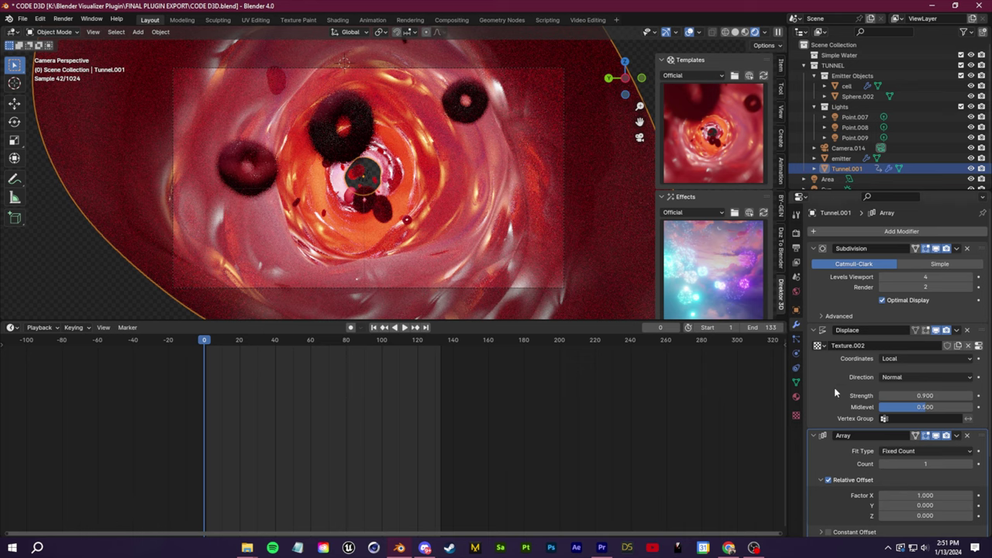
scroll(852, 391, down, 2)
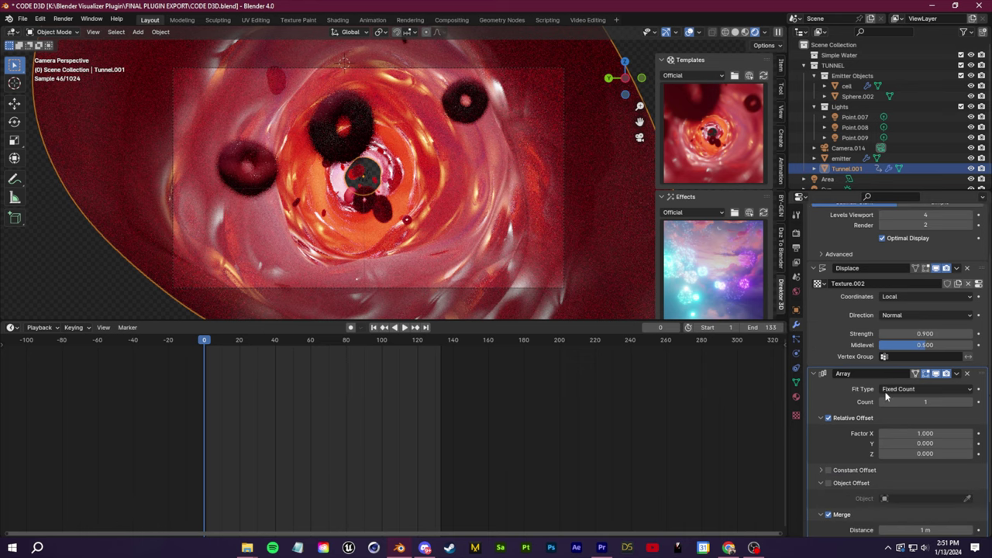
click(969, 402)
click(969, 402)
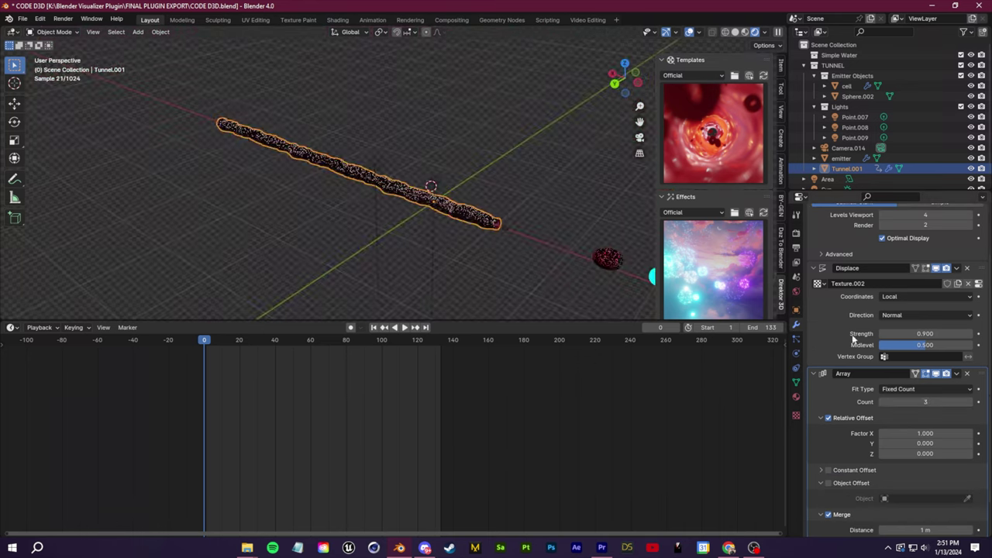
click(882, 402)
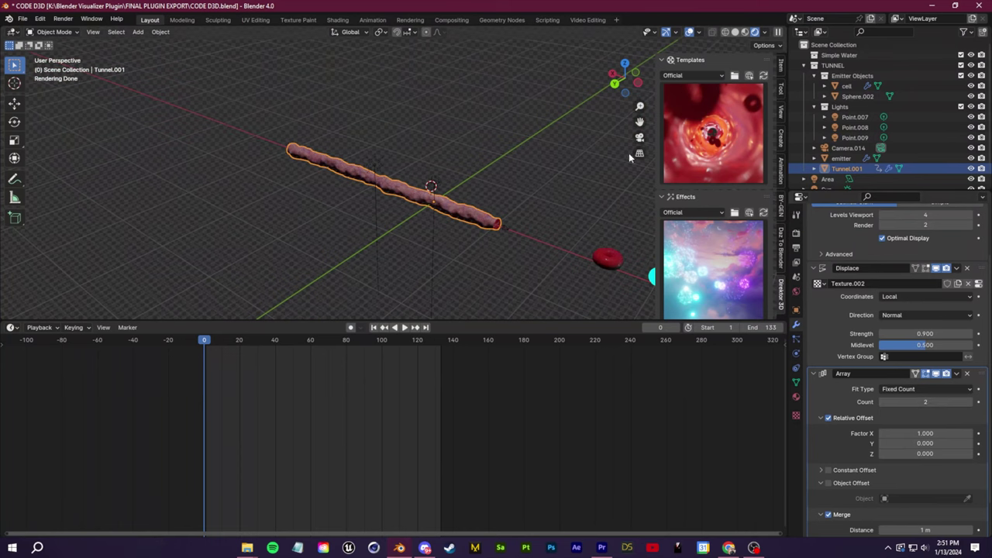
click(638, 139)
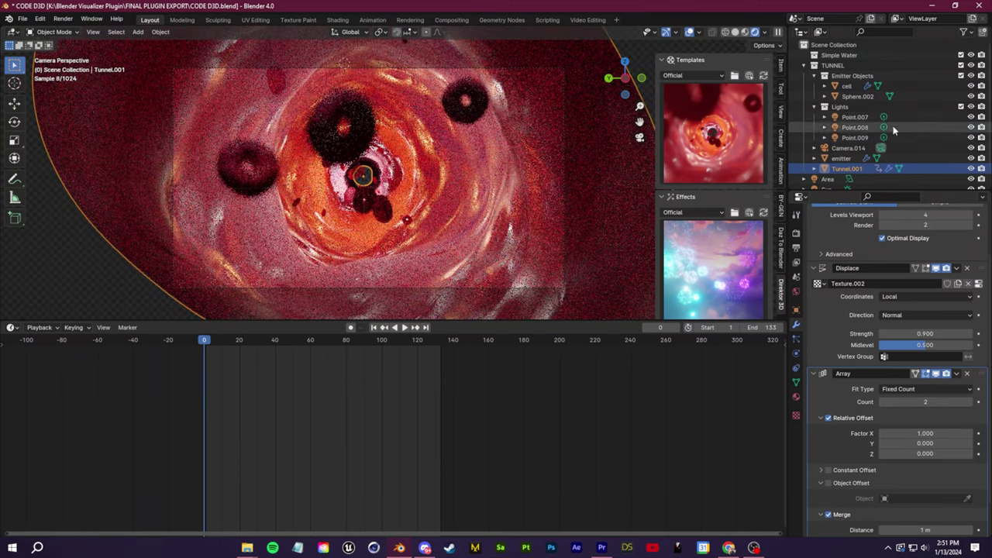
- Select the particle emitter and play the lengthened tunnel animation, stopping it again
click(366, 133)
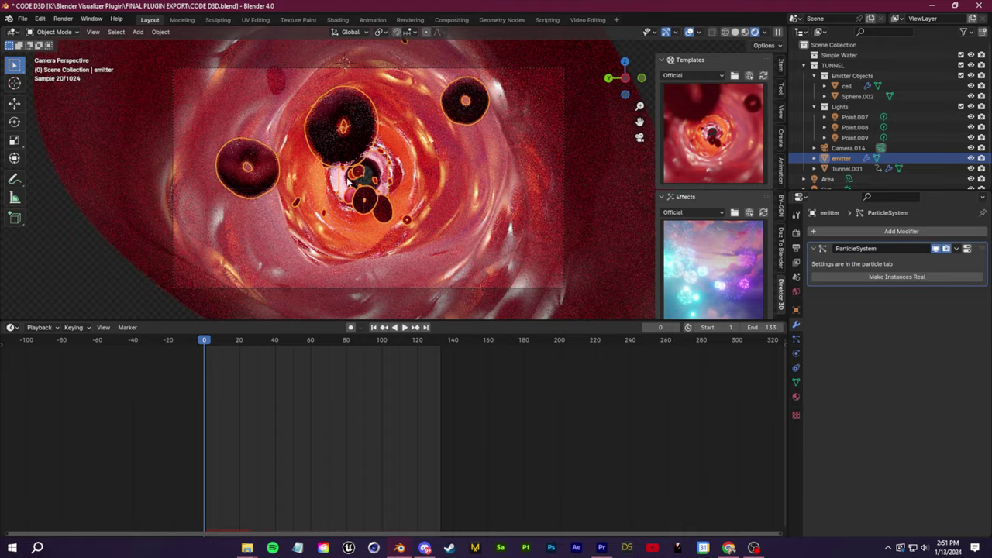
key(space)
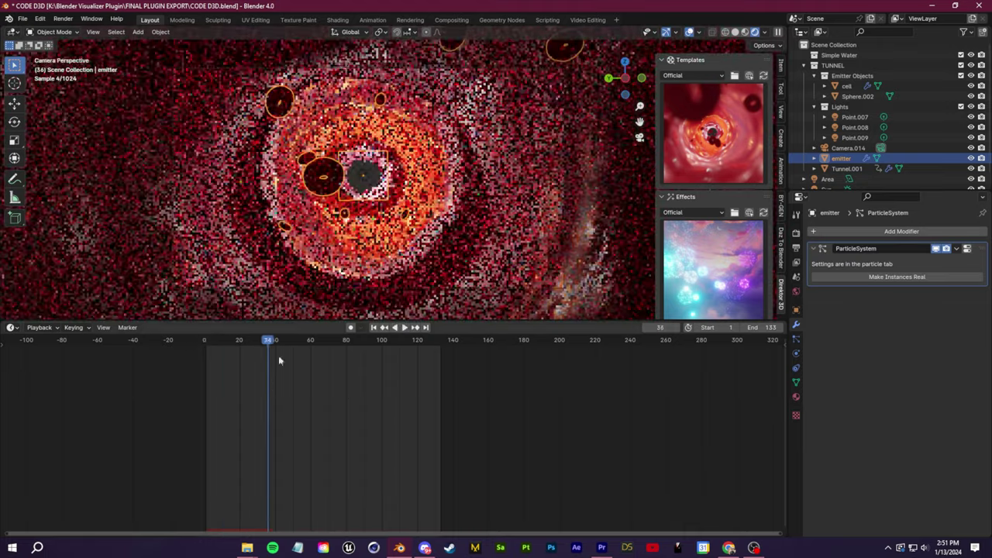
key(Escape)
- Assign the Trippy.001 material to the tunnel object
click(548, 240)
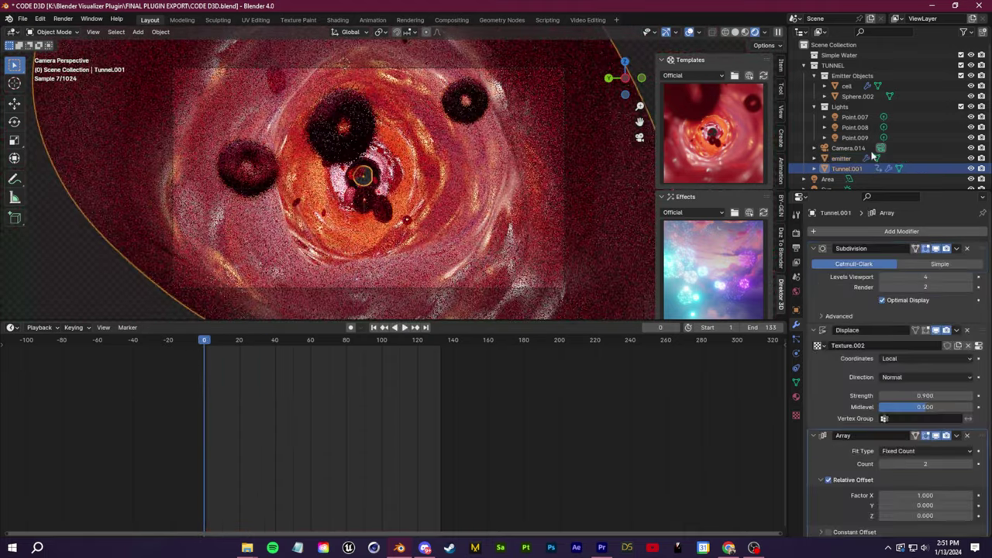
scroll(873, 157, down, 1)
click(797, 399)
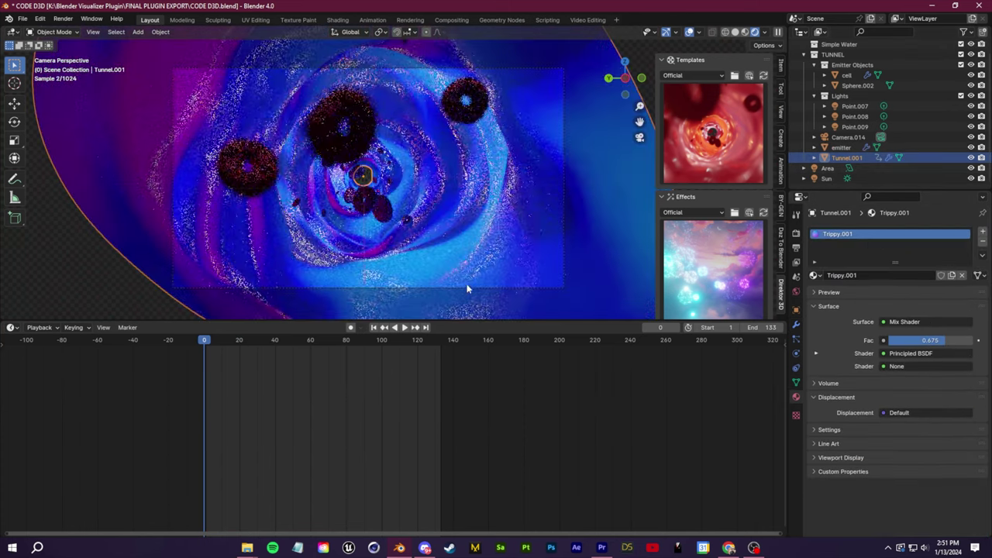
- Swap the emitter's particle instances from the cell object to the glowing coloured spheres
click(846, 75)
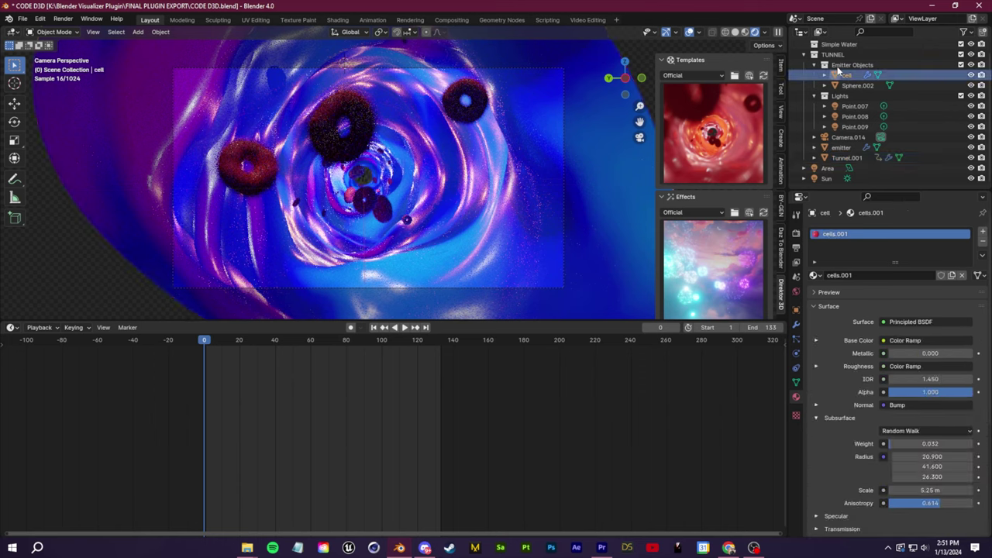
click(984, 244)
click(841, 147)
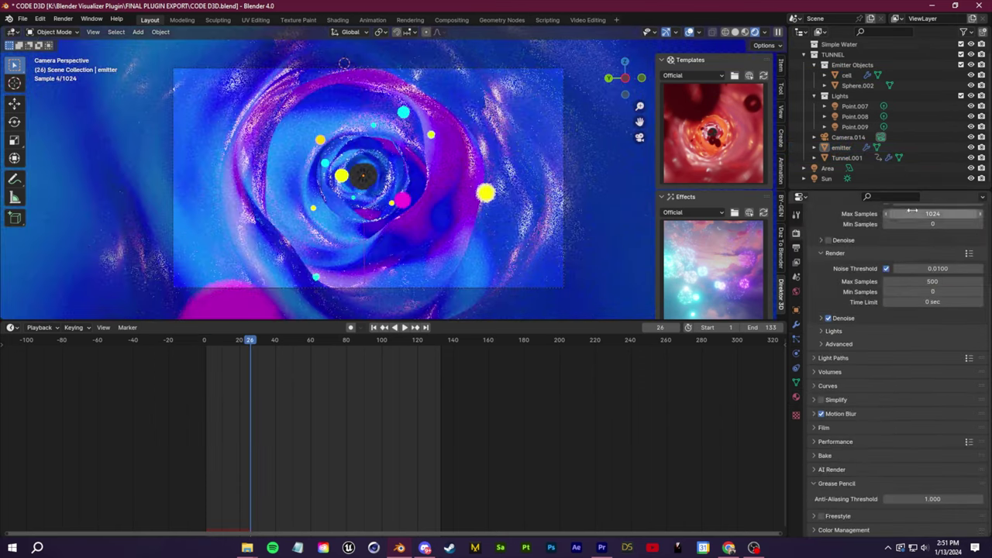
- Change the scene's render engine to EEVEE
scroll(866, 295, up, 5)
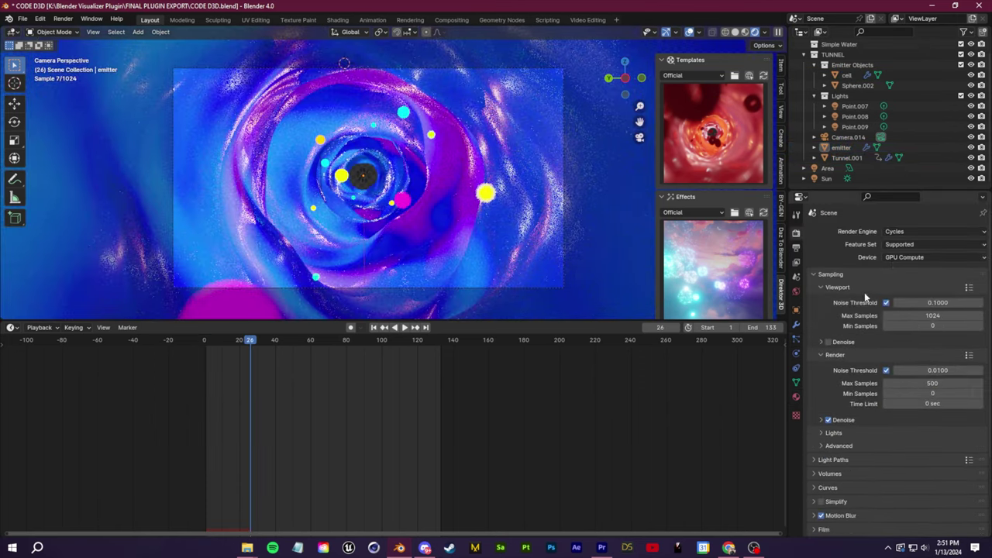
click(910, 234)
click(911, 246)
- Rewind the timeline to the start and play the trippy tunnel animation in real time
drag(250, 341, 197, 370)
key(space)
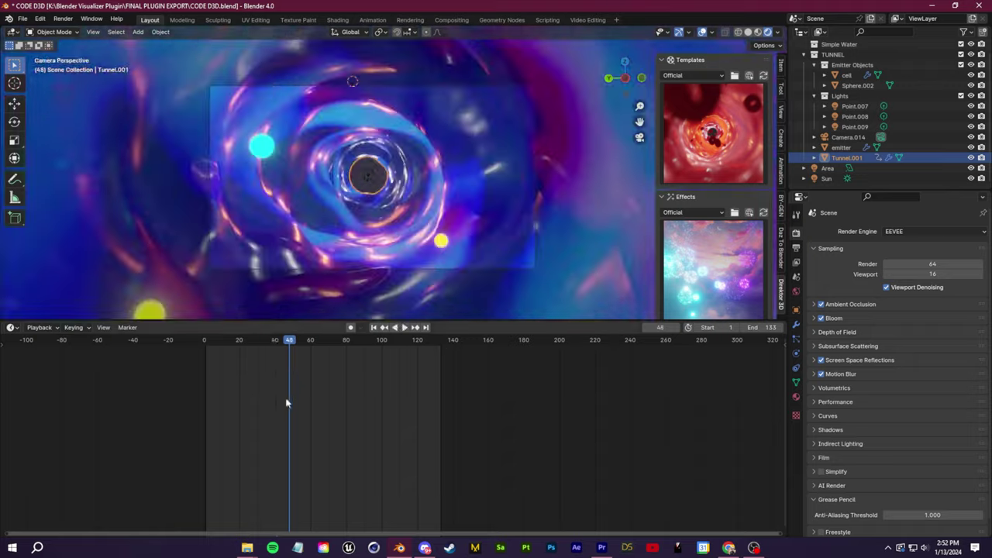
key(shift+Left)
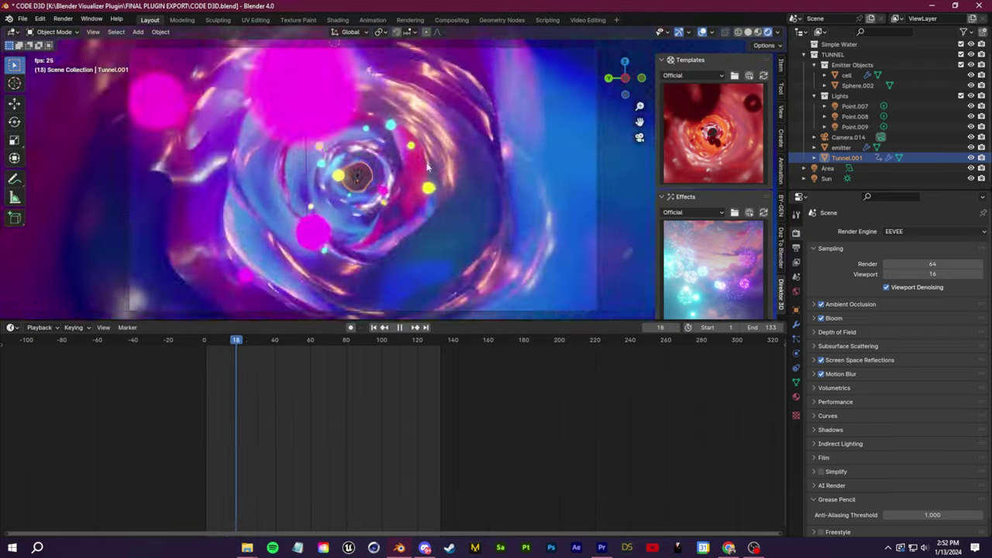
key(space)
- Clear the tunnel, add the Fireworks effect to the scene, and set the viewport's clip end to 10000 m
key(KP_0)
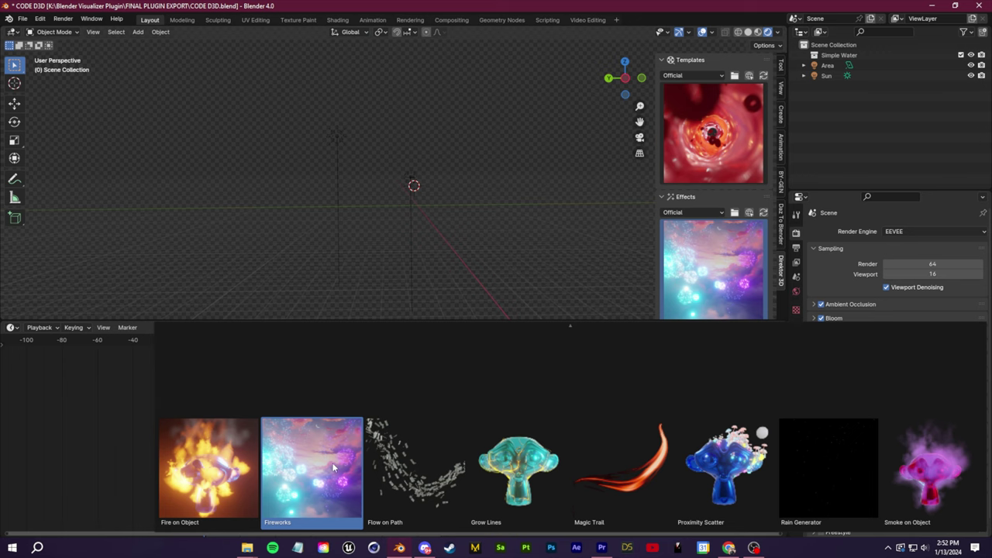
click(333, 467)
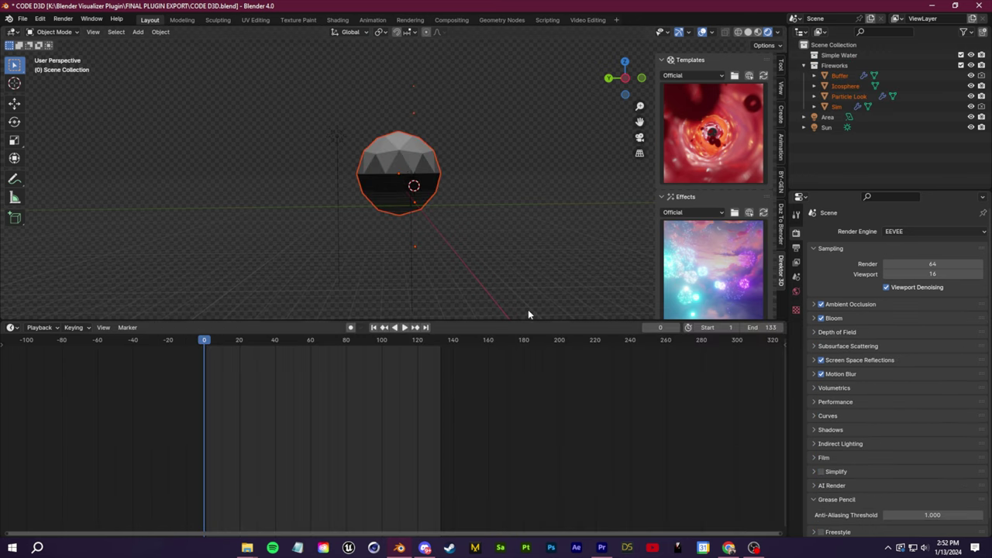
middle_drag(389, 147, 416, 197)
scroll(490, 209, down, 3)
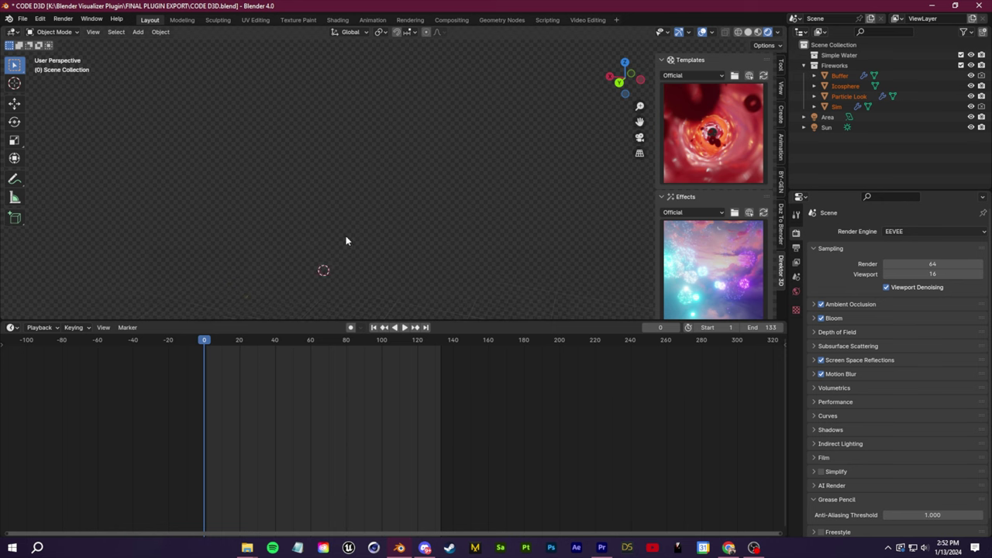
click(780, 88)
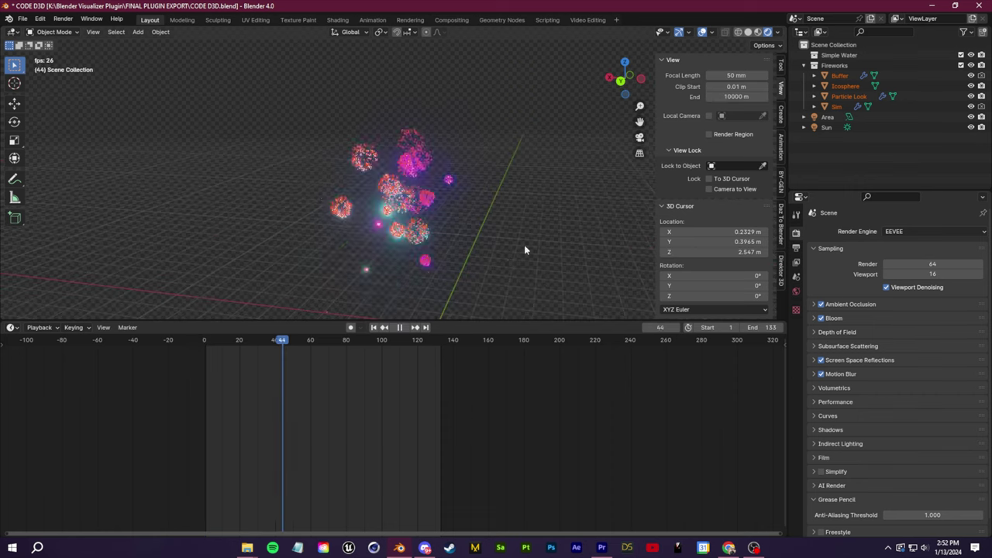
- Watch the playing fireworks from several angles and distances
middle_drag(524, 248, 409, 262)
click(504, 239)
shift+middle_drag(502, 265, 460, 259)
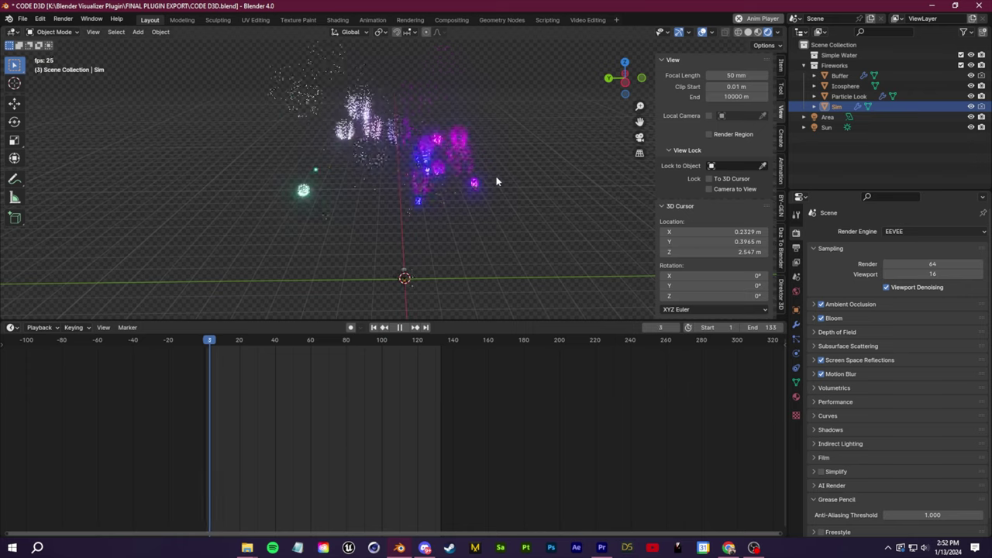
scroll(456, 207, up, 4)
scroll(454, 190, down, 5)
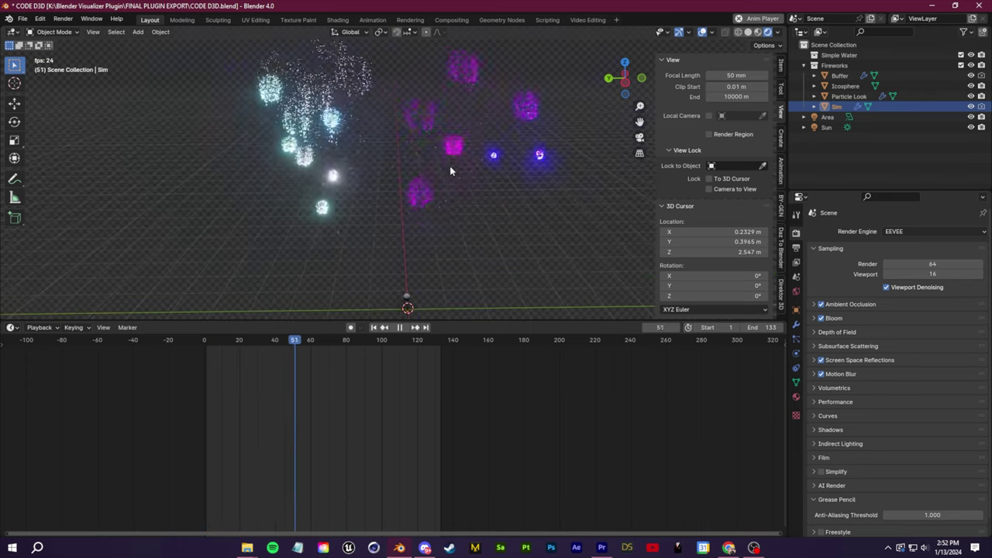
- Move the Particle Look object about 1319 m along the global Y axis while the fireworks play
click(847, 97)
click(836, 107)
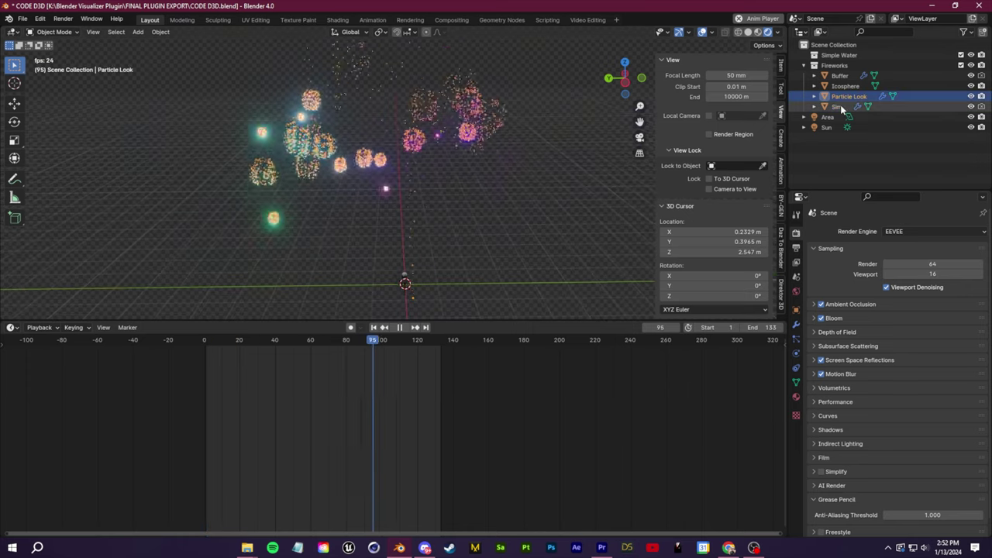
key(g)
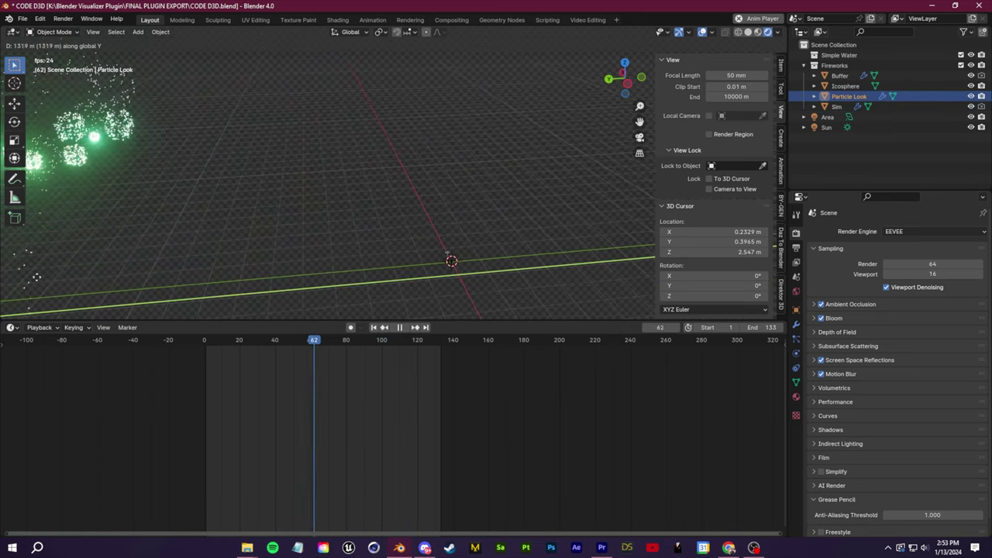
click(37, 276)
shift+middle_drag(228, 216, 485, 204)
scroll(471, 203, down, 5)
- Move the Particle Look object back along global Y to the opposite side of the X axis
key(g)
key(y)
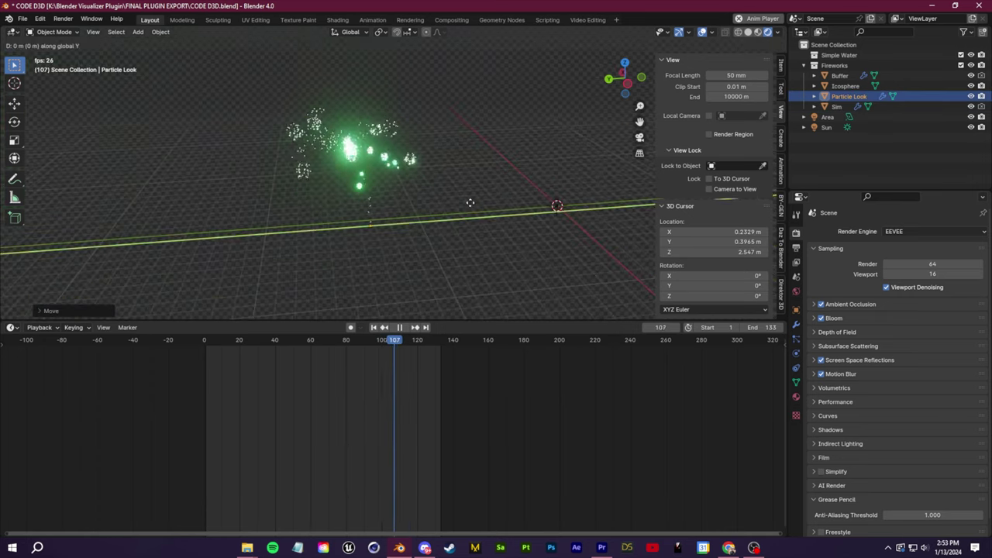
click(755, 199)
shift+middle_drag(652, 207, 462, 233)
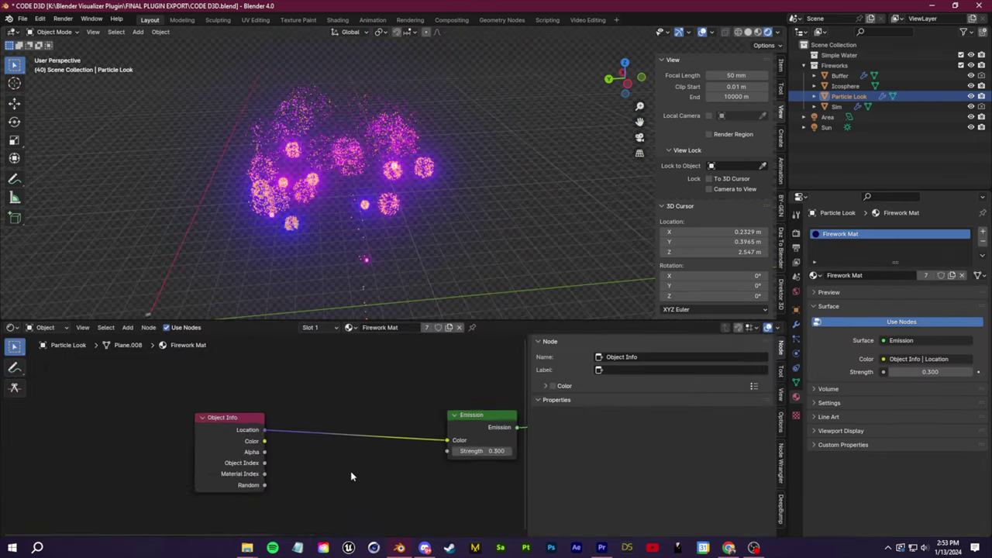
- Inspect how the Object Info location feeds the Emission color in the Firework Mat node setup
middle_drag(351, 476, 270, 435)
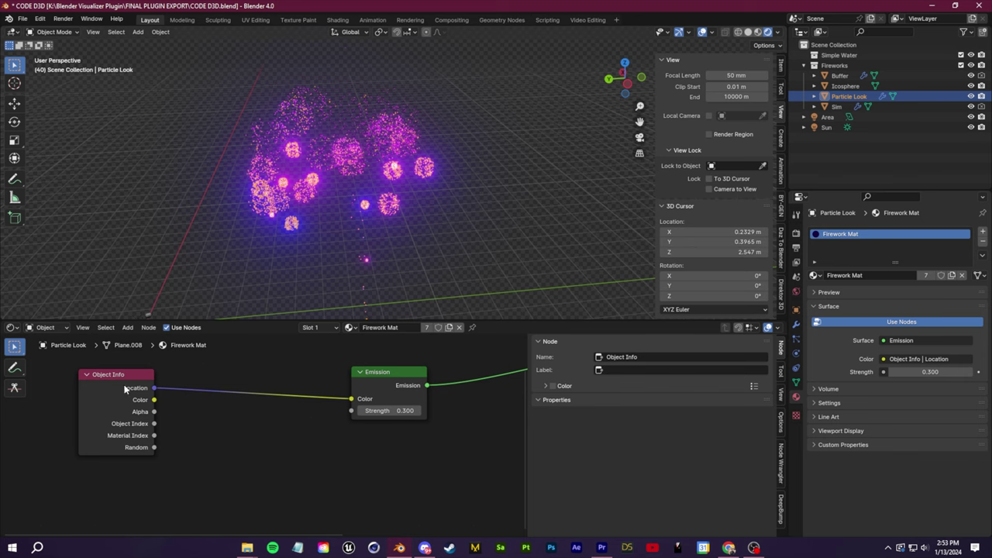
drag(124, 389, 151, 399)
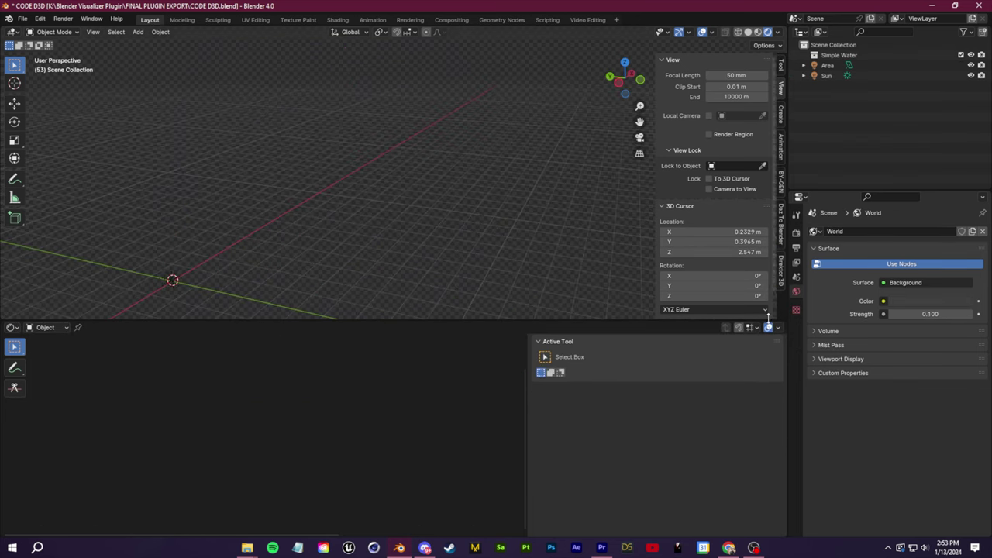
- Add the Rain Generator effect from the Direktor 3D effects to the scene
click(779, 265)
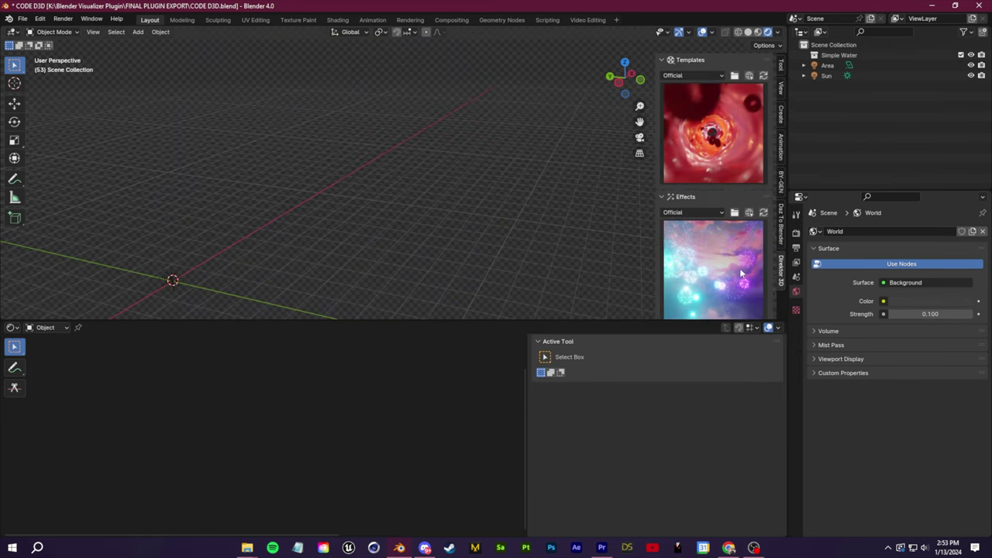
scroll(740, 273, down, 3)
click(711, 212)
click(825, 382)
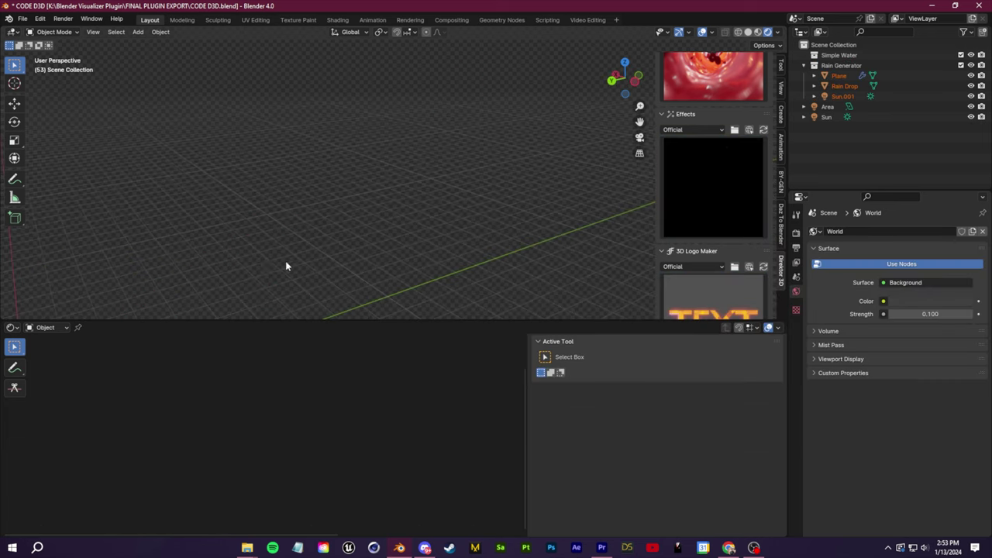
- Examine the rain drop and its particles up close, deselect everything, and enlarge the 3D viewport
scroll(280, 243, up, 8)
middle_drag(281, 243, 550, 219)
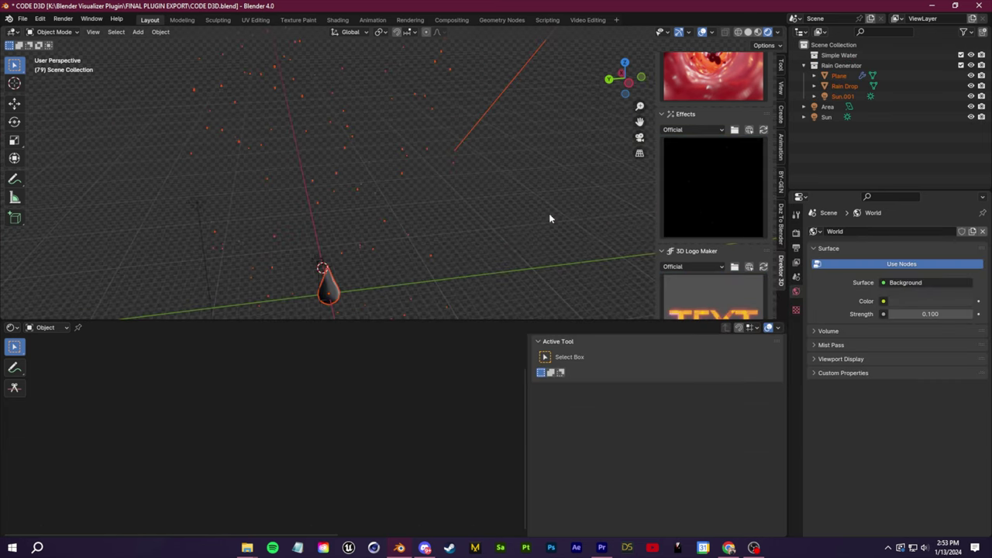
click(480, 223)
scroll(426, 310, down, 1)
drag(434, 321, 428, 363)
scroll(323, 184, up, 2)
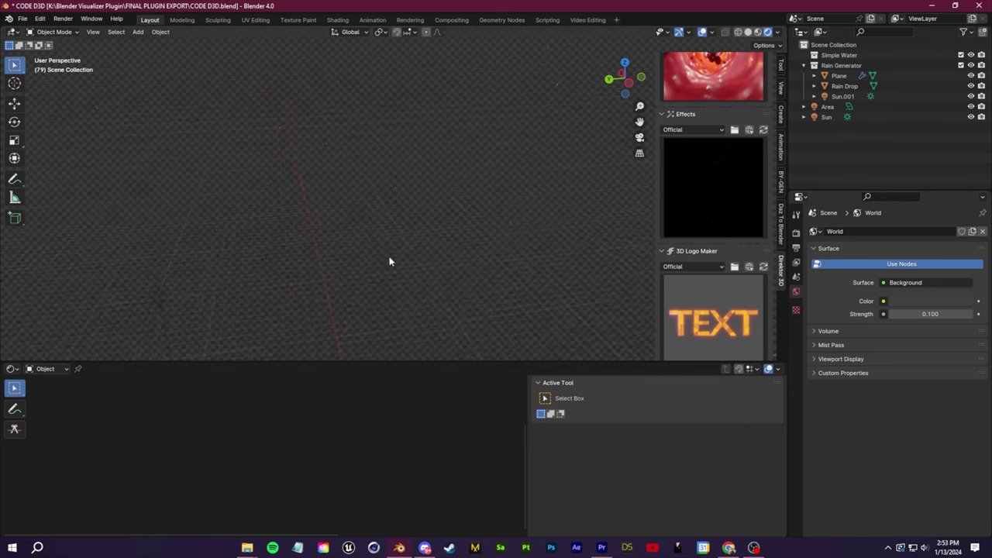
- Play the rain animation and view the emitter plane and falling drops from different angles
scroll(346, 213, down, 1)
key(space)
key(space)
scroll(302, 189, down, 1)
middle_drag(156, 196, 367, 172)
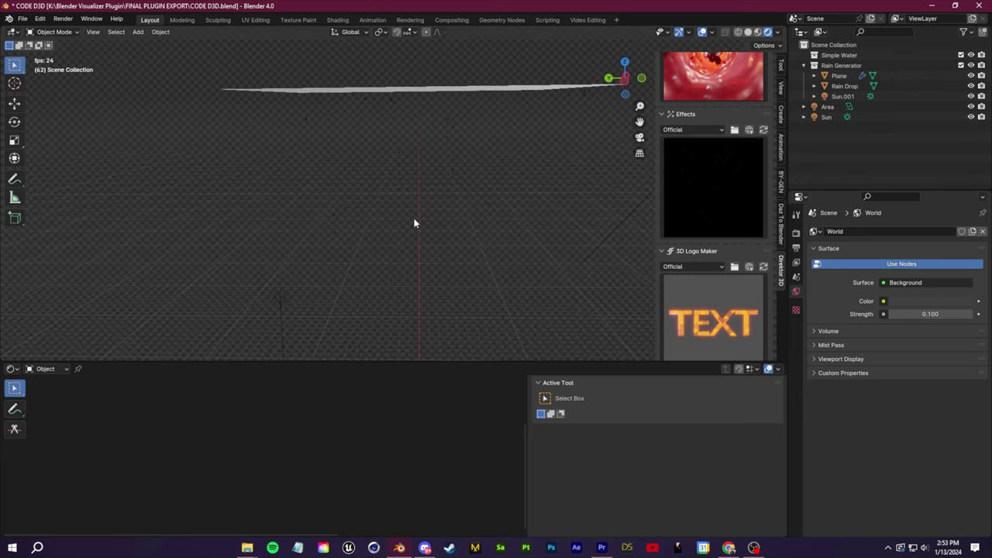
middle_drag(415, 223, 428, 224)
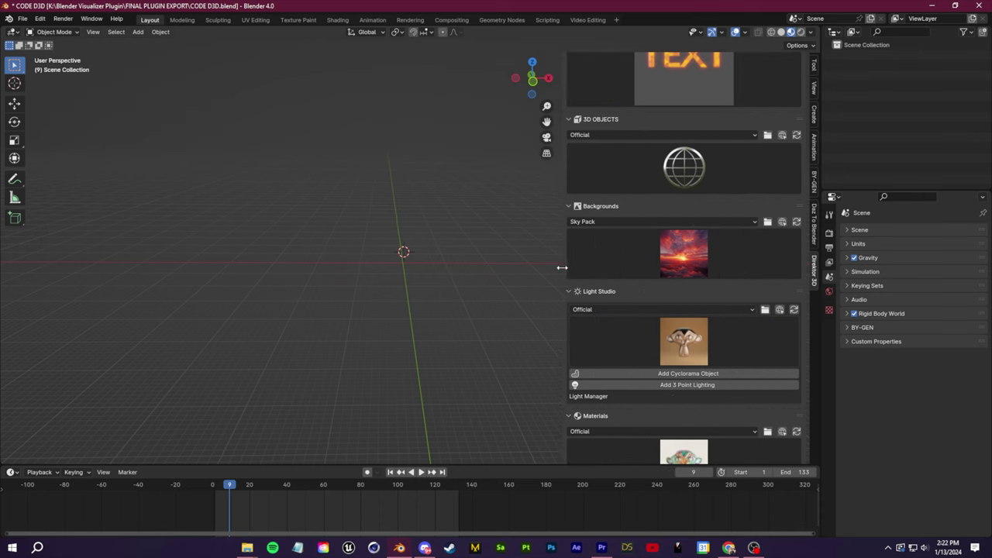
- Look through the available Sky Pack backgrounds and the Smoke category's presets
click(674, 246)
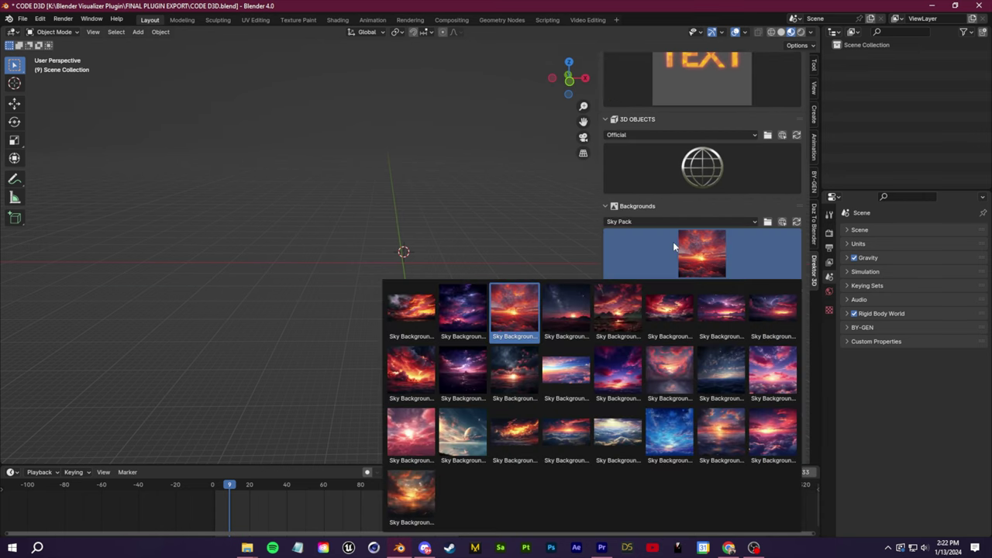
click(666, 222)
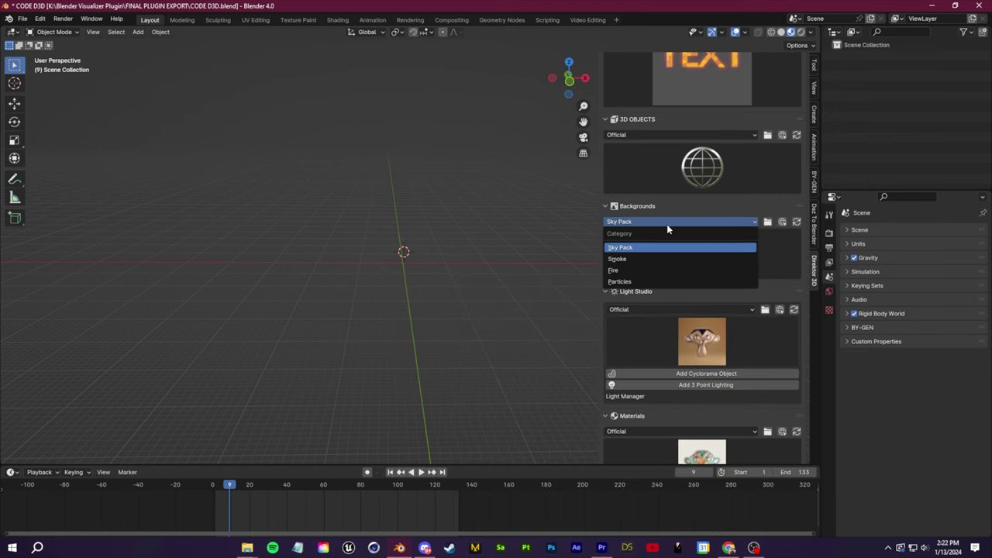
click(661, 256)
click(690, 249)
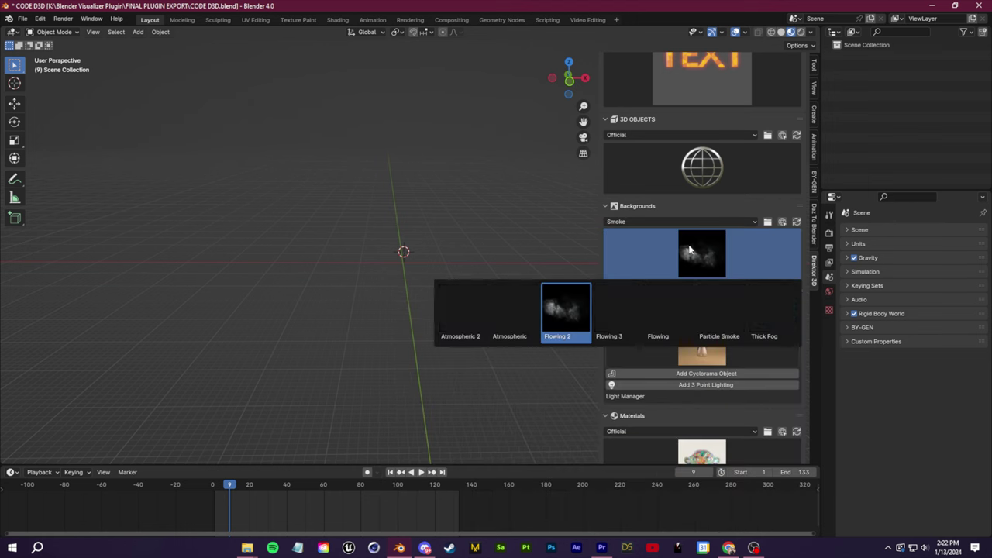
- Add Sky Background 13 from the Sky Pack to the scene, stand it upright and enlarge it
click(656, 223)
click(630, 203)
click(706, 243)
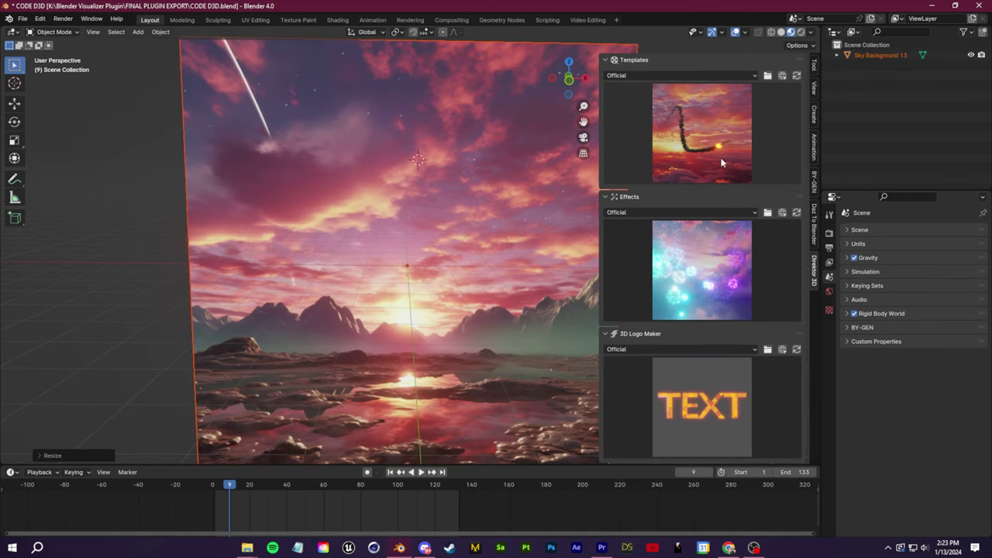
click(736, 124)
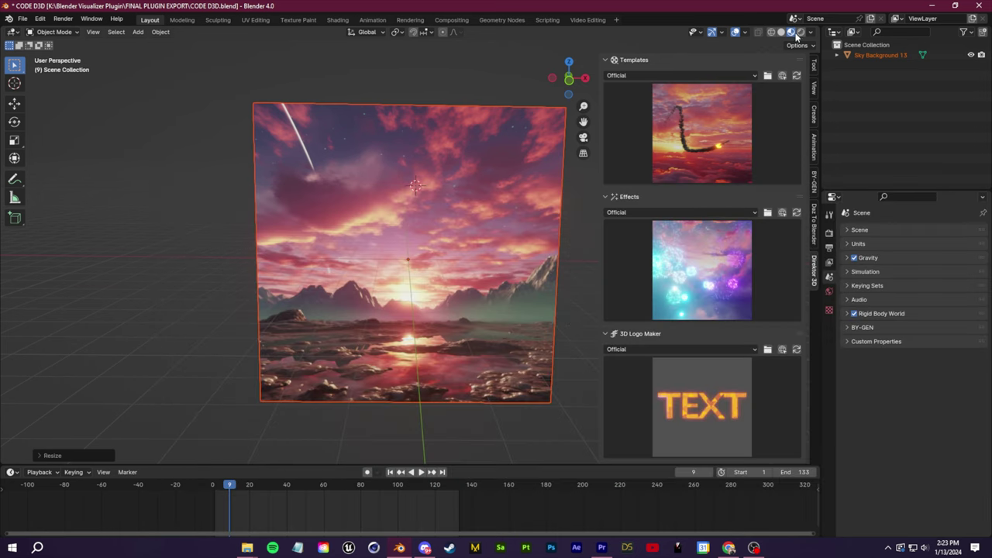
- Switch the viewport to rendered shading and set the render engine to Cycles
click(797, 33)
click(829, 234)
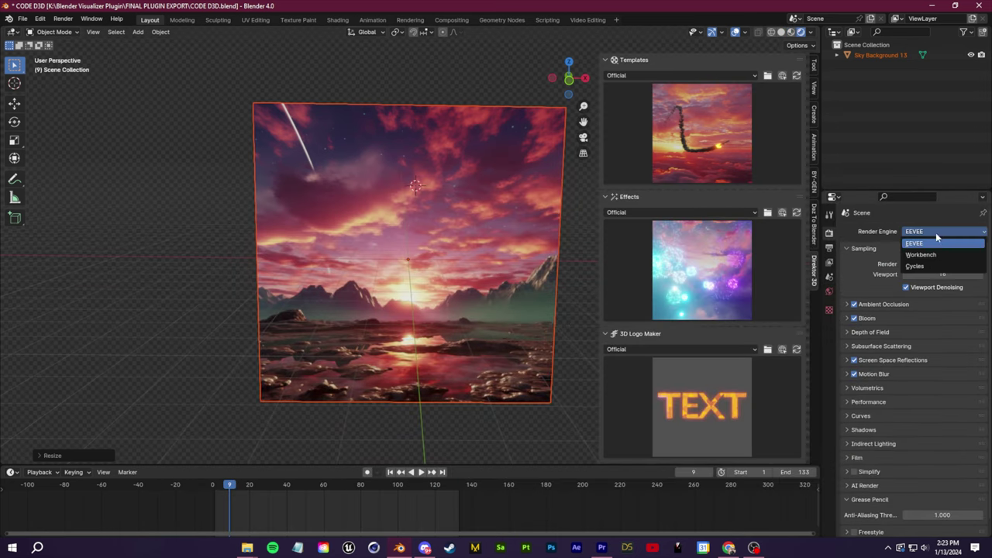
click(914, 266)
- Add a cube mesh to the scene with the sky background
middle_drag(329, 254, 462, 278)
key(shift+a)
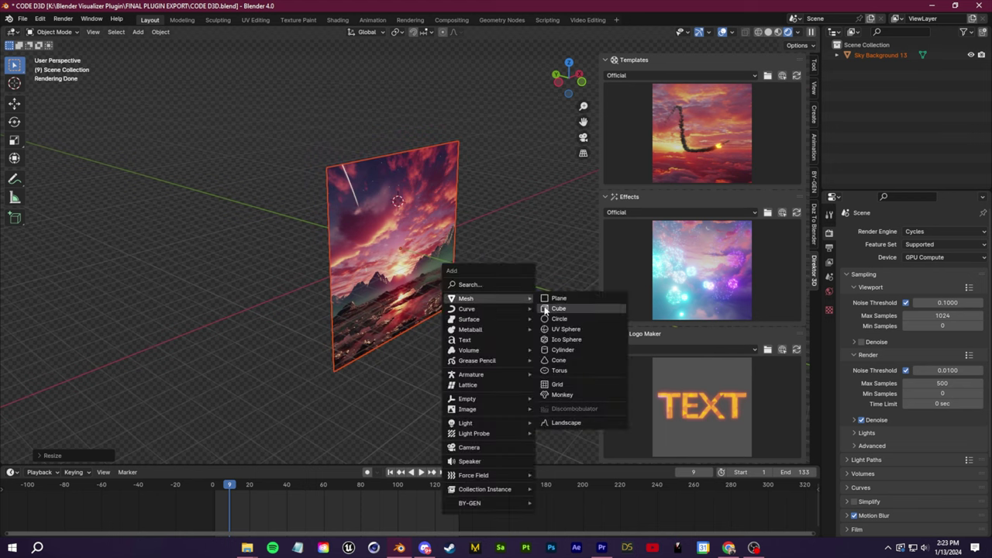
click(559, 313)
click(464, 214)
middle_drag(464, 214, 360, 299)
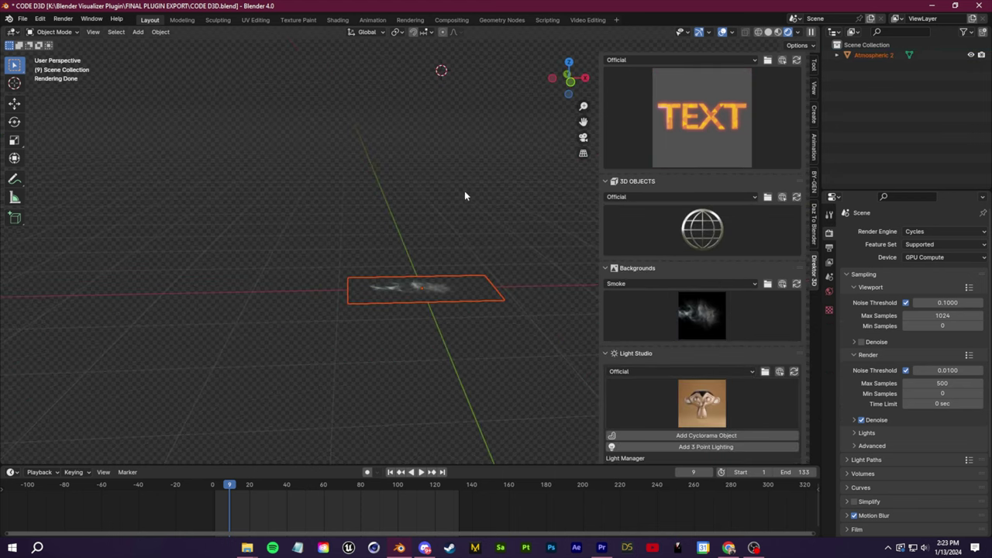
- Look through the Smoke backgrounds and check the Fire and Particles categories
middle_drag(465, 253, 496, 264)
click(752, 315)
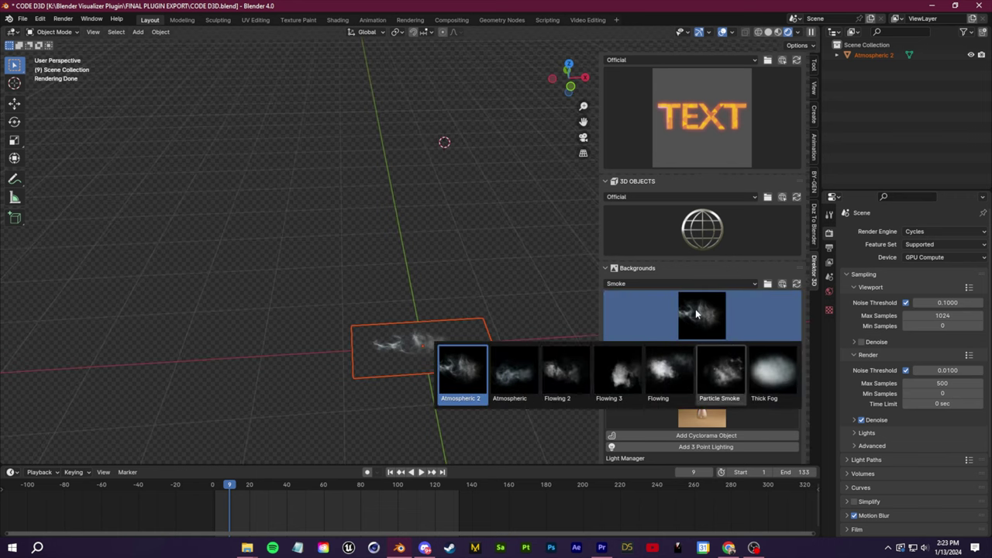
click(668, 284)
click(659, 332)
click(670, 285)
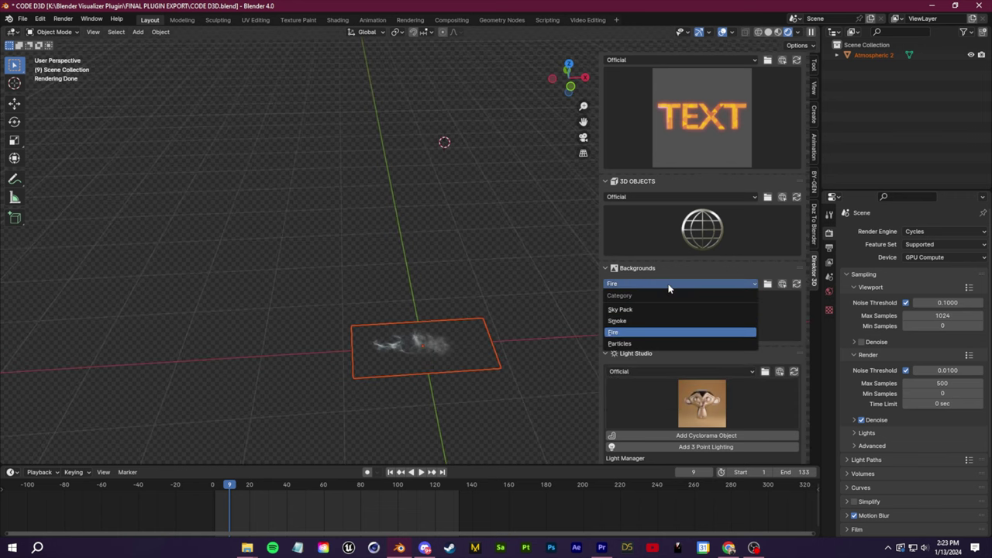
click(637, 344)
click(667, 284)
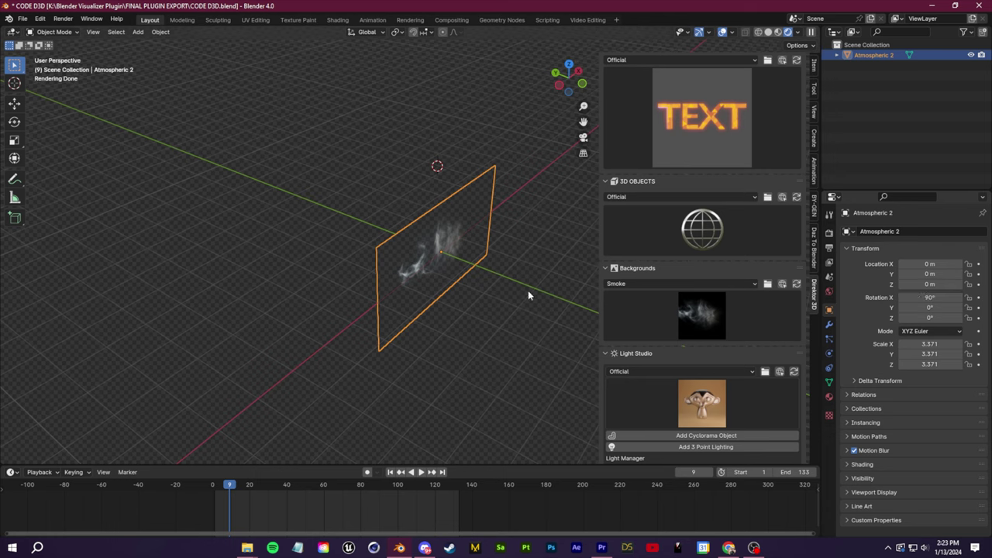
- Play the animation and view the moving smoke on the upright Atmospheric 2 plane up close
middle_drag(527, 289, 453, 278)
key(space)
scroll(375, 288, up, 4)
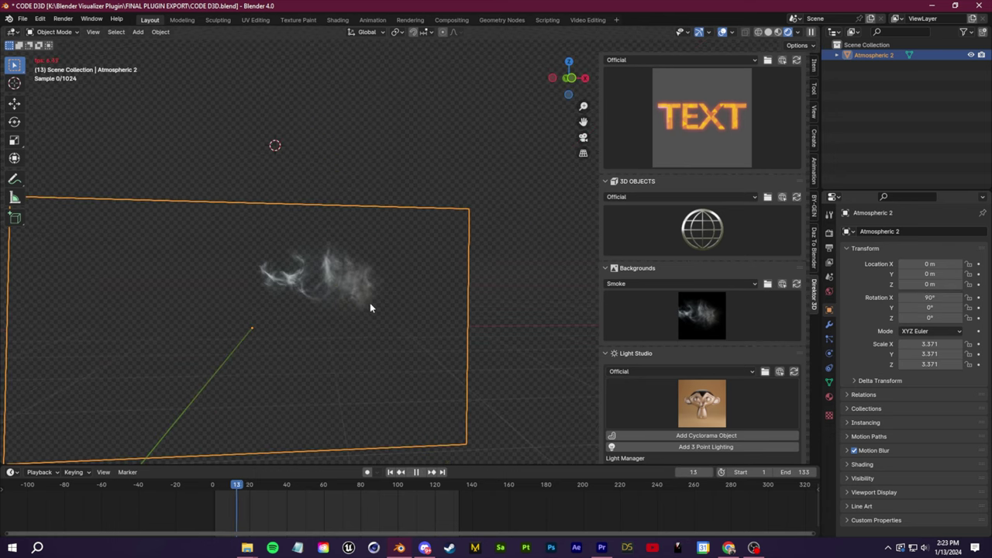
shift+middle_drag(369, 304, 452, 306)
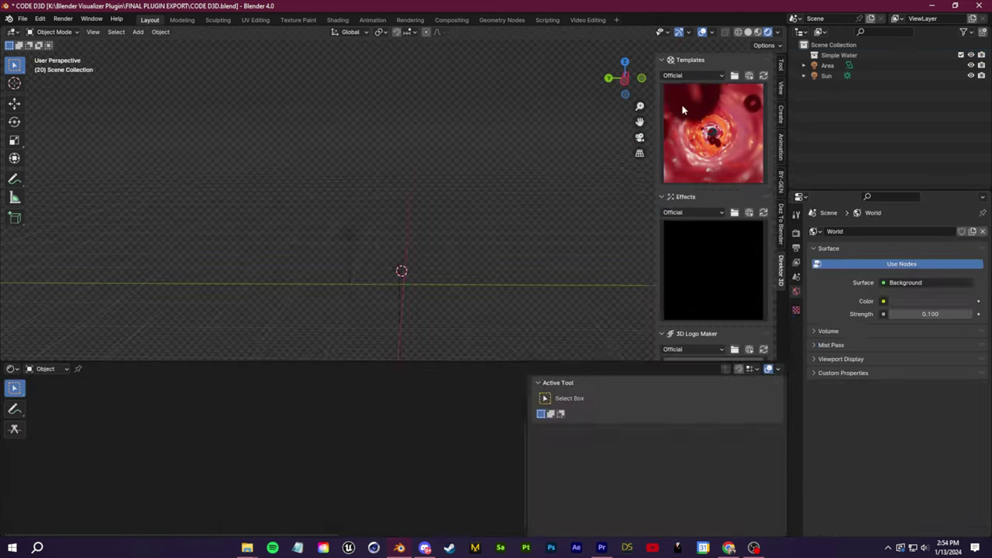
- Add the Procedural City template to the scene and deselect its objects
click(707, 137)
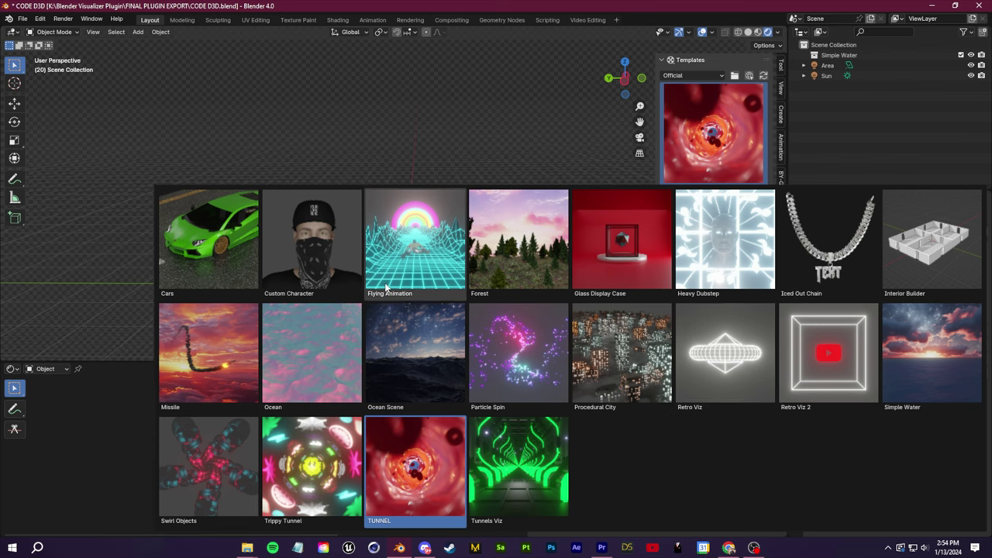
click(616, 345)
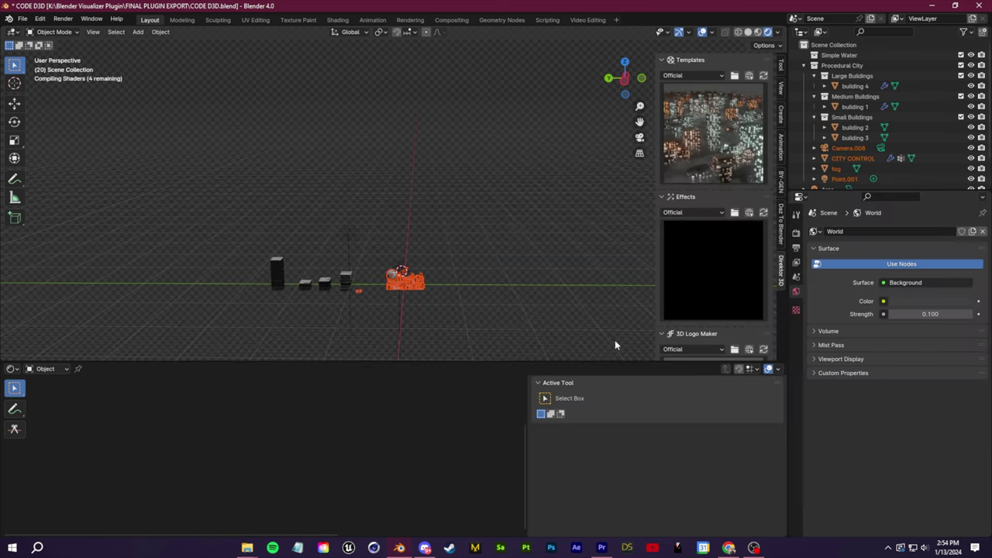
middle_drag(388, 201, 428, 302)
scroll(406, 284, up, 10)
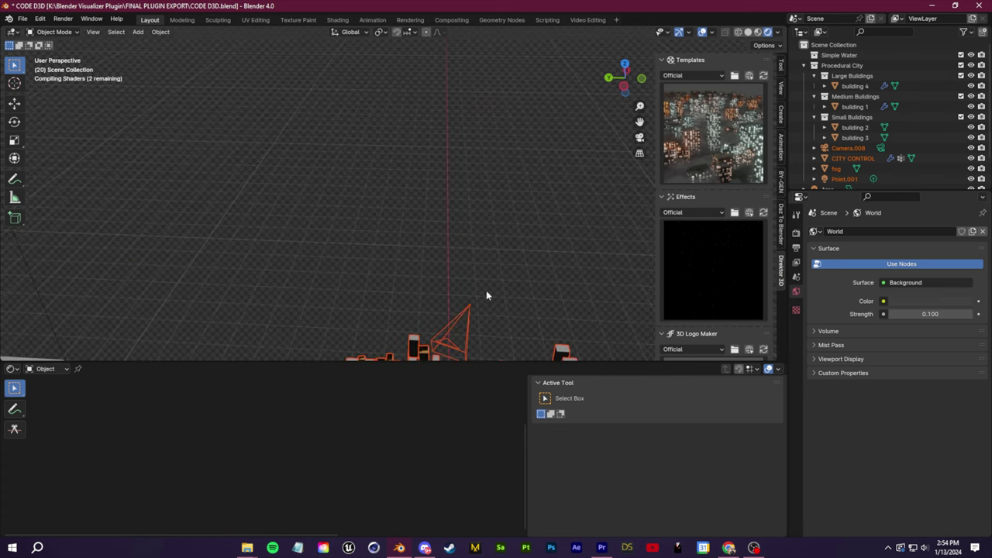
shift+middle_drag(486, 290, 459, 190)
middle_drag(565, 189, 527, 224)
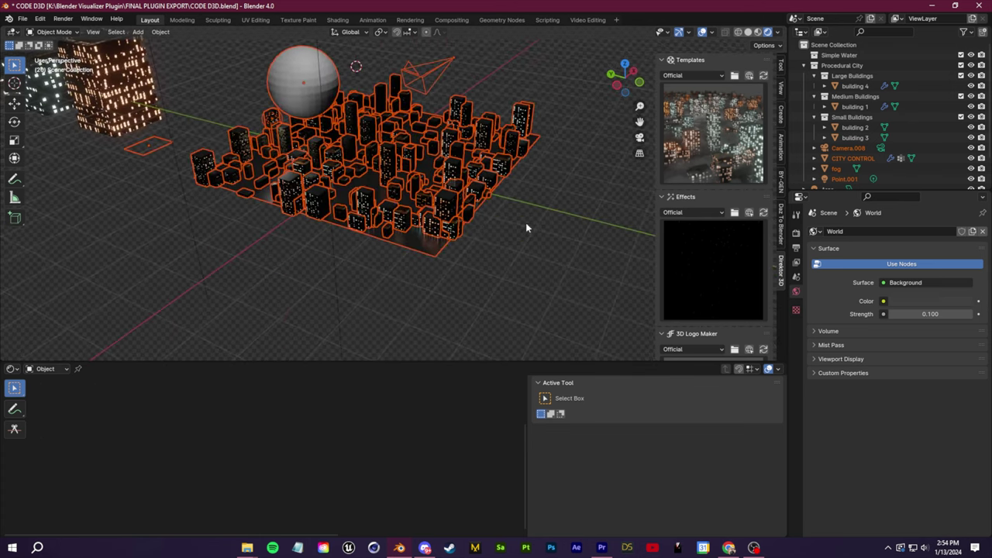
click(527, 224)
- Inspect the separate source buildings beside the city, including the Night Building material of building 3
shift+middle_drag(224, 139, 343, 208)
click(220, 170)
click(163, 151)
click(92, 140)
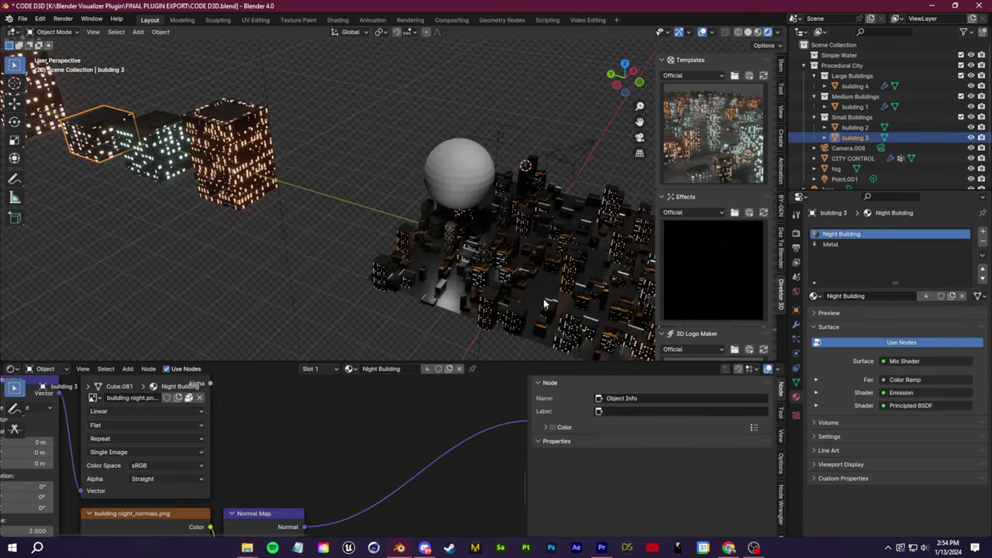
click(545, 301)
- Examine the generated city's buildings up close and from a distance
shift+middle_drag(608, 206, 462, 169)
click(500, 137)
scroll(434, 209, up, 7)
middle_drag(443, 252, 408, 250)
scroll(442, 222, up, 3)
scroll(442, 222, down, 10)
- Review the Procedural City geometry nodes modifier settings of the CITY CONTROL object
click(400, 191)
click(797, 326)
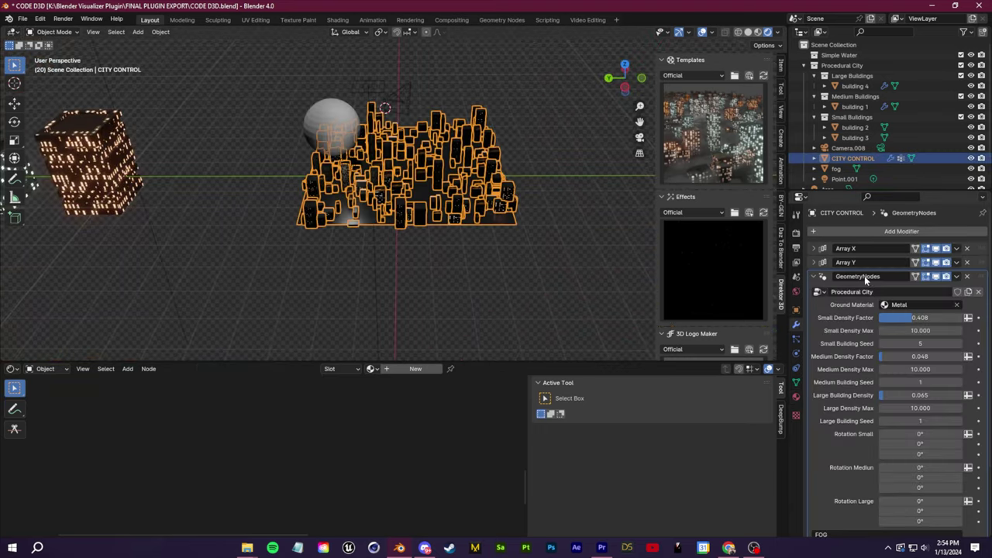
scroll(854, 402, down, 4)
scroll(844, 409, up, 3)
- Delete the Procedural City and Simple Water collections together with their contents
right_click(850, 55)
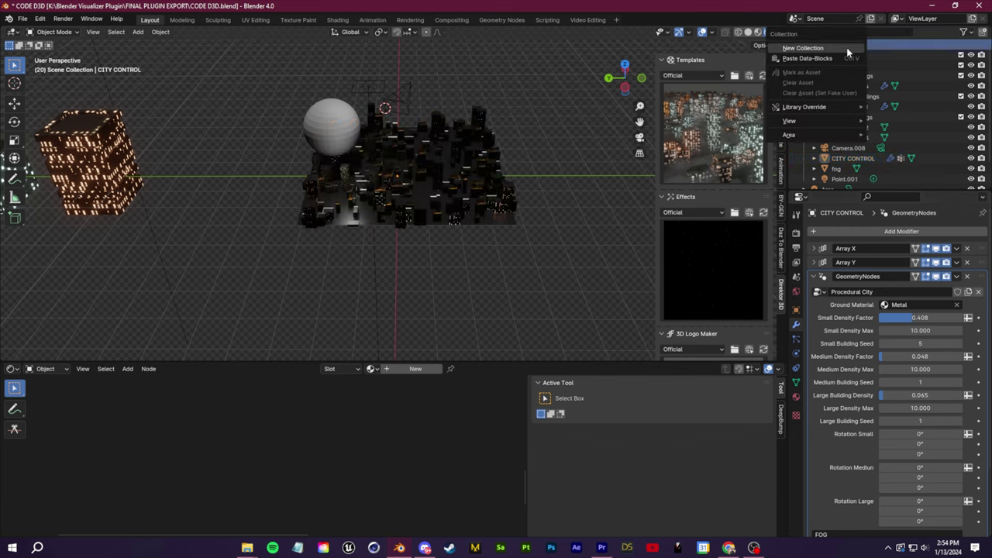
click(841, 65)
right_click(830, 69)
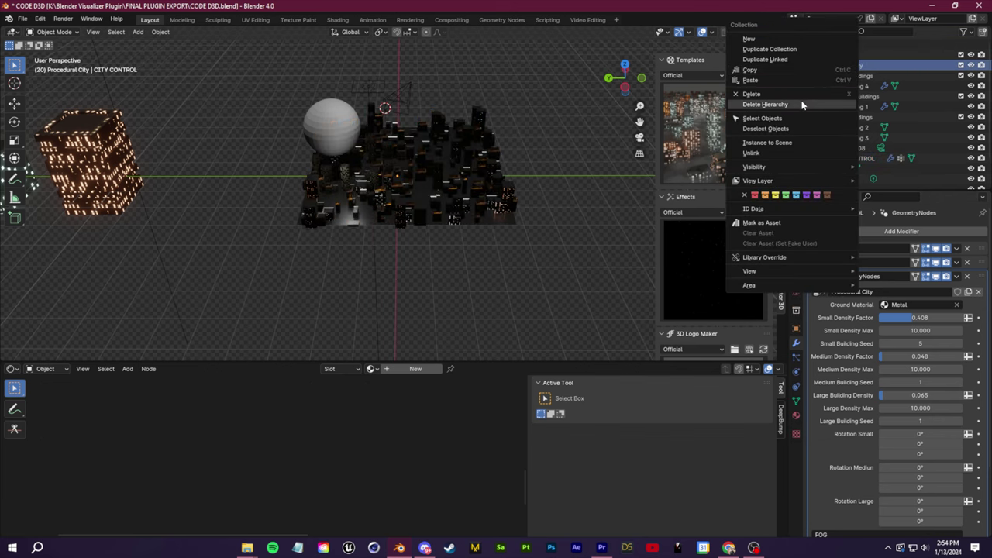
click(802, 105)
right_click(847, 55)
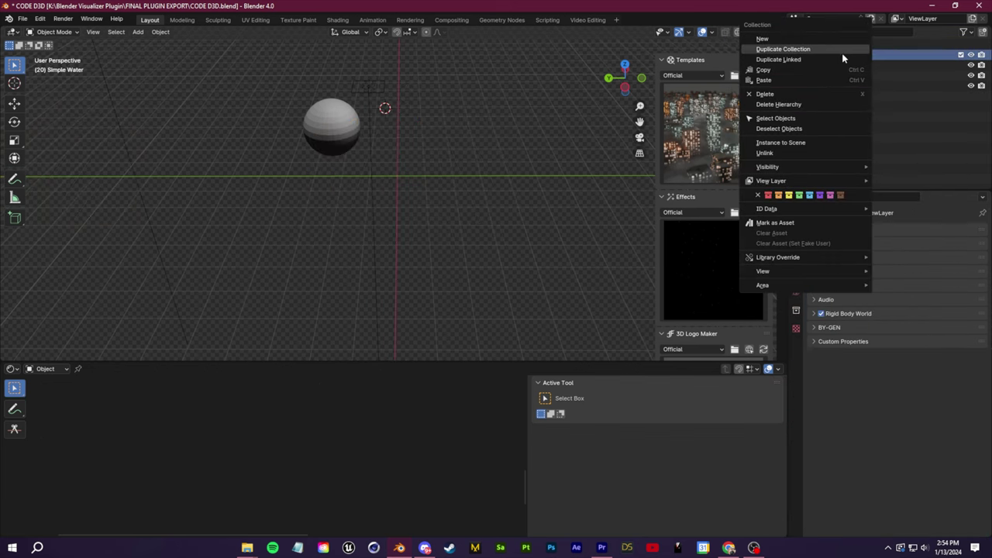
click(801, 105)
click(695, 116)
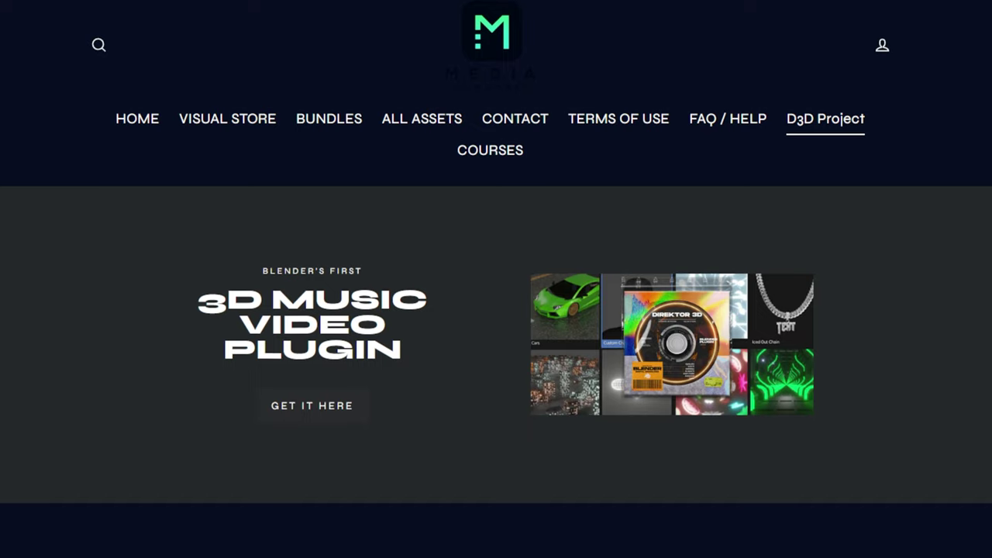
- Switch to the Direktor 3D product web page and read its feature list, changelog, planned features and suggestion form
scroll(496, 279, down, 3)
scroll(495, 279, down, 3)
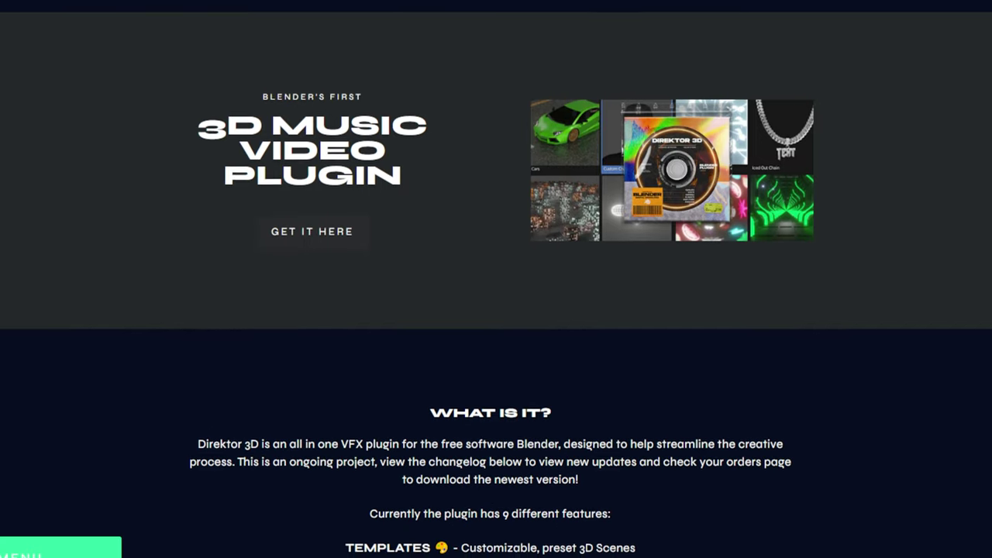
scroll(496, 279, down, 6)
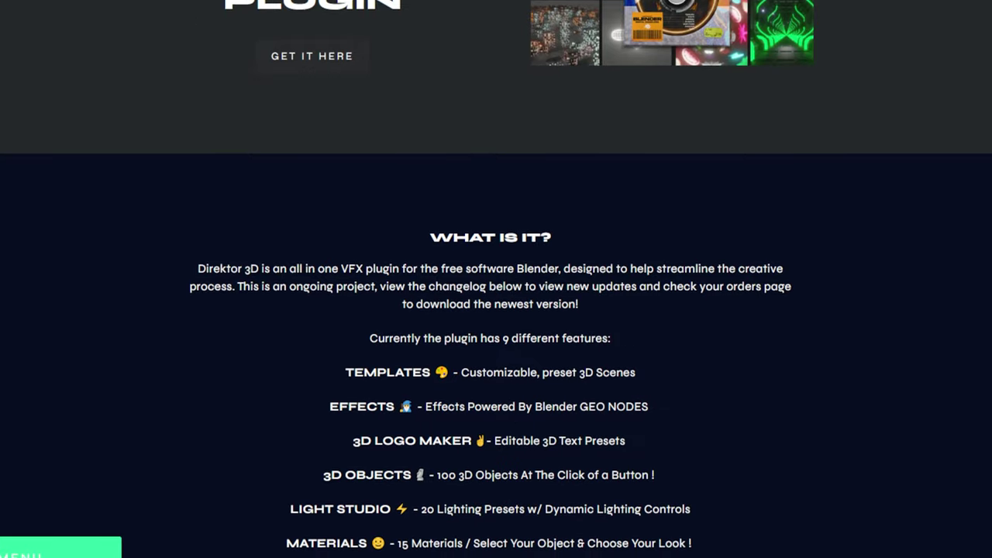
scroll(496, 279, down, 3)
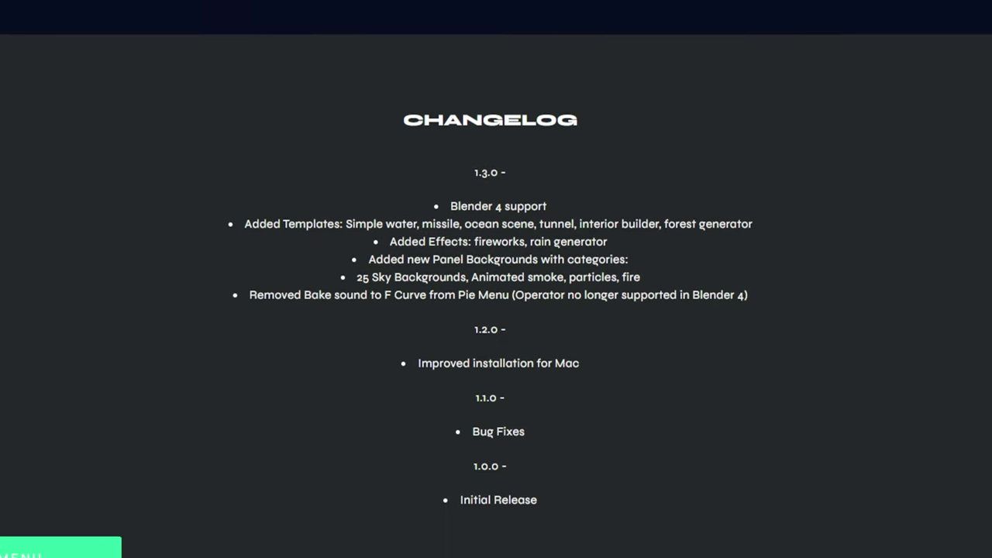
scroll(496, 279, down, 3)
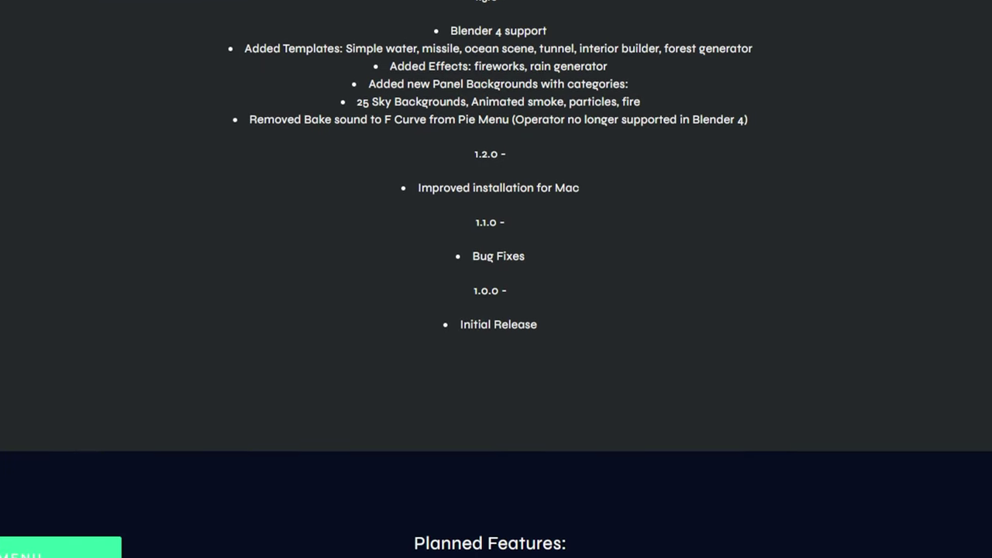
scroll(496, 279, down, 3)
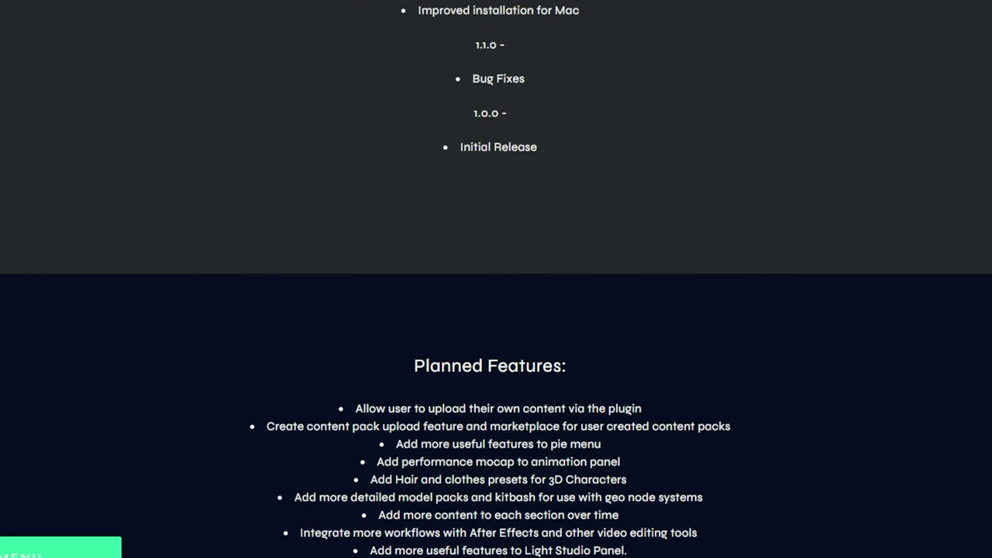
scroll(496, 279, down, 3)
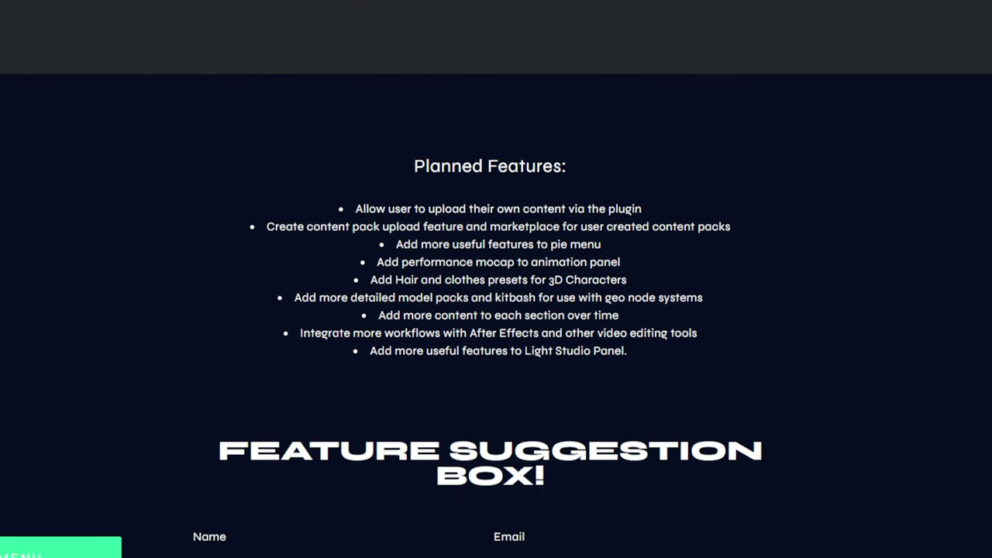
scroll(496, 279, down, 3)
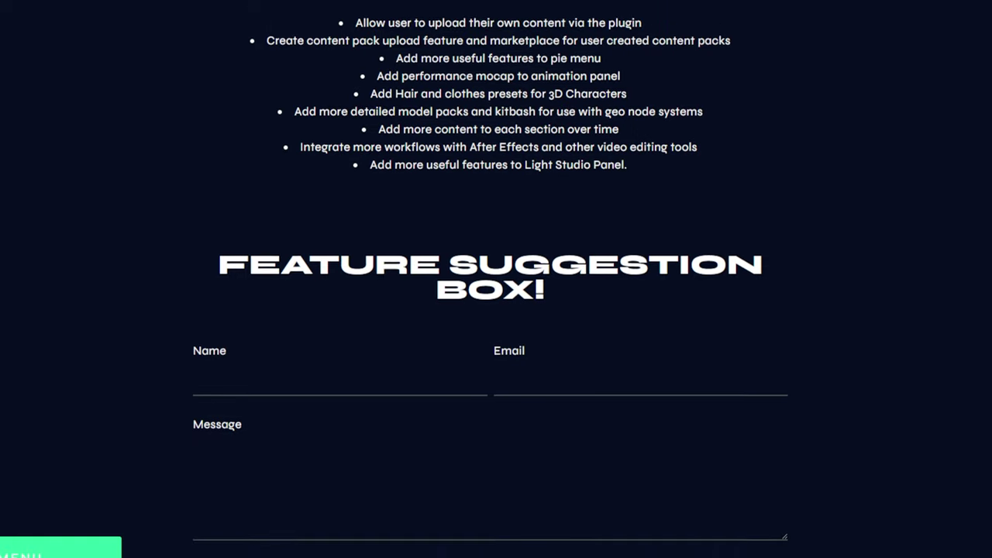
scroll(496, 279, down, 1)
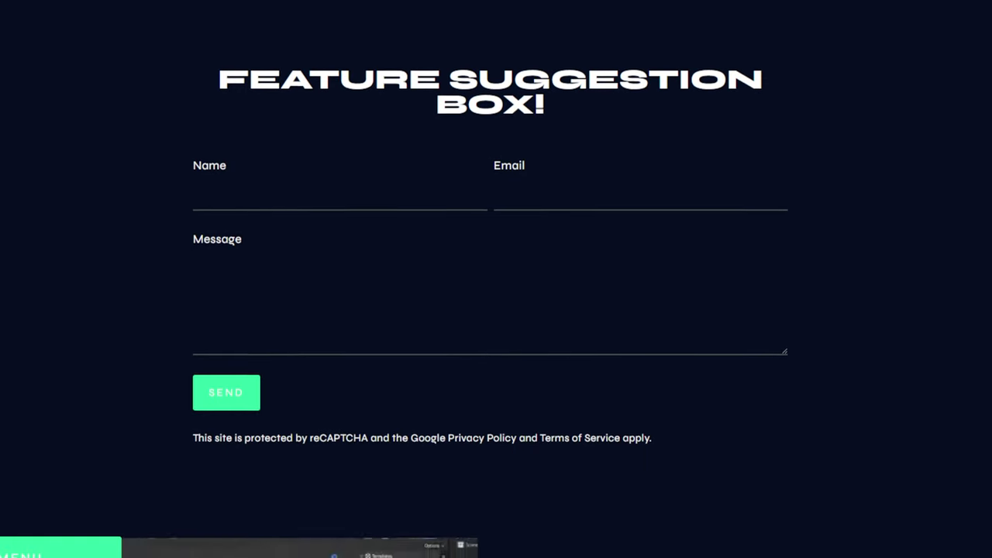